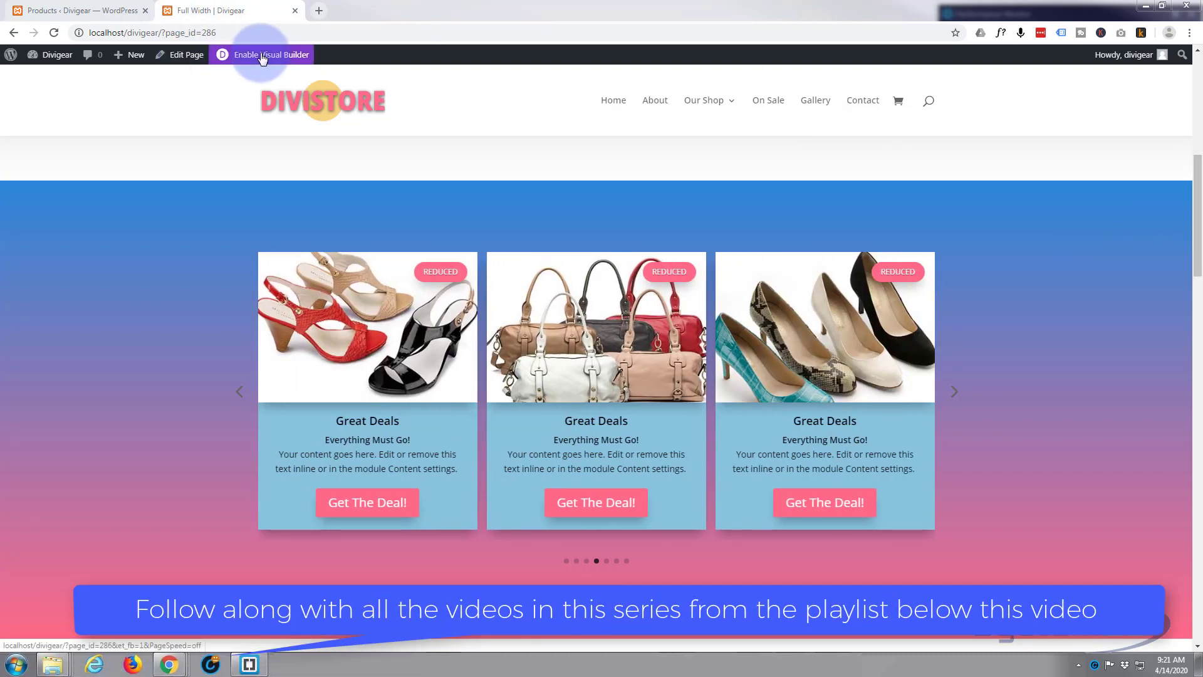
Enable the Visual Builder and delete the gradient Great Deals carousel section
left_click(263, 56)
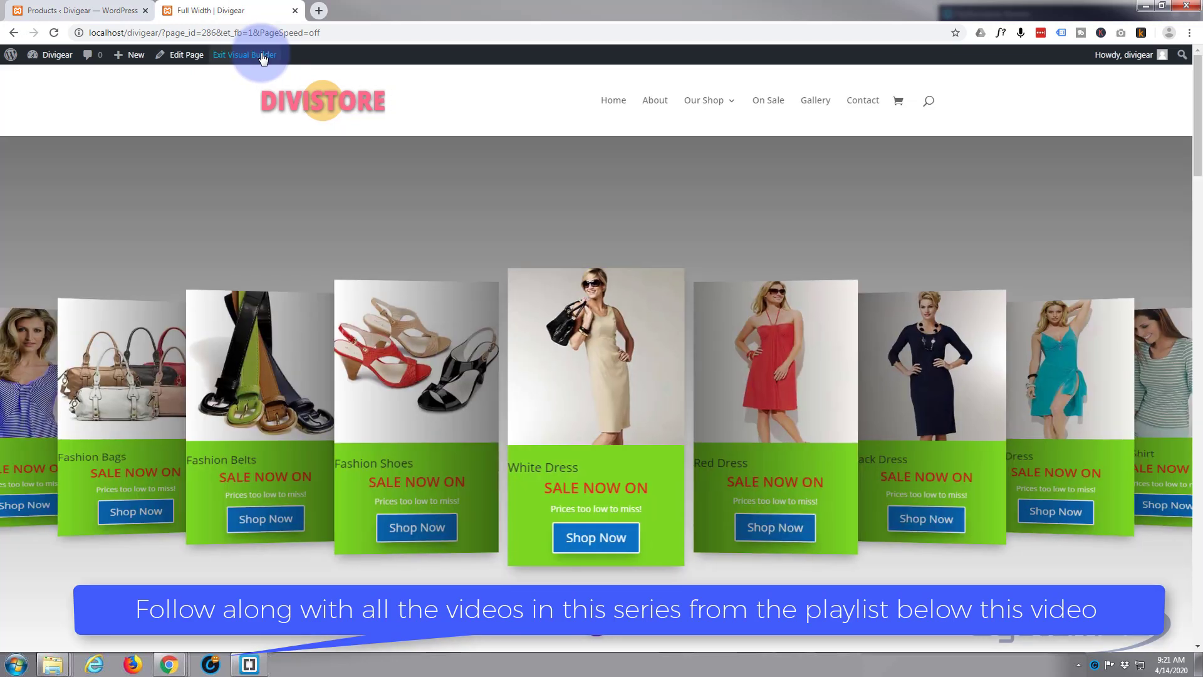
scroll(257, 74, "down", 3)
scroll(257, 74, "down", 6)
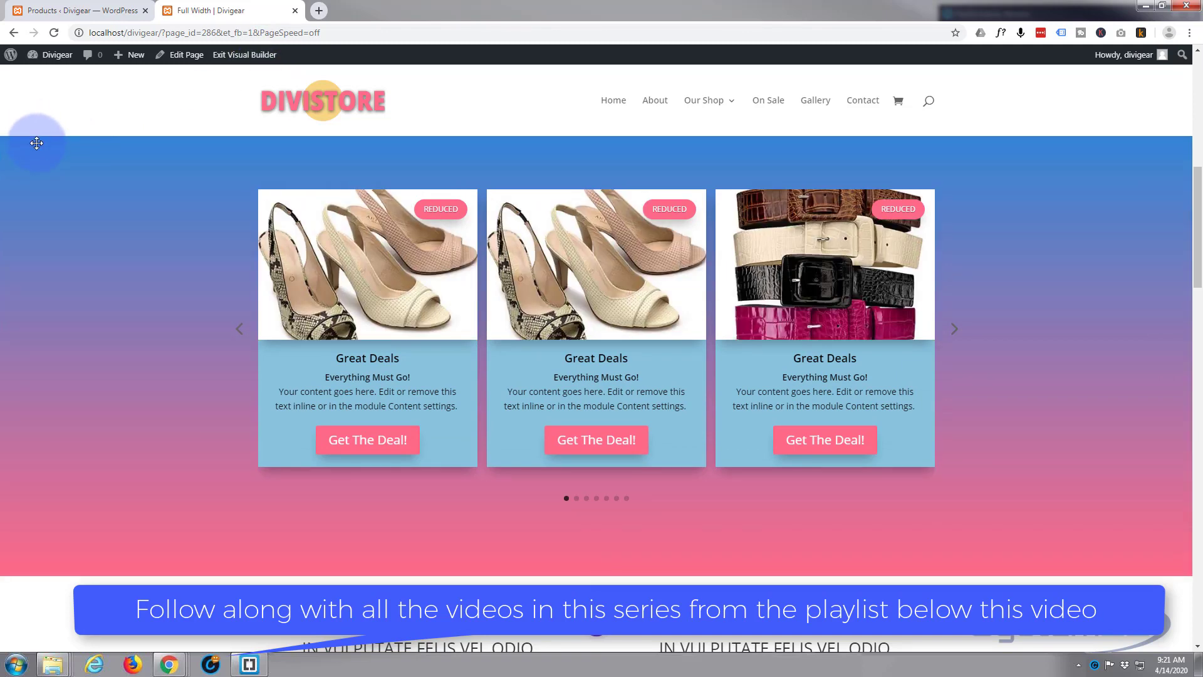
scroll(25, 200, "up", 2)
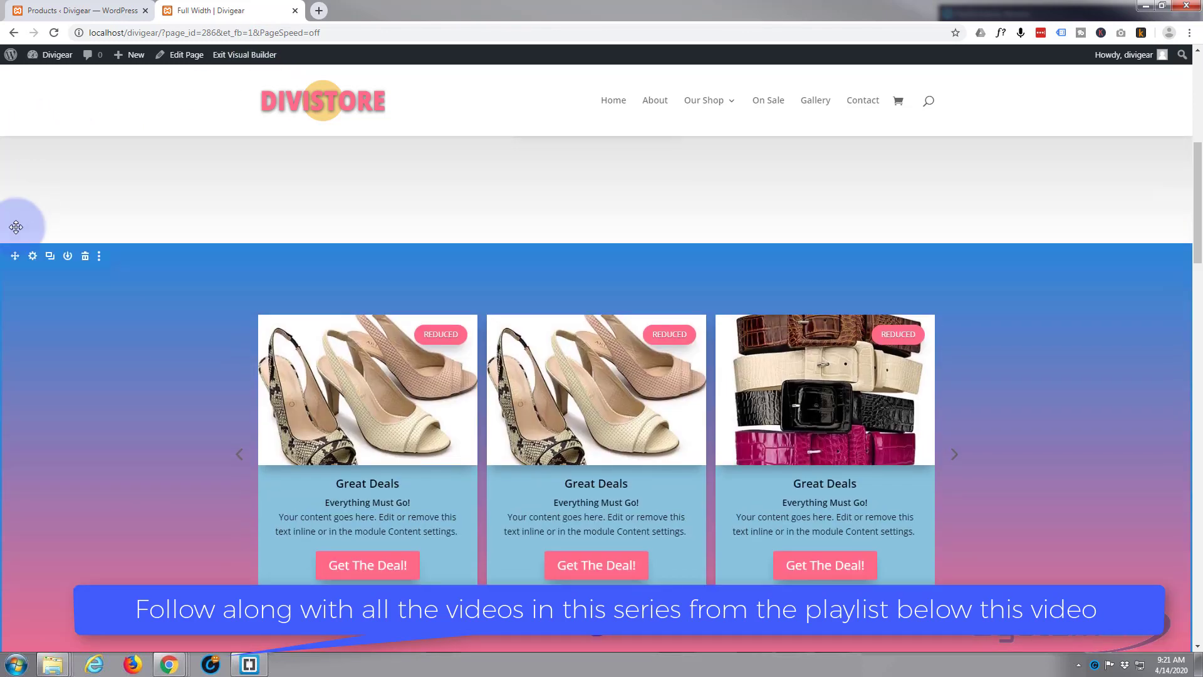
left_click(84, 258)
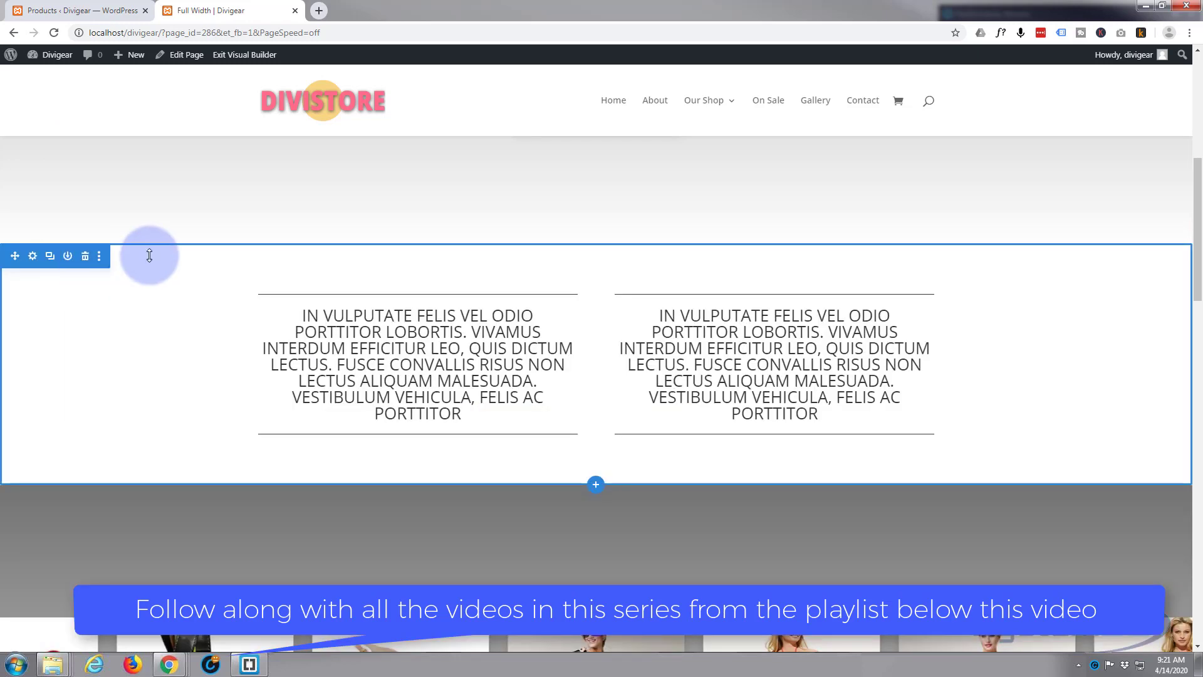
Add a regular section with a one-column row, then browse the Insert Module list for Supreme modules
left_click(598, 486)
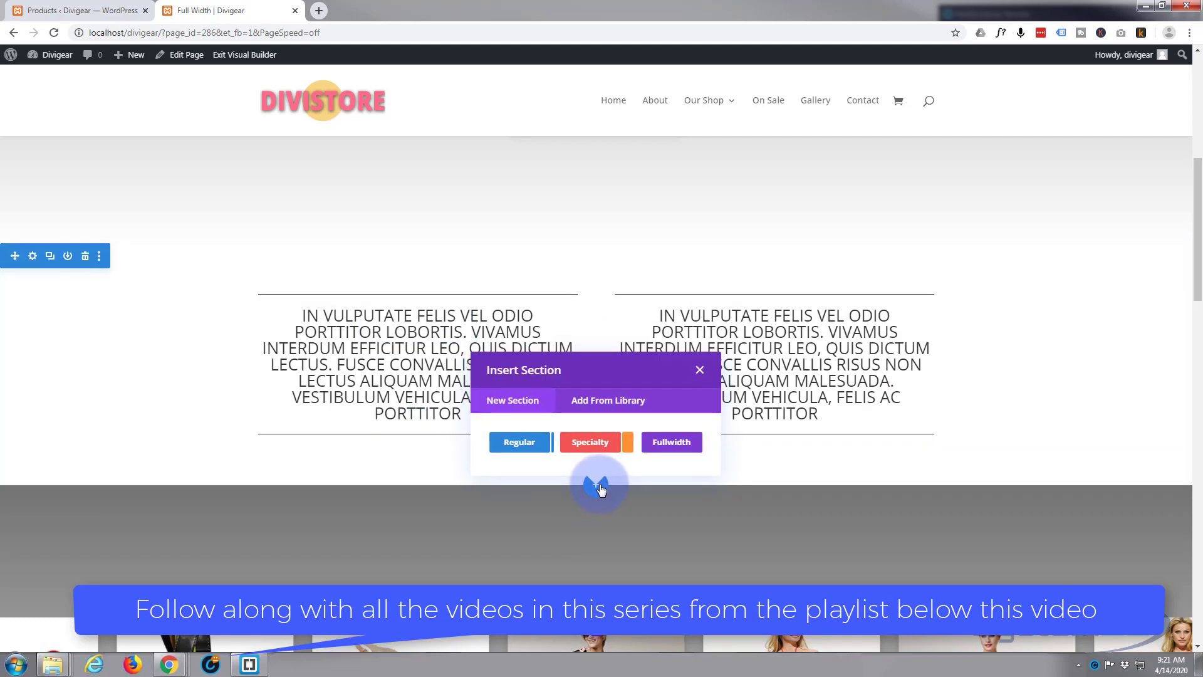
left_click(516, 444)
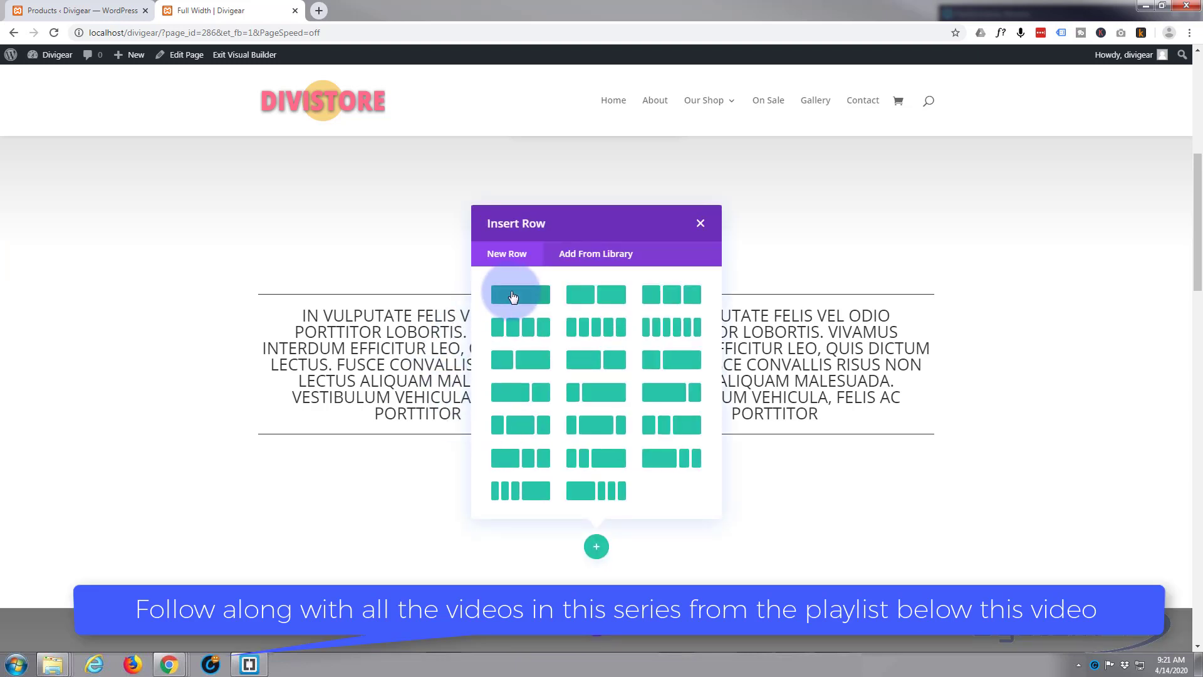
left_click(512, 296)
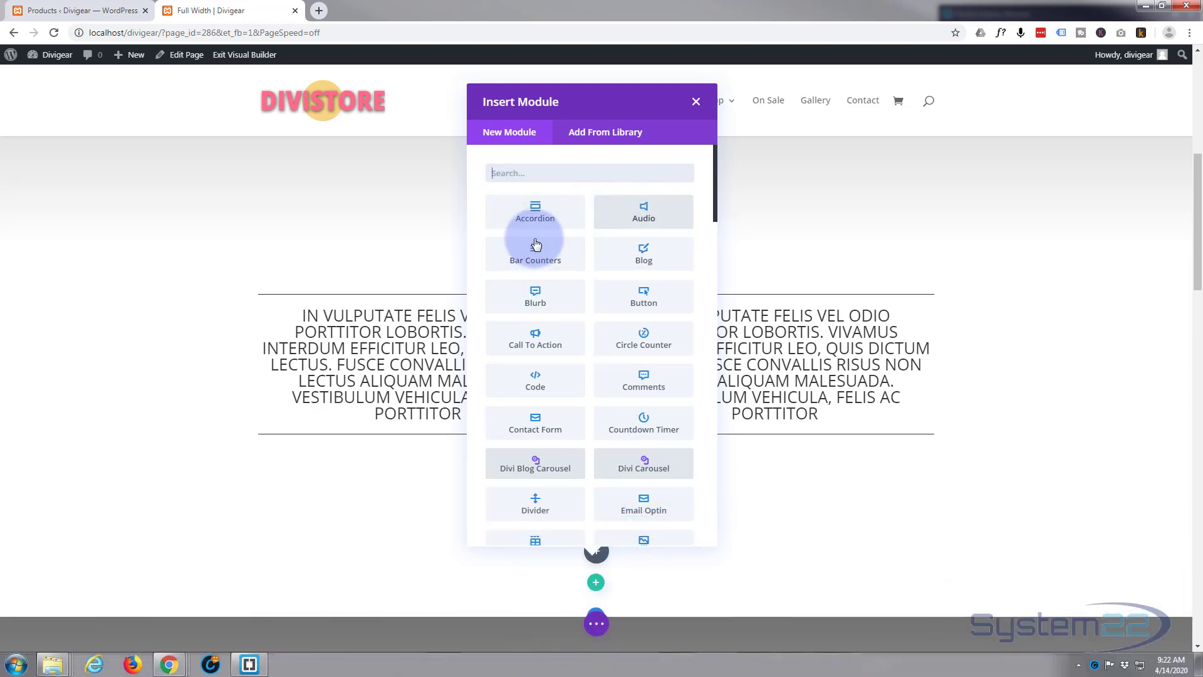
scroll(534, 239, "down", 7)
scroll(532, 241, "down", 5)
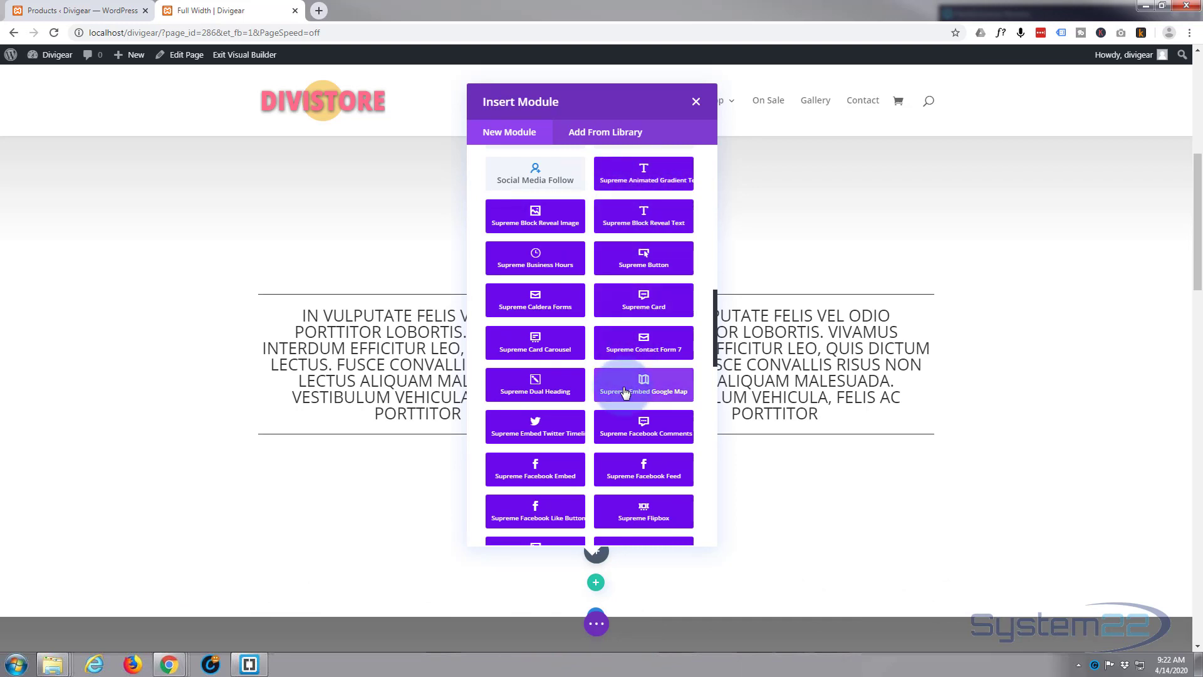
scroll(623, 388, "down", 5)
scroll(623, 392, "down", 3)
scroll(619, 391, "up", 2)
scroll(618, 392, "up", 3)
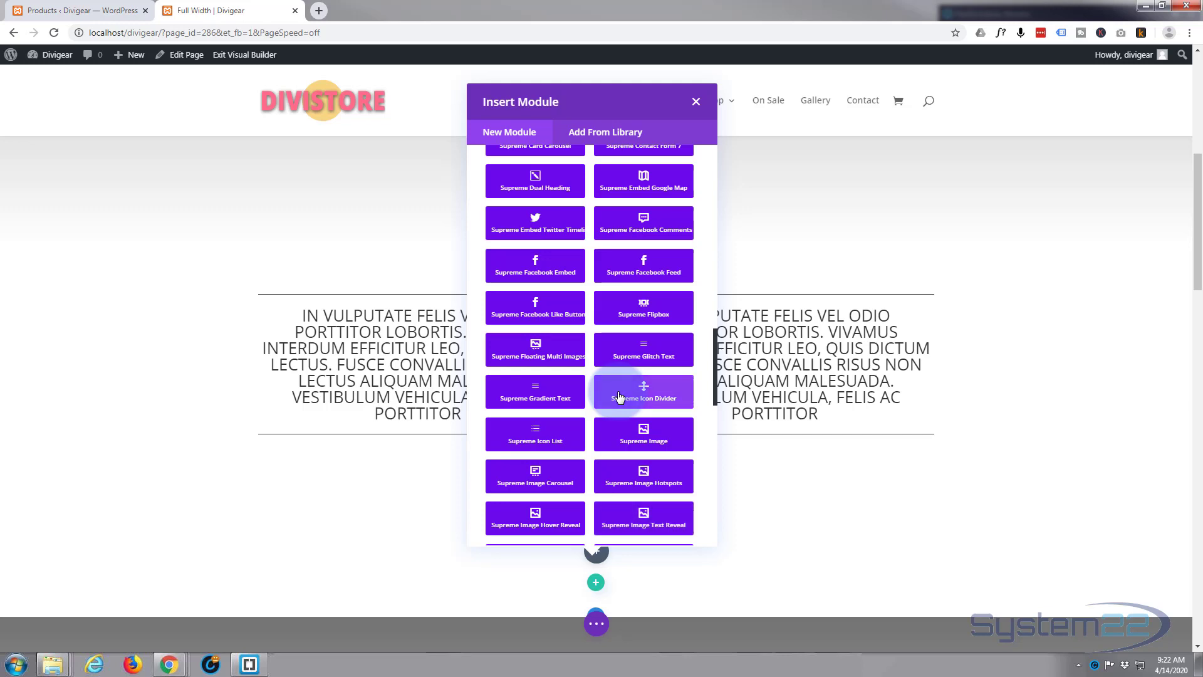
scroll(537, 316, "up", 3)
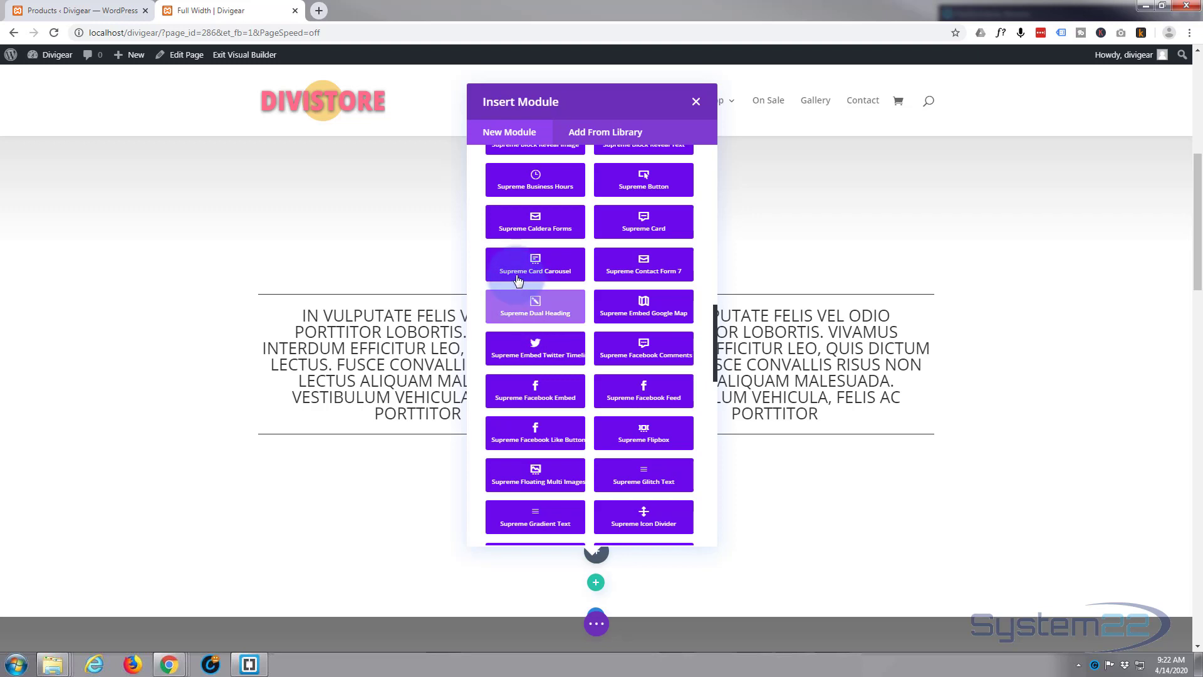
Insert a Supreme Card Carousel, add its first card item, and dock Card Item Settings right
left_click(549, 273)
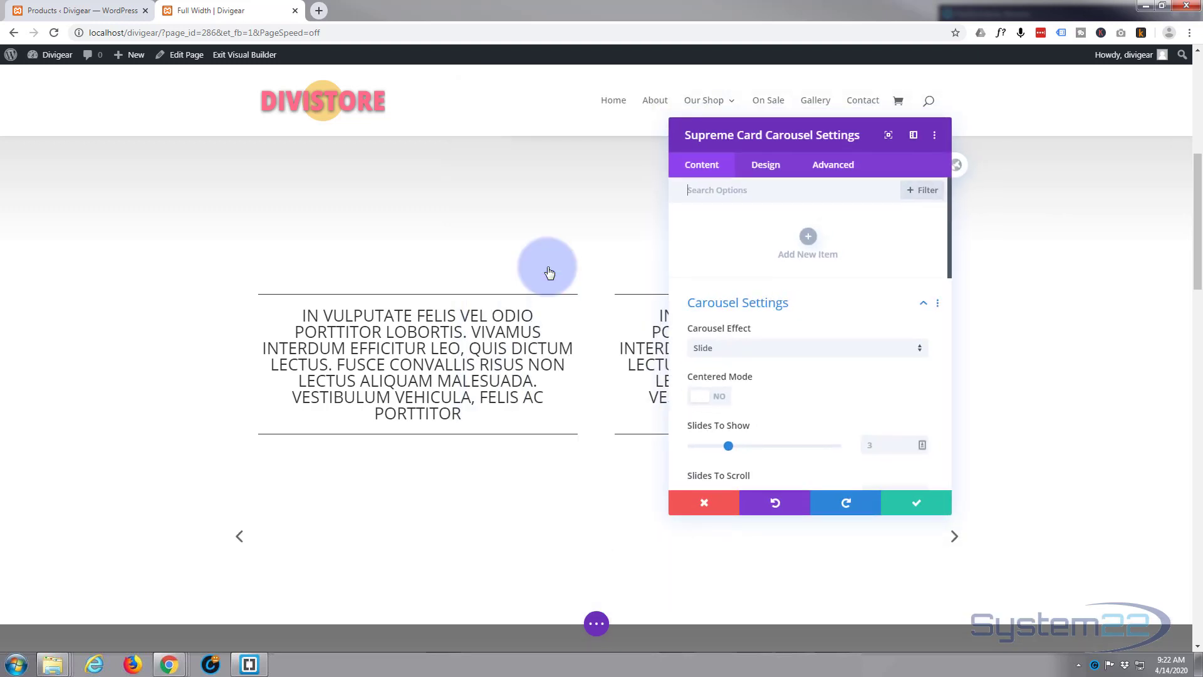
left_click(808, 238)
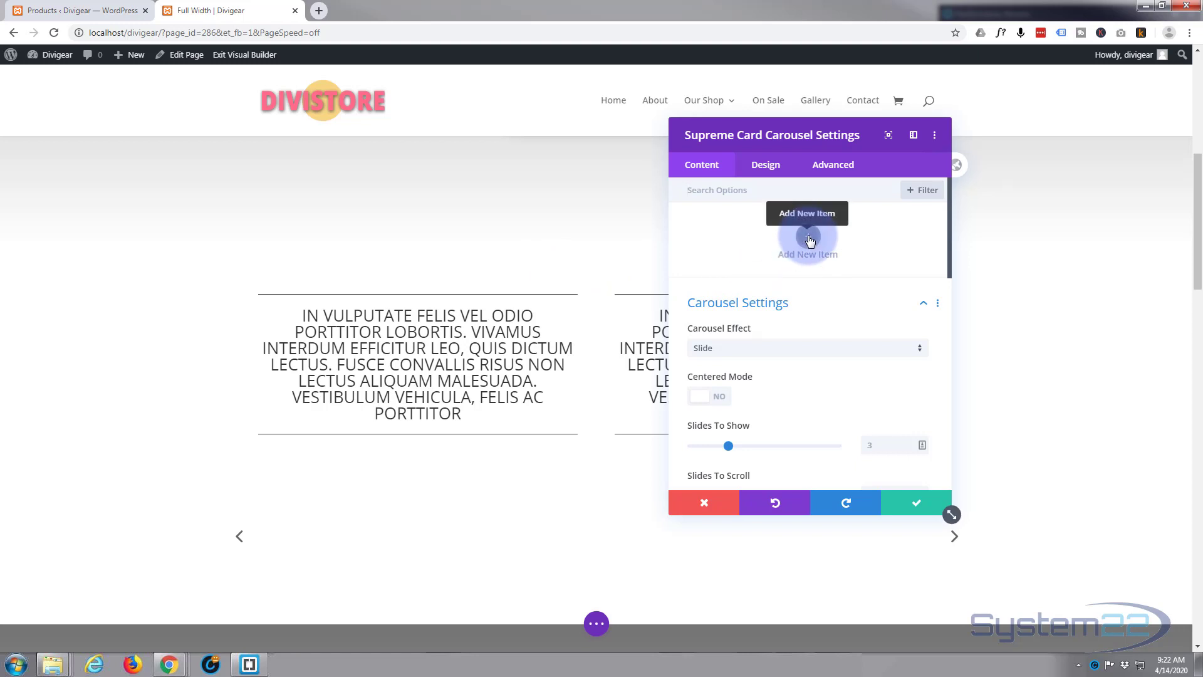
left_click(808, 237)
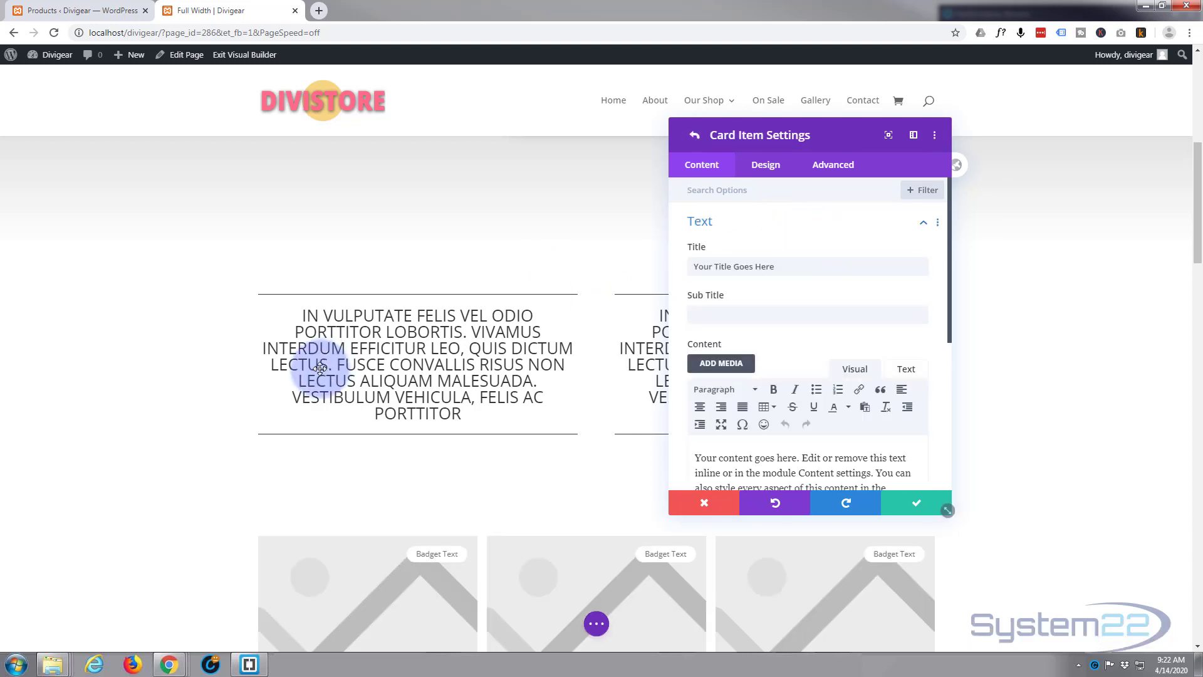
scroll(211, 382, "down", 5)
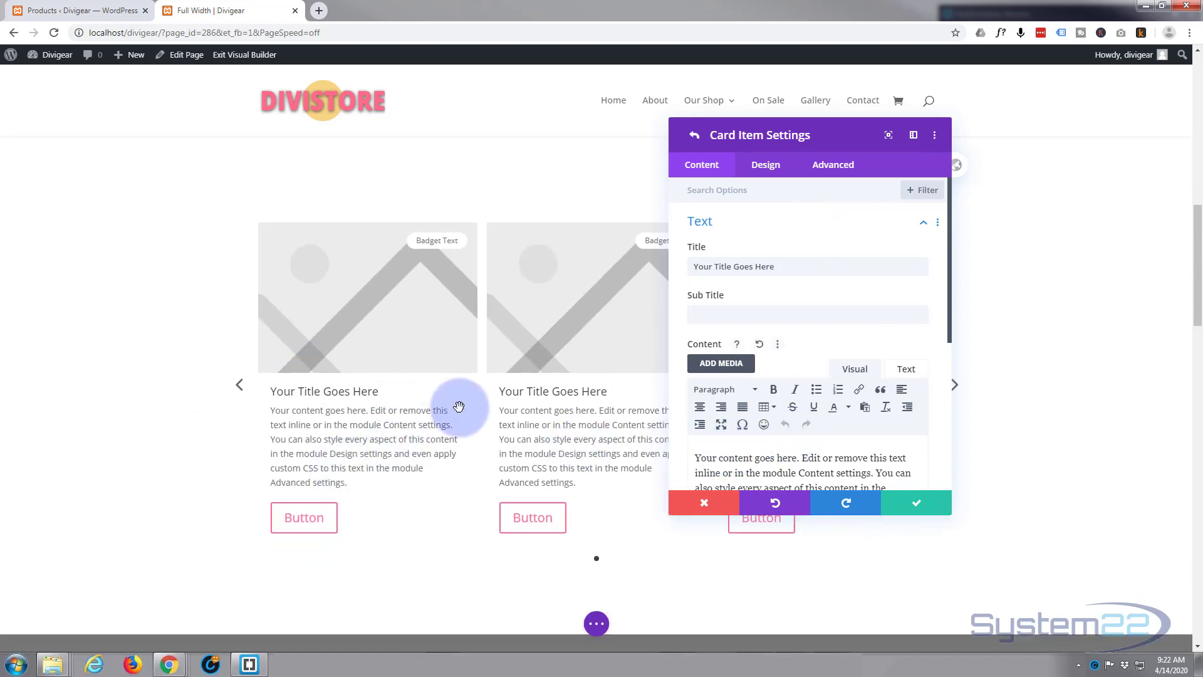
left_click_drag(825, 135, 1095, 142)
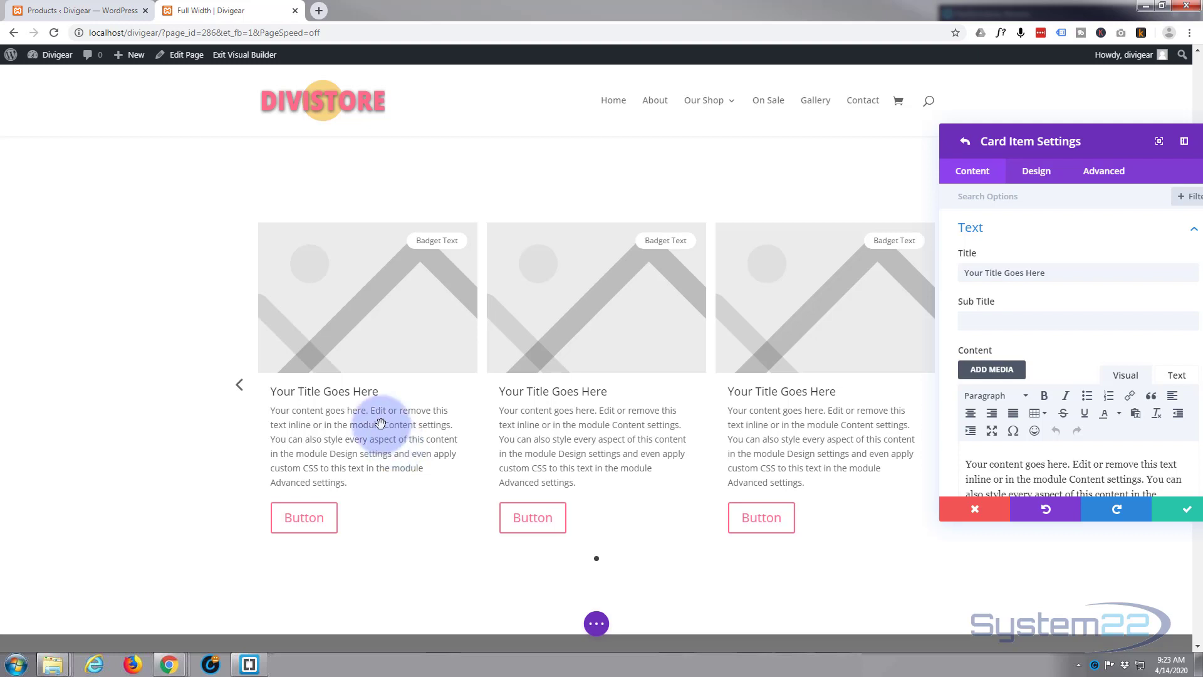
Title the card 'Greatest Deals!' and give it the subtitle 'Everything Must Go!'
left_click_drag(1068, 140, 787, 141)
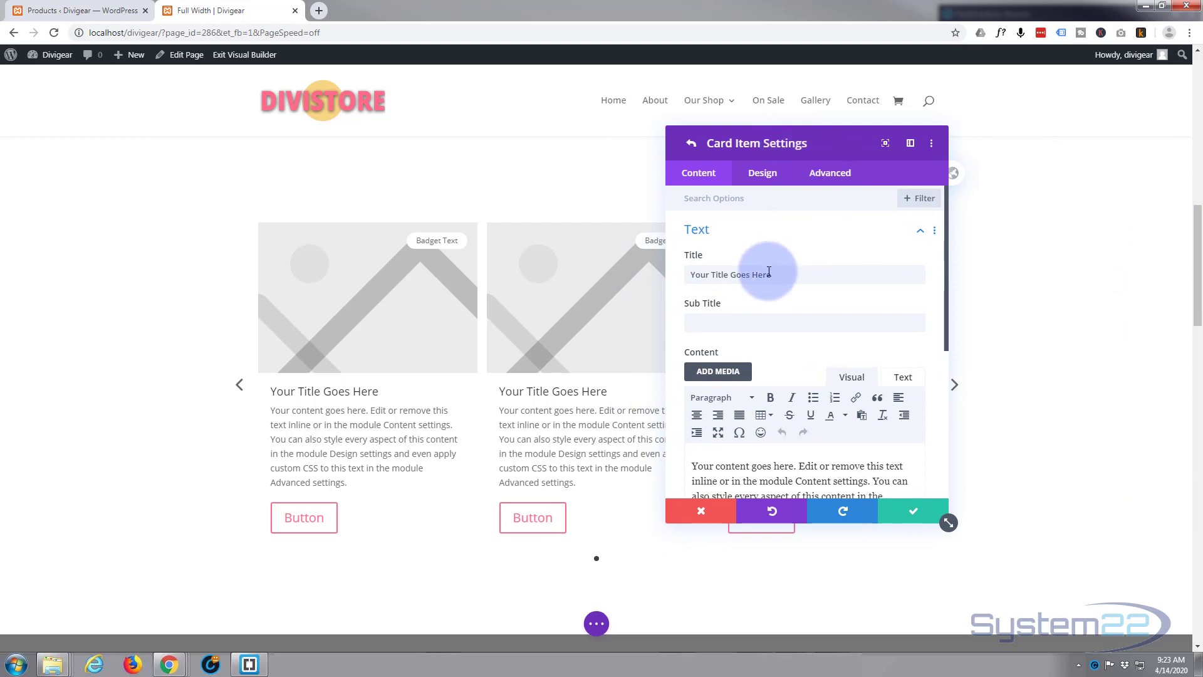
left_click_drag(777, 276, 673, 276)
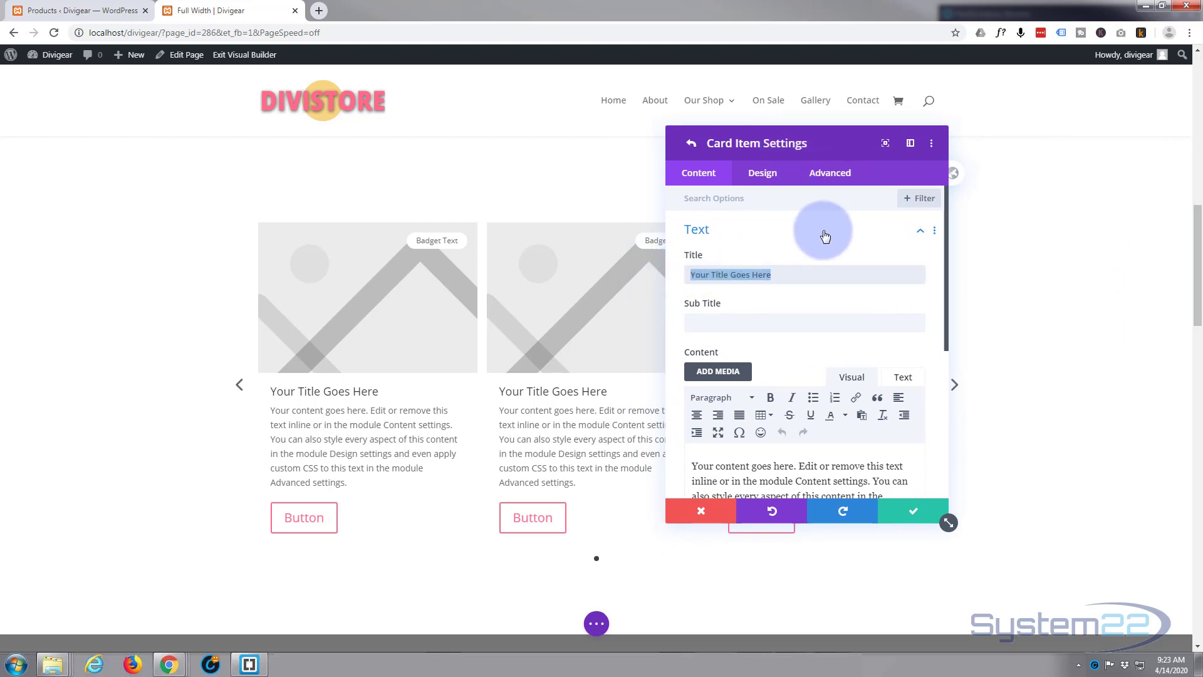
type("Greatest Deals")
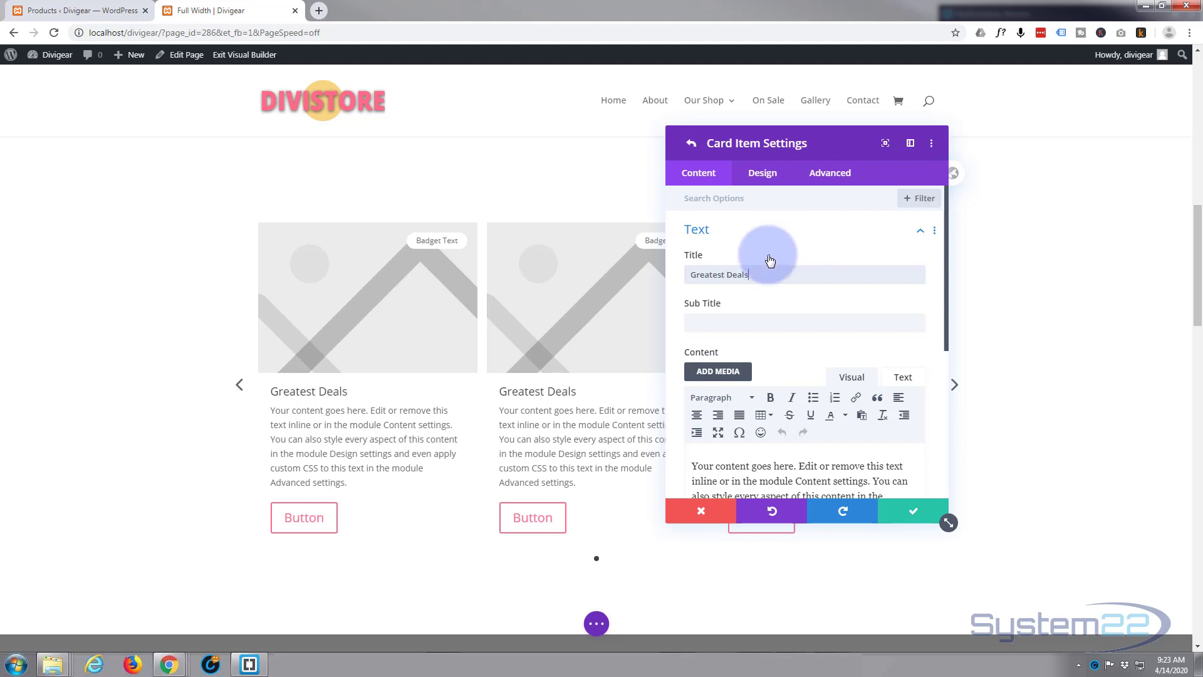
type("!")
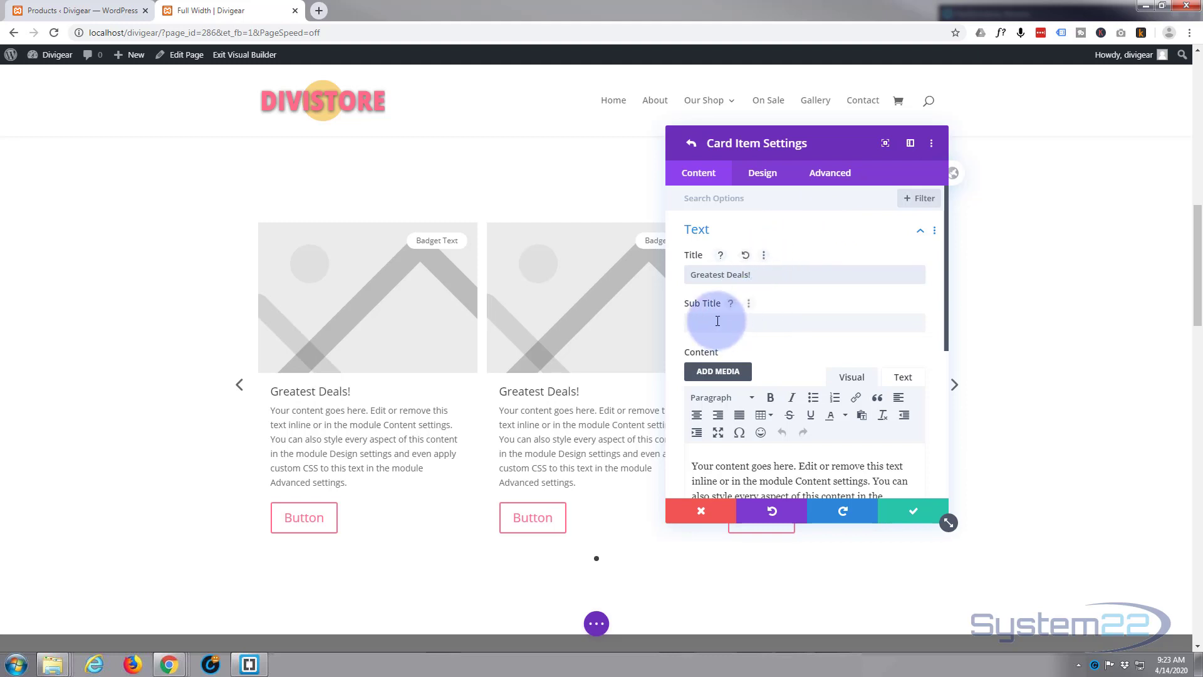
left_click(718, 322)
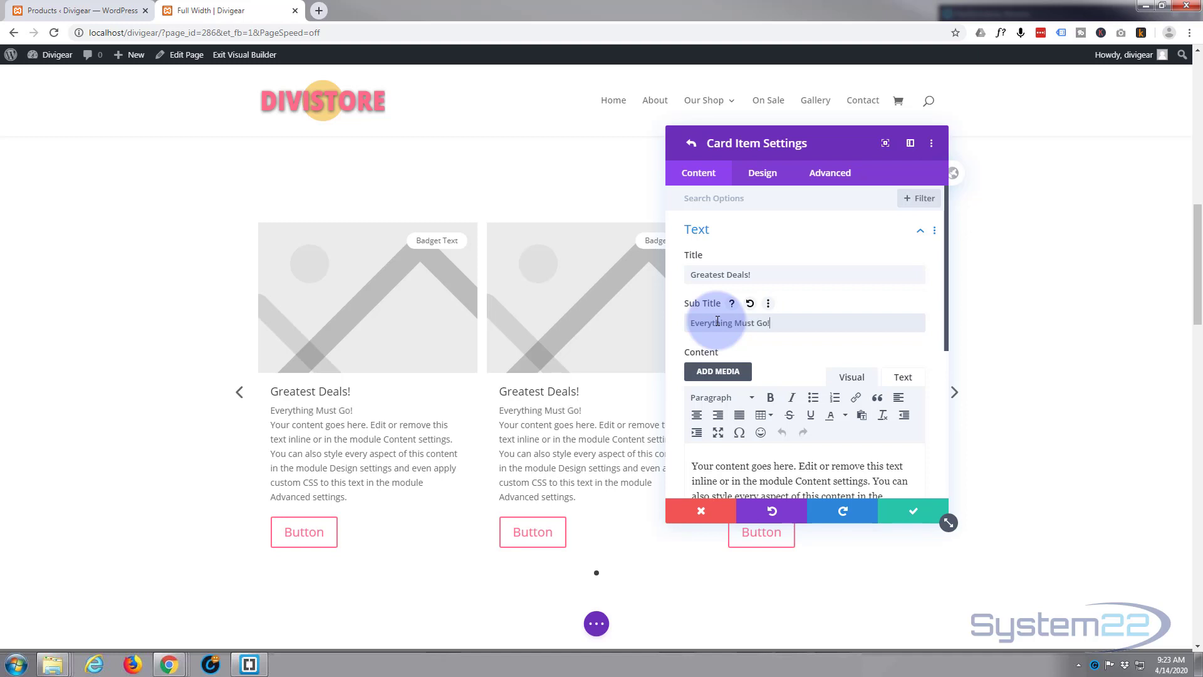
Trim the card body text to two sentences by deleting everything from 'You can' onward
scroll(871, 382, "down", 2)
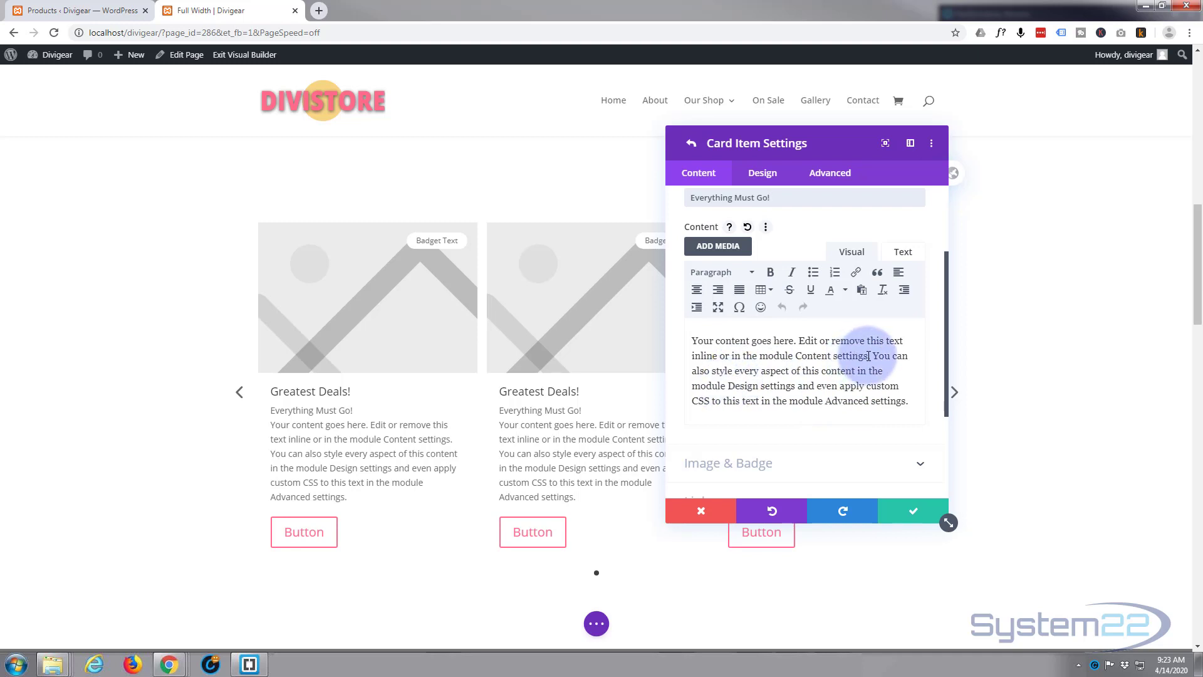
left_click_drag(873, 355, 928, 412)
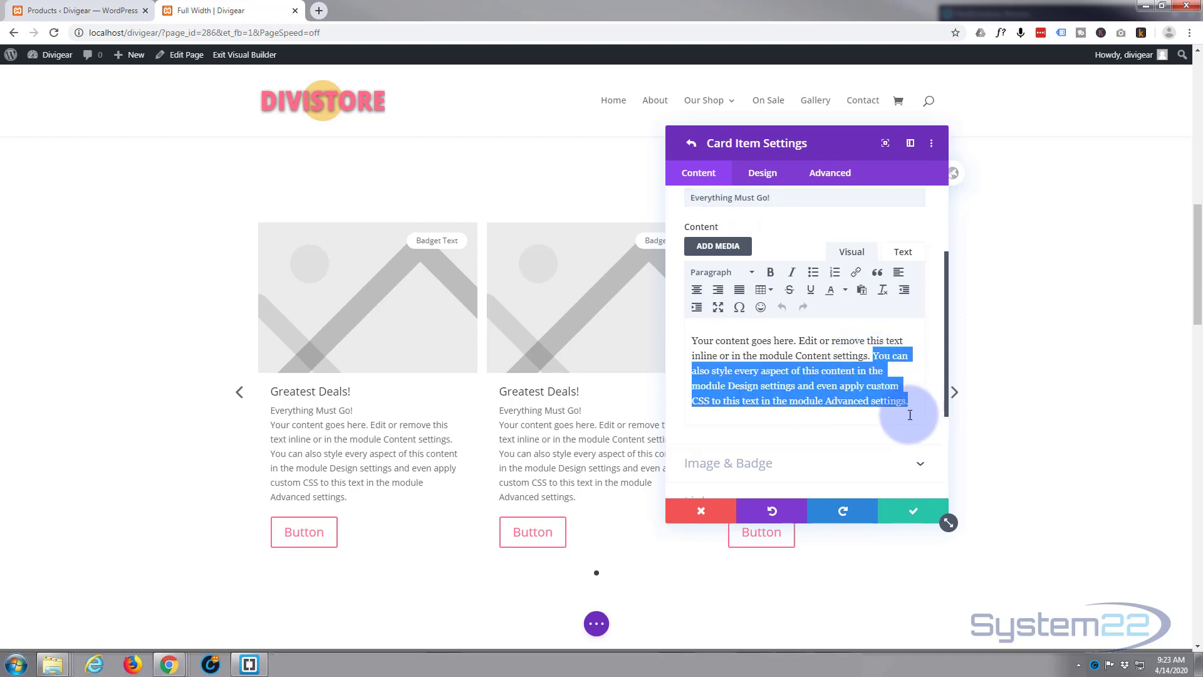
key("BackSpace")
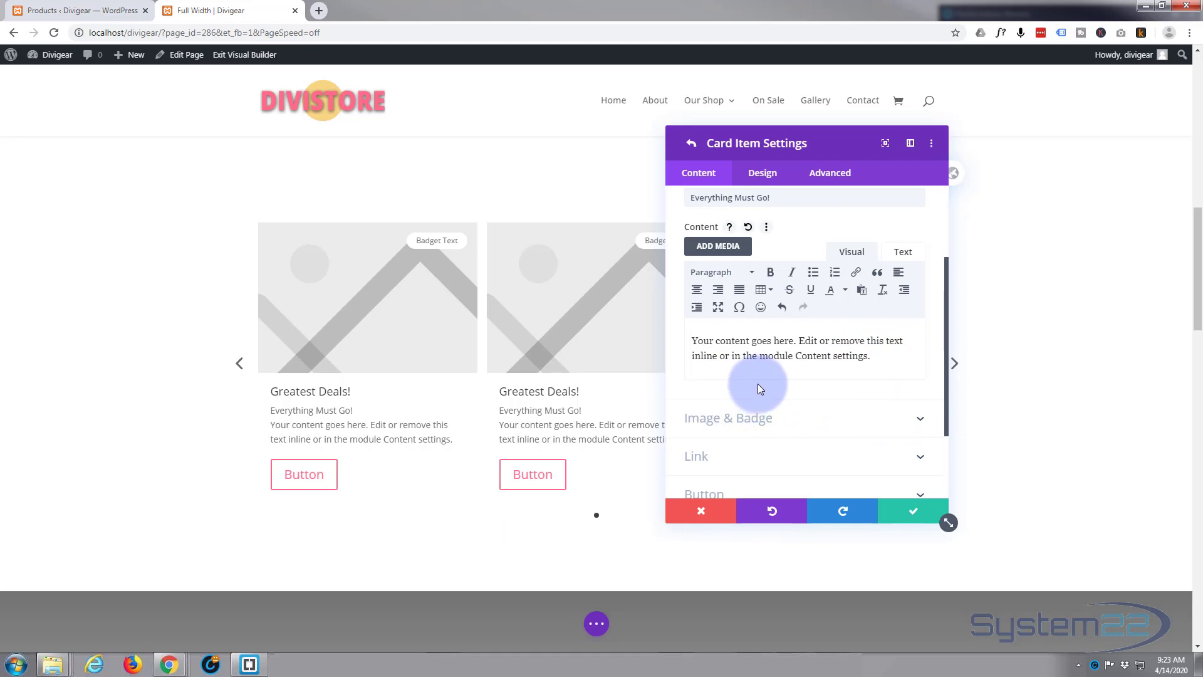
scroll(767, 356, "down", 1)
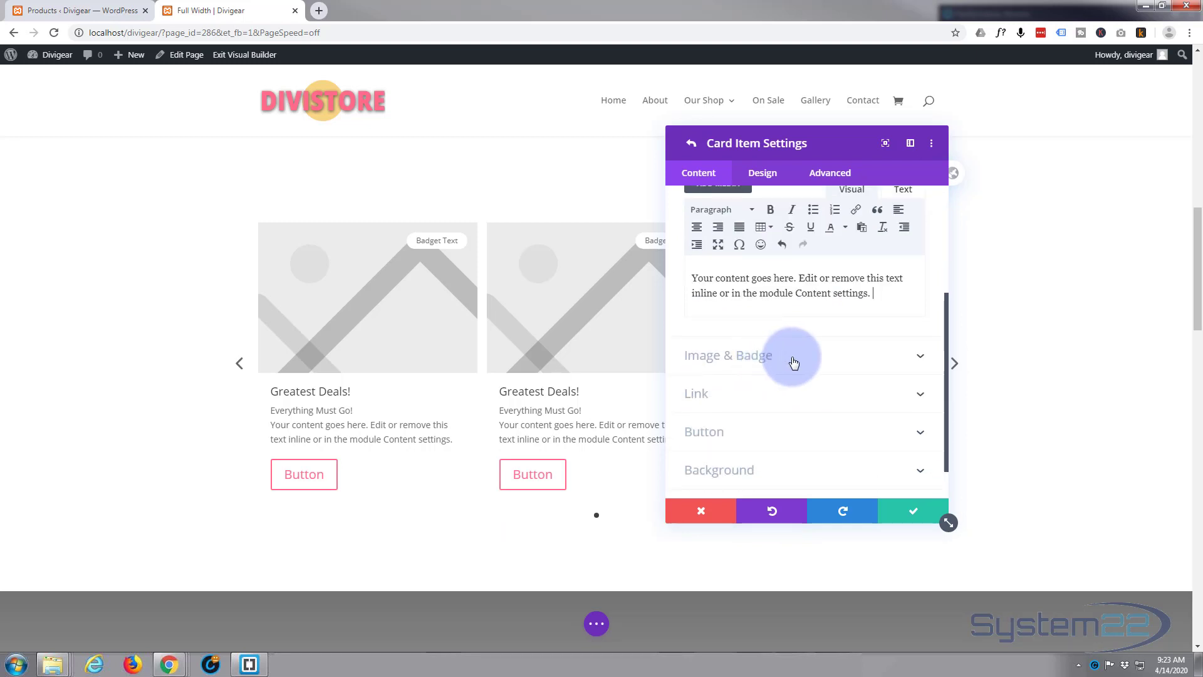
Set the card image to the sling-back heels photo shoe-3-1.jpg from the Media Library
left_click(794, 363)
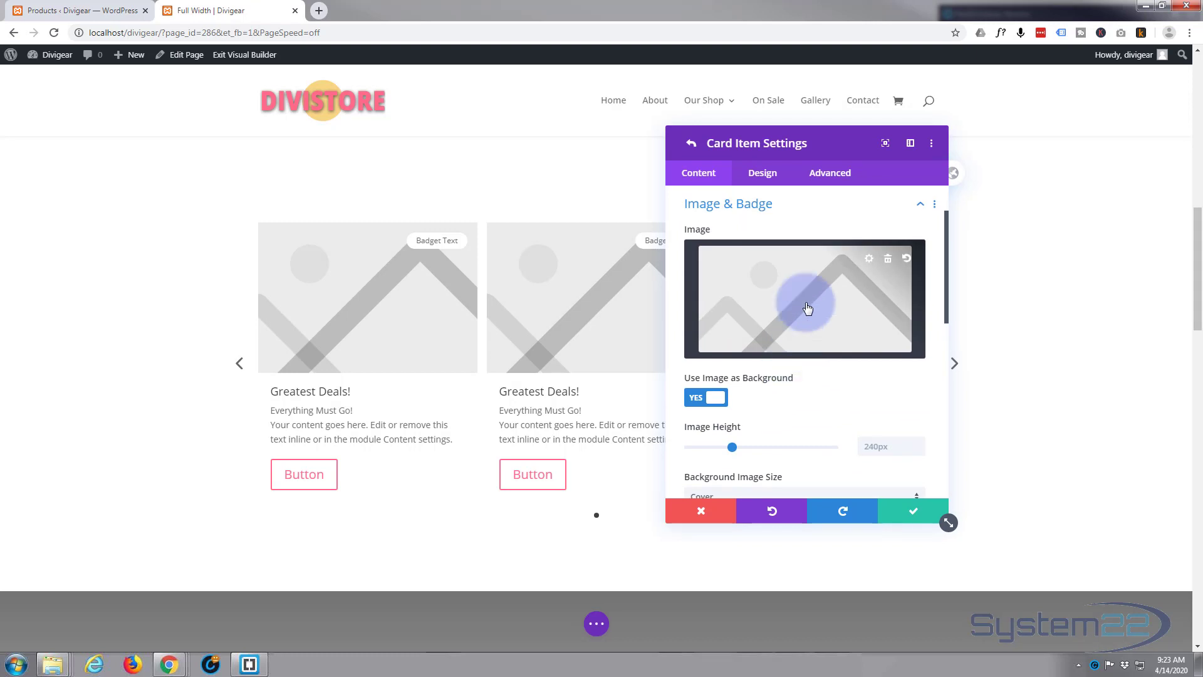
left_click(808, 309)
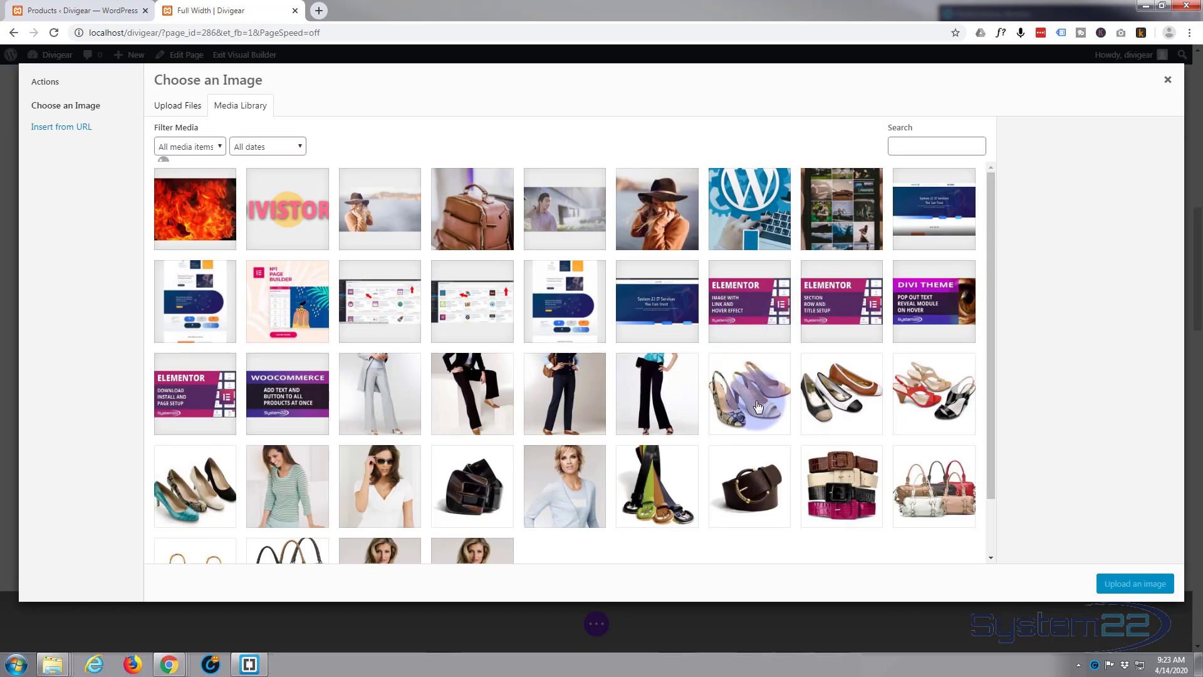
left_click(752, 402)
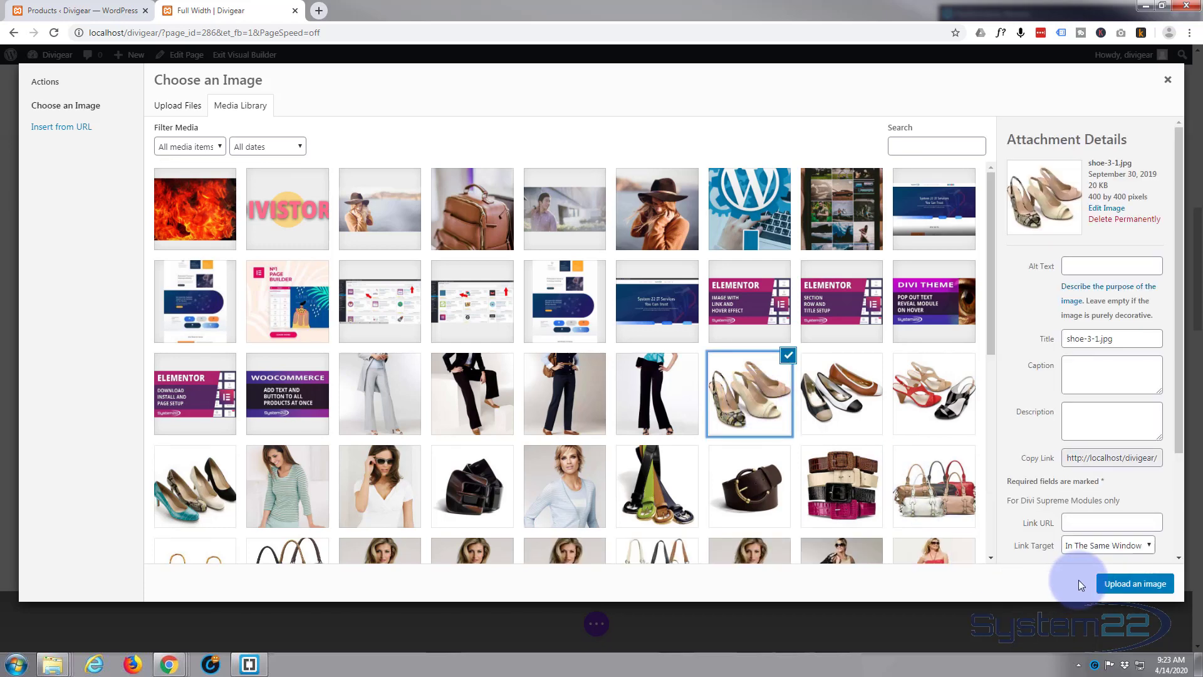
left_click(1116, 584)
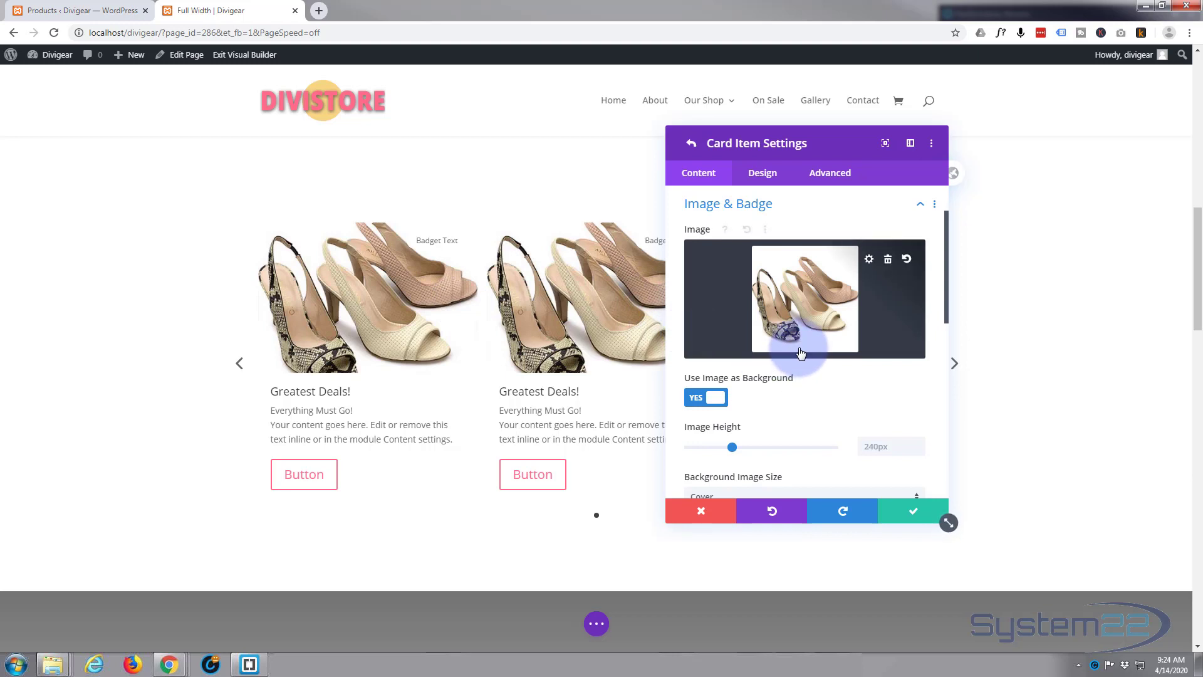
Try Fit and Actual Size for Background Image Size, then settle back on Cover
scroll(799, 347, "down", 2)
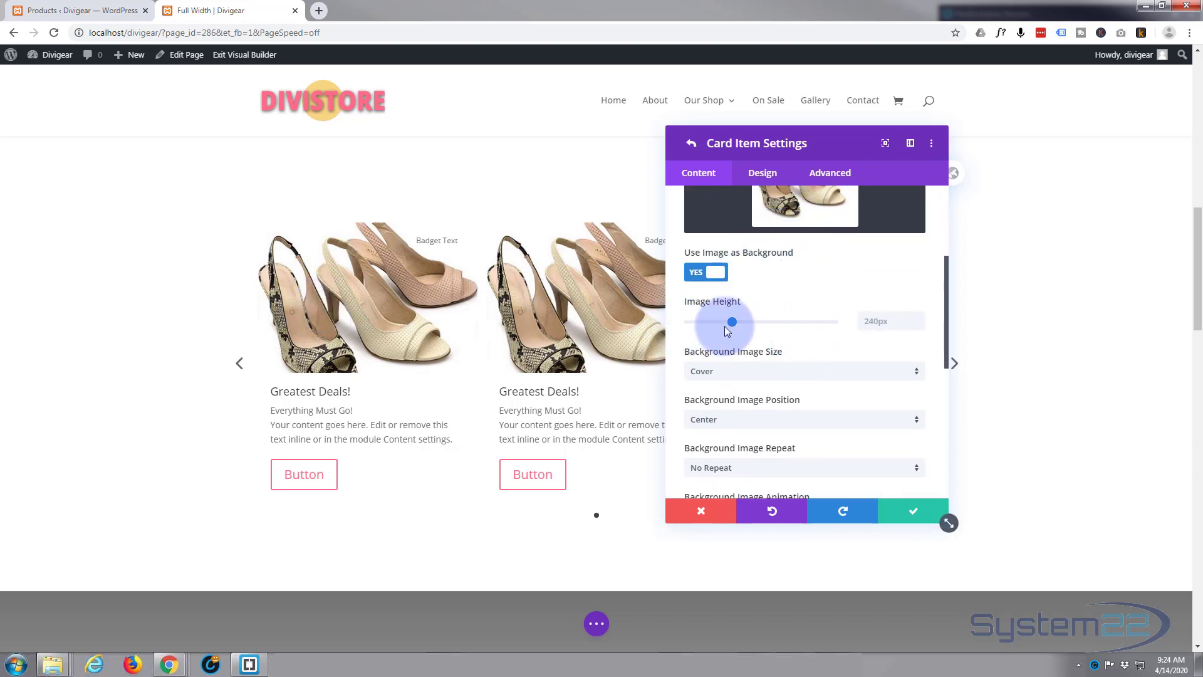
left_click(744, 374)
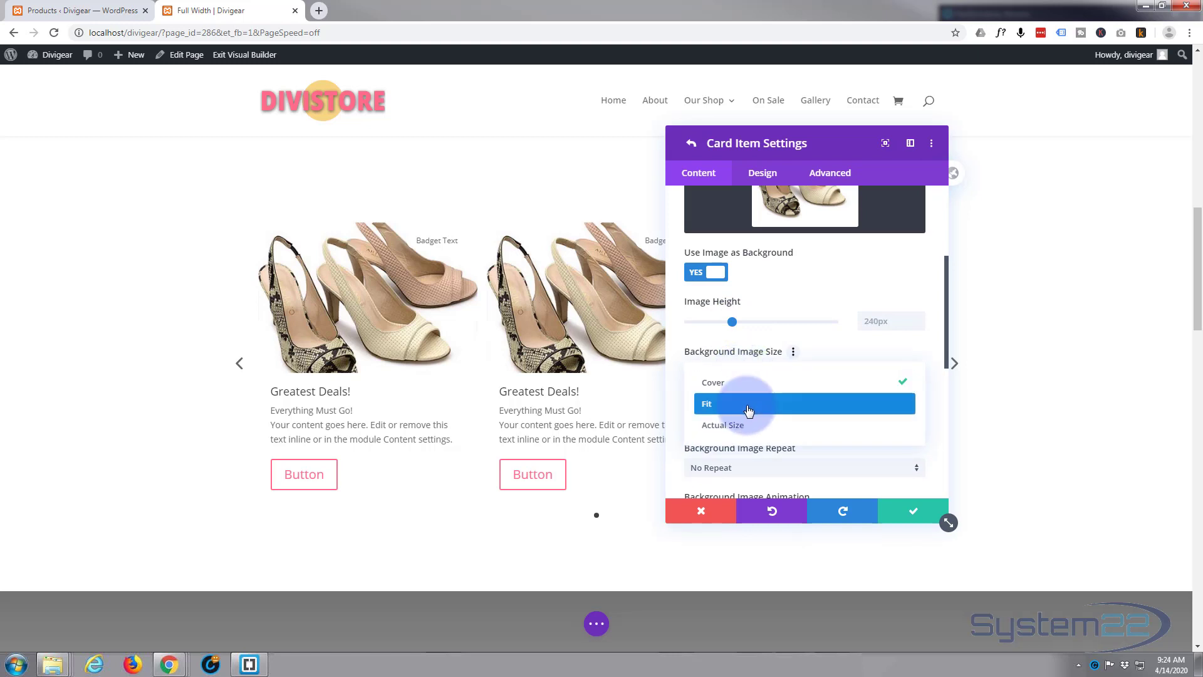
left_click(749, 410)
left_click(760, 381)
left_click(764, 426)
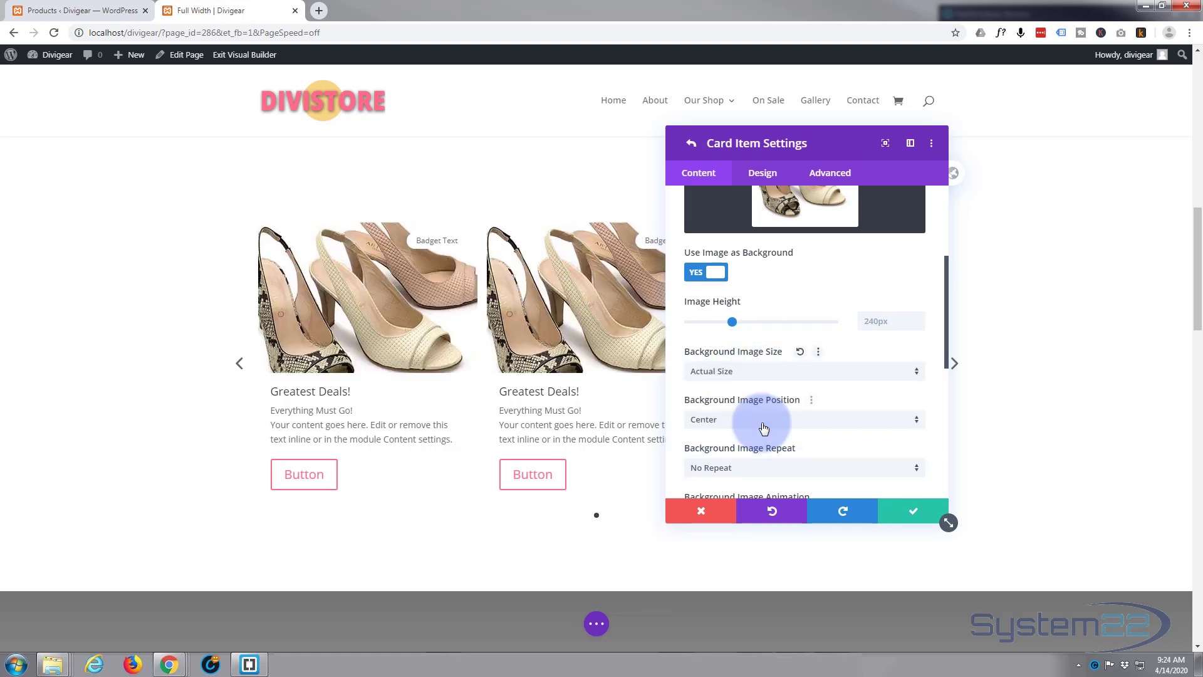
left_click(751, 375)
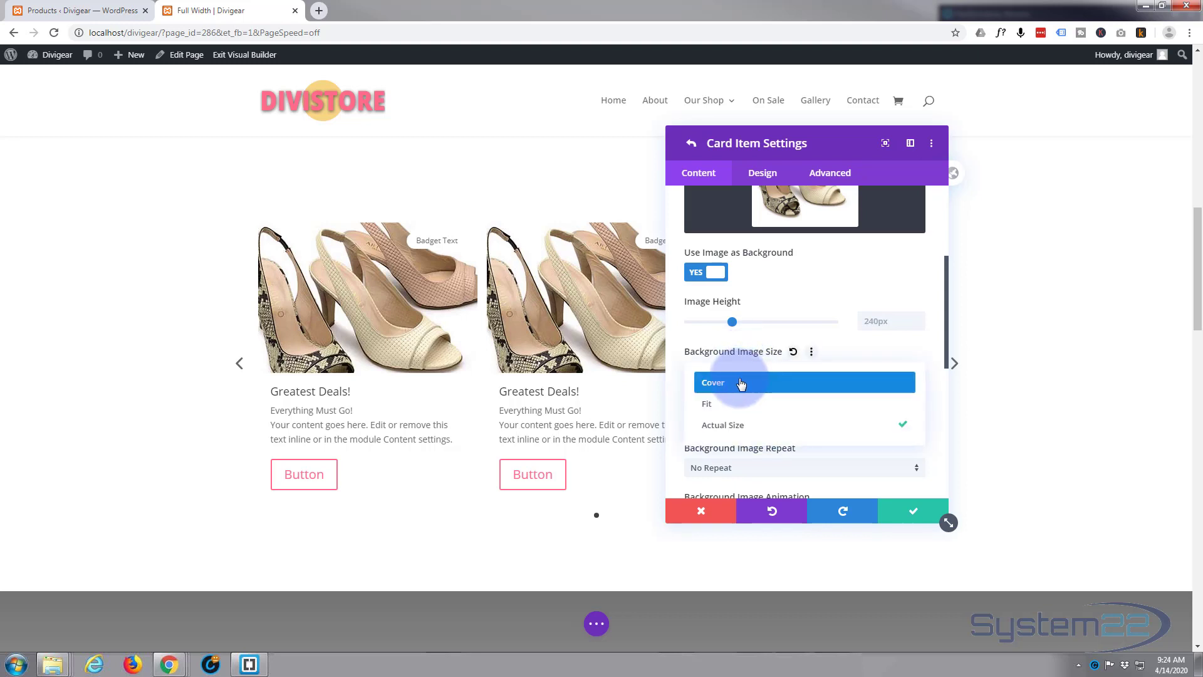
left_click(745, 382)
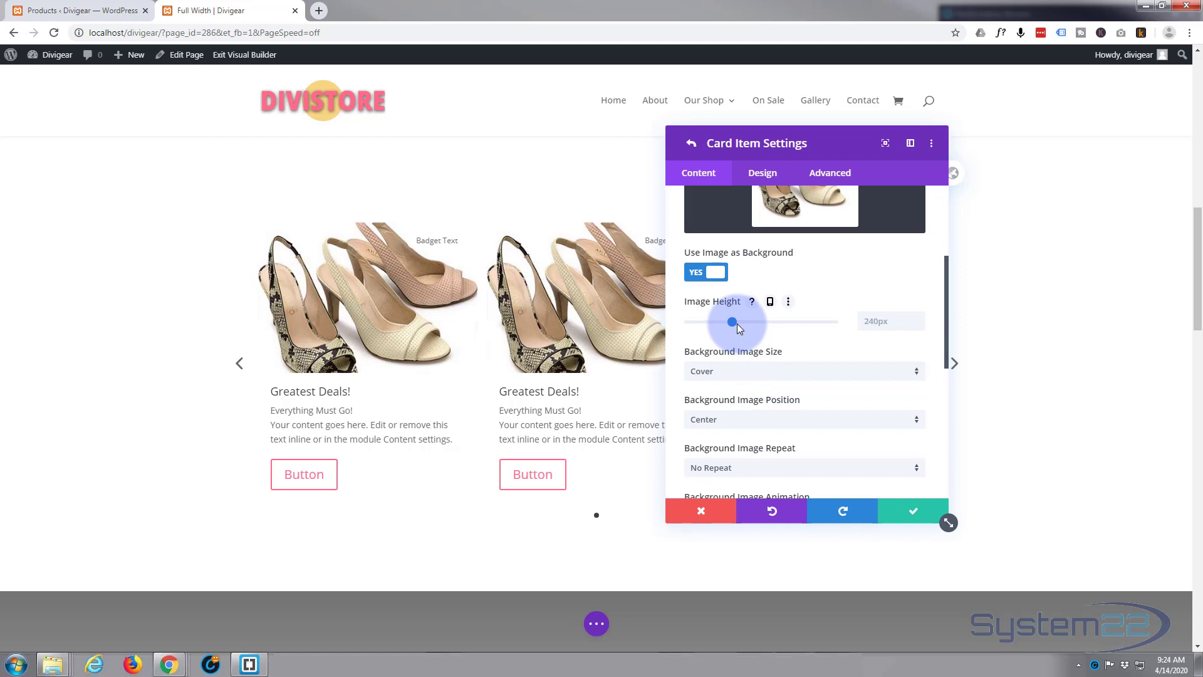
Set the card Image Height to 285px and the Background Image Animation to Zoom In
left_click_drag(734, 322, 741, 322)
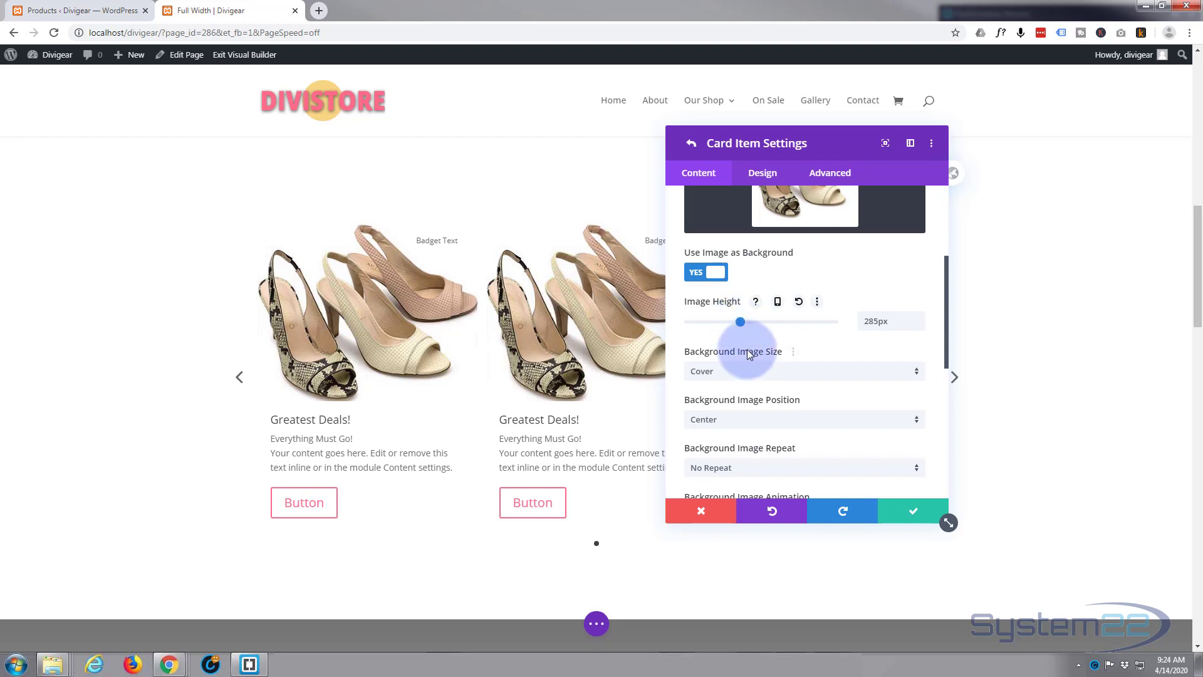
scroll(747, 345, "down", 2)
scroll(748, 345, "down", 4)
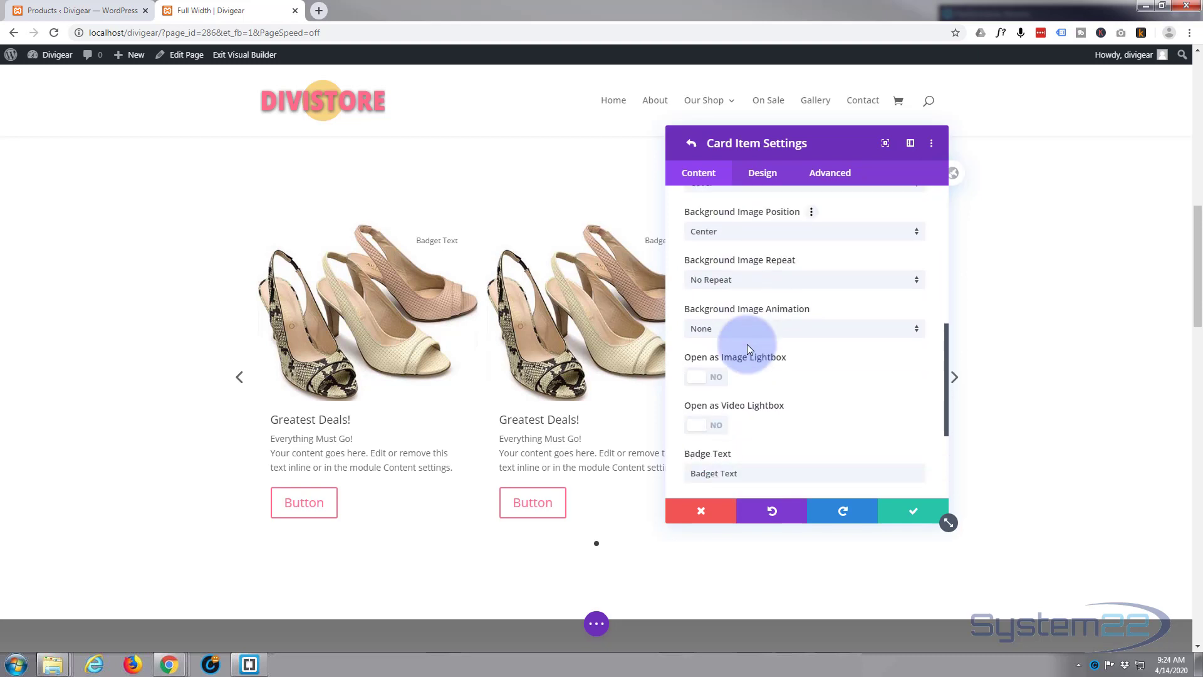
scroll(747, 349, "down", 2)
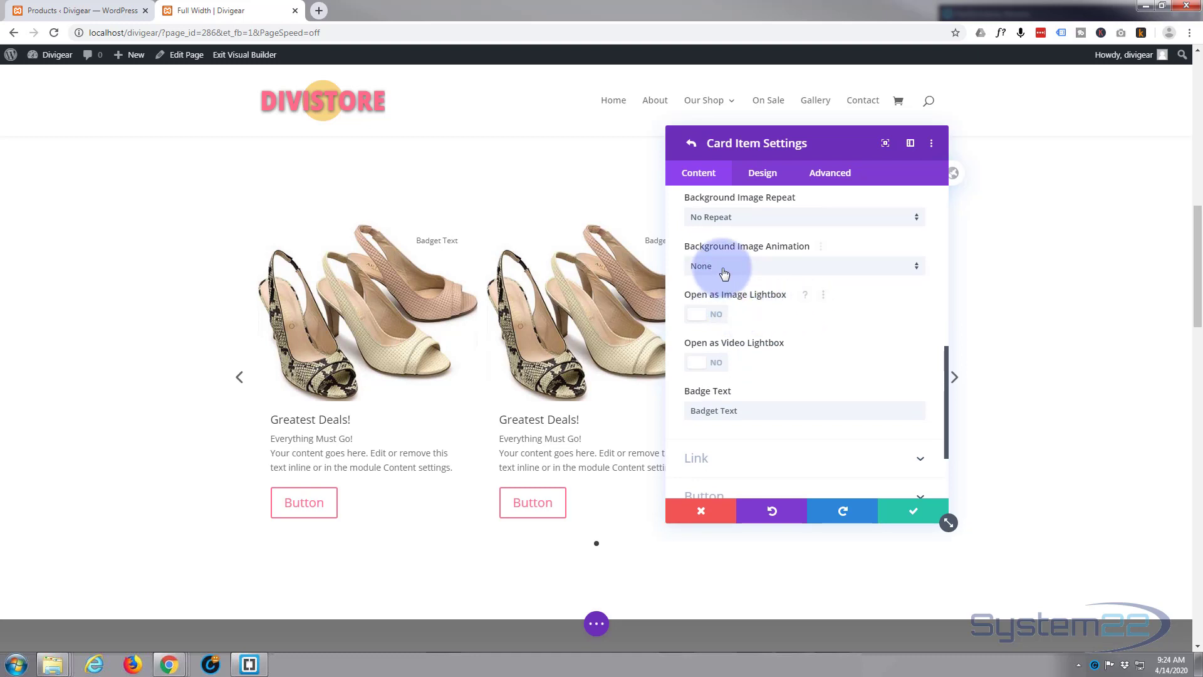
left_click(767, 270)
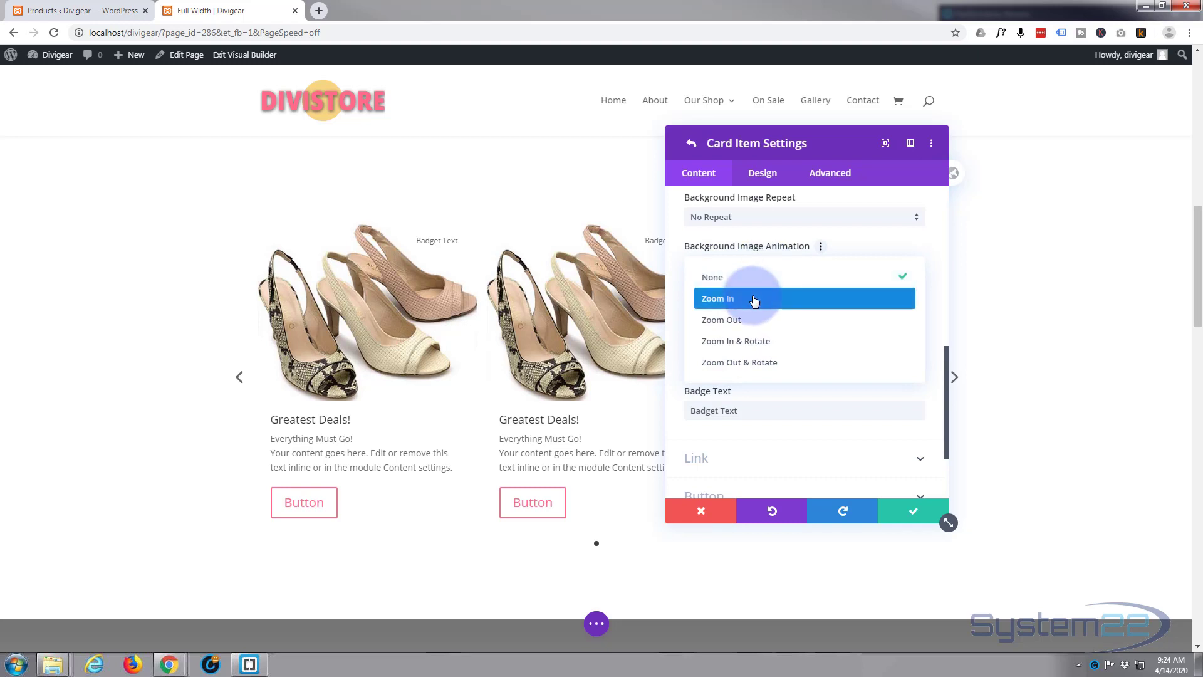
left_click(754, 299)
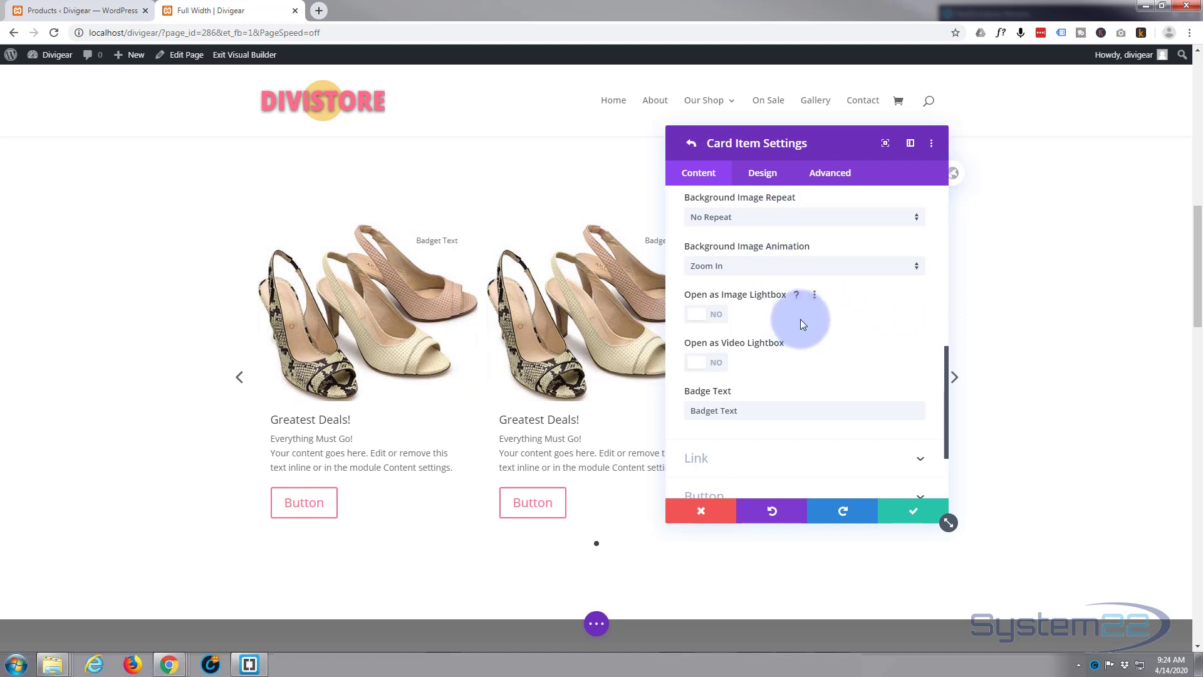
scroll(802, 359, "down", 3)
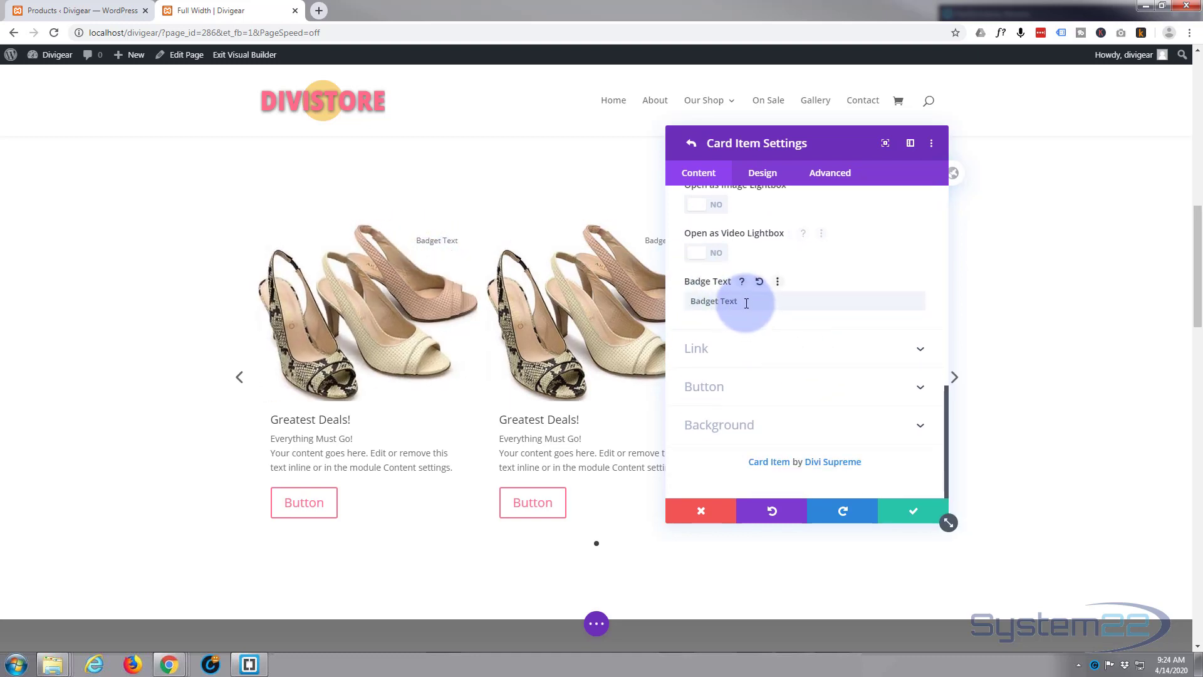
Change the badge text to 'Reduced' and expand the card's Link options
left_click_drag(739, 301, 676, 306)
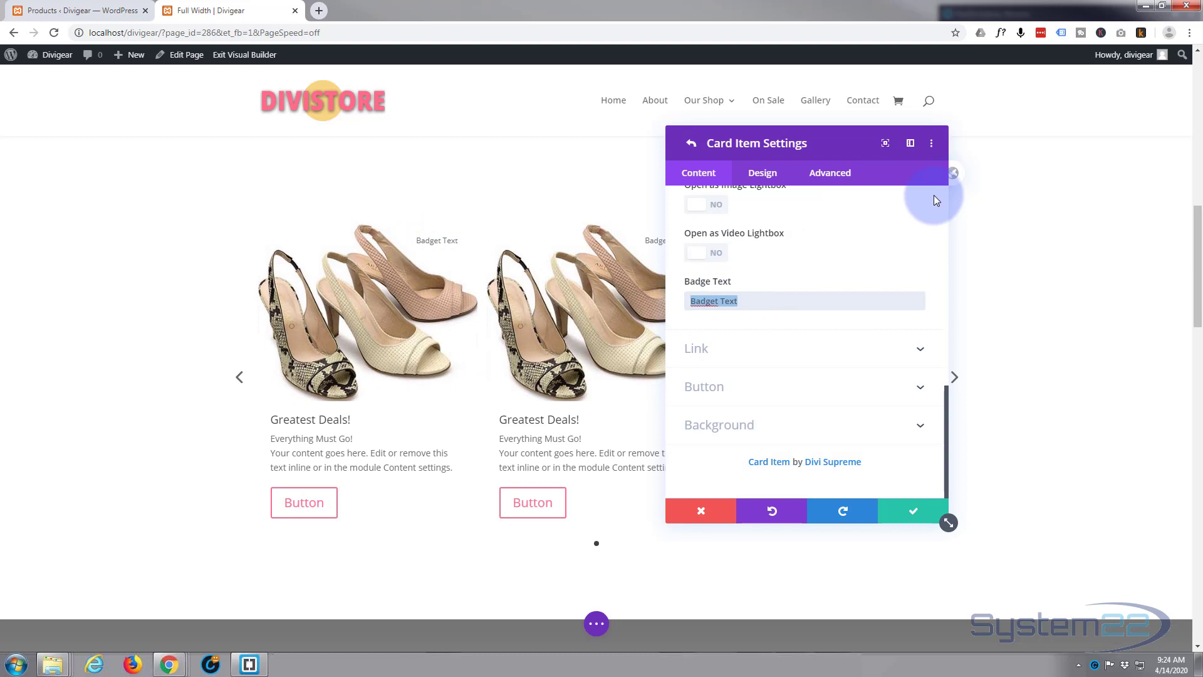
type("Reduced")
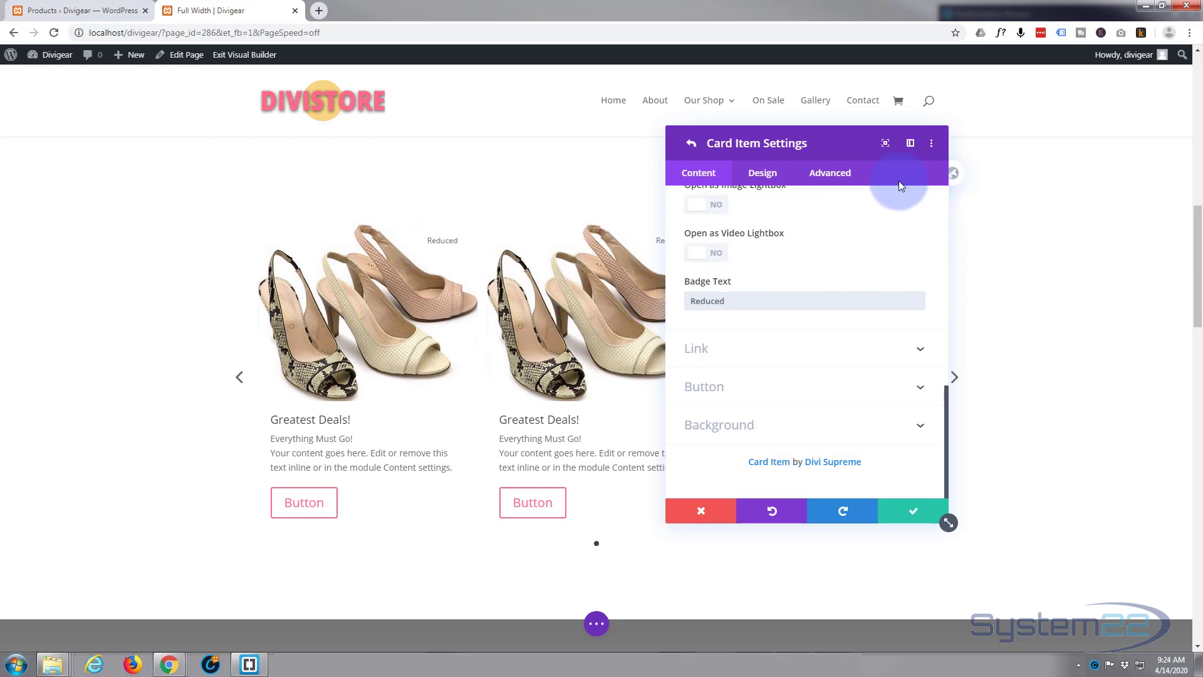
left_click(788, 348)
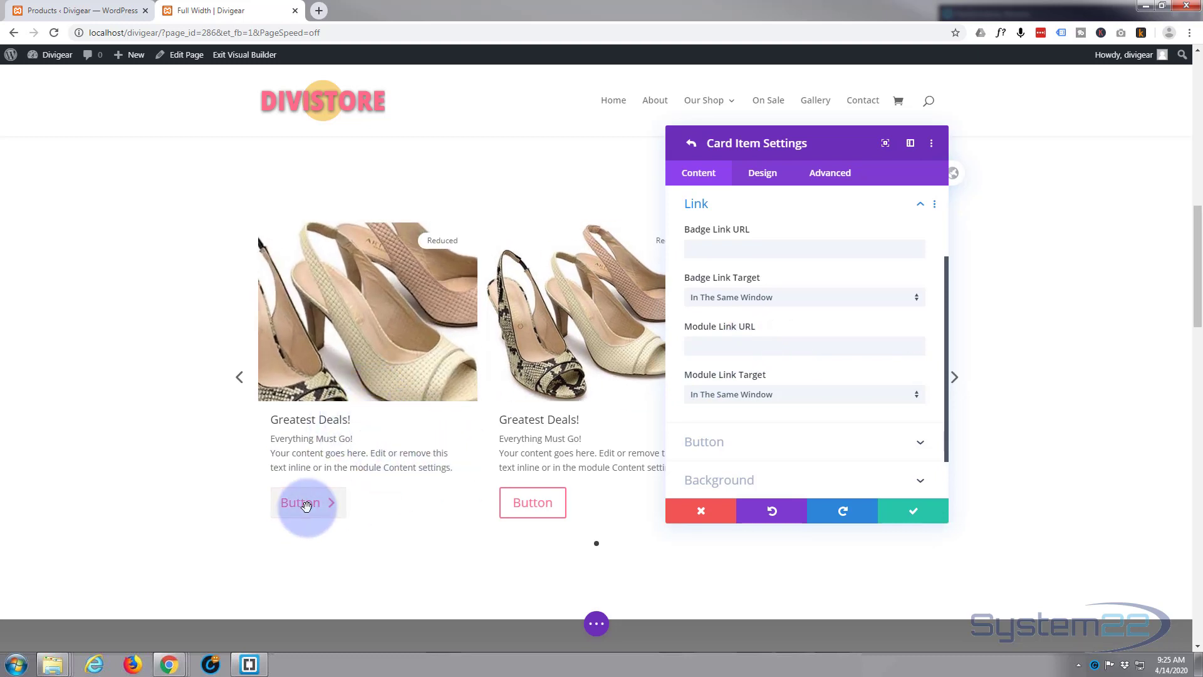
Copy the Classic Shoes product page link from the WooCommerce Products list
left_click(73, 11)
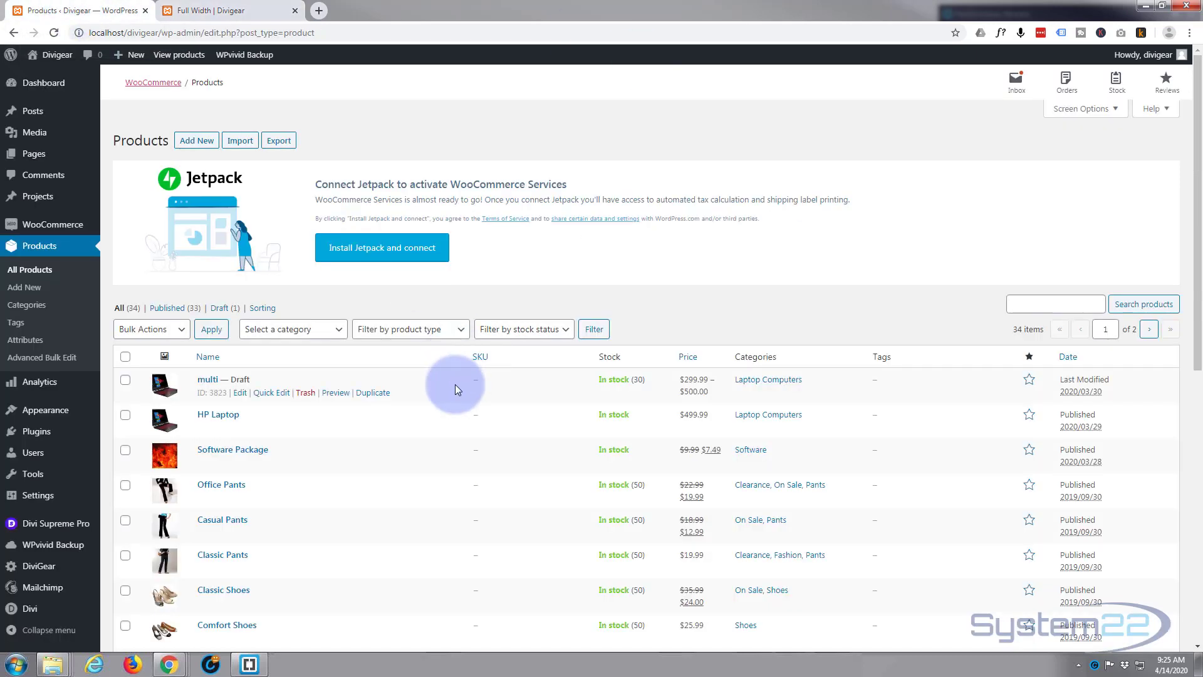
scroll(455, 385, "down", 3)
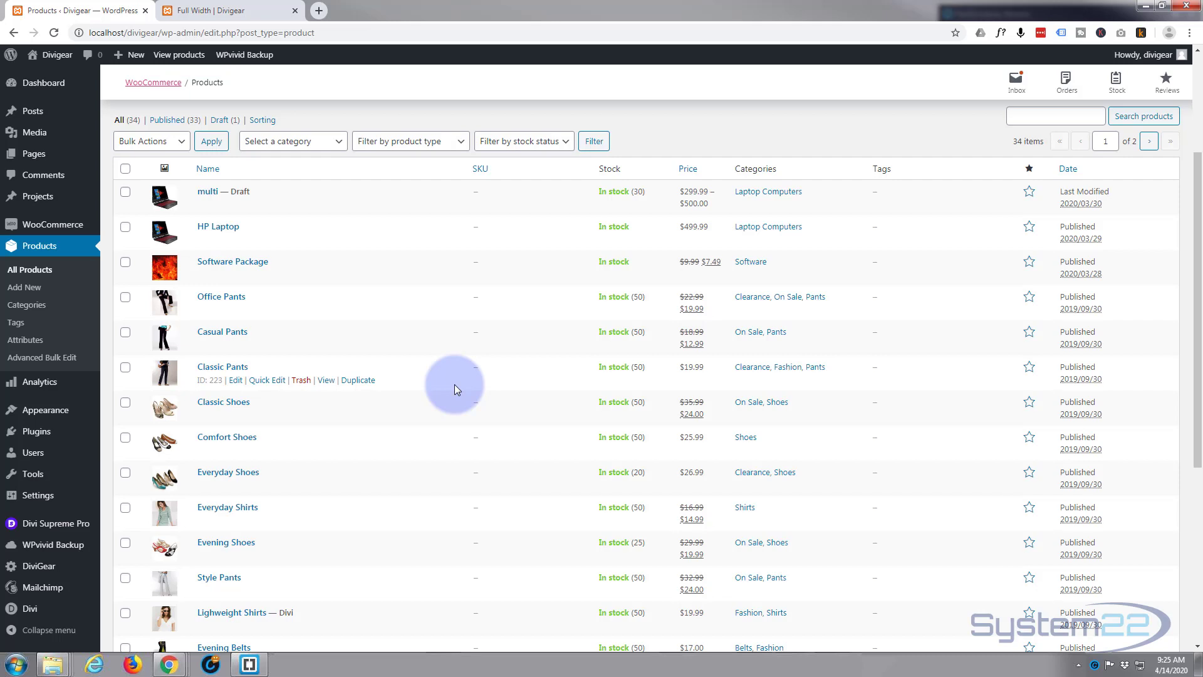
scroll(454, 385, "down", 1)
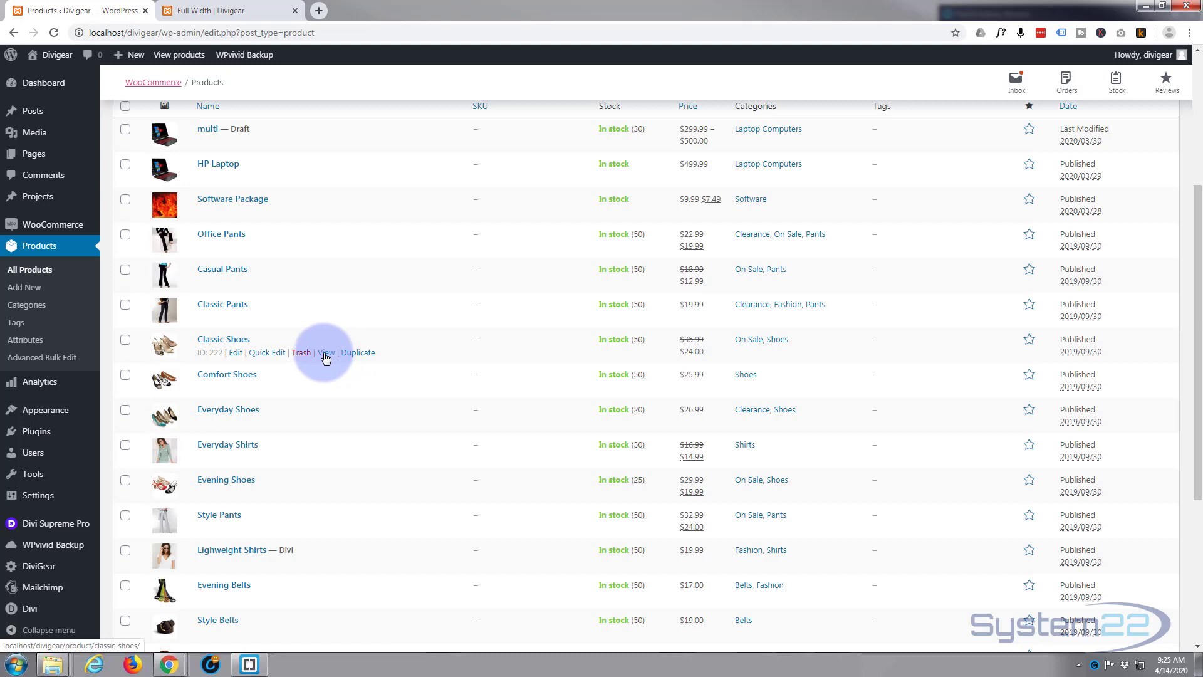
right_click(325, 356)
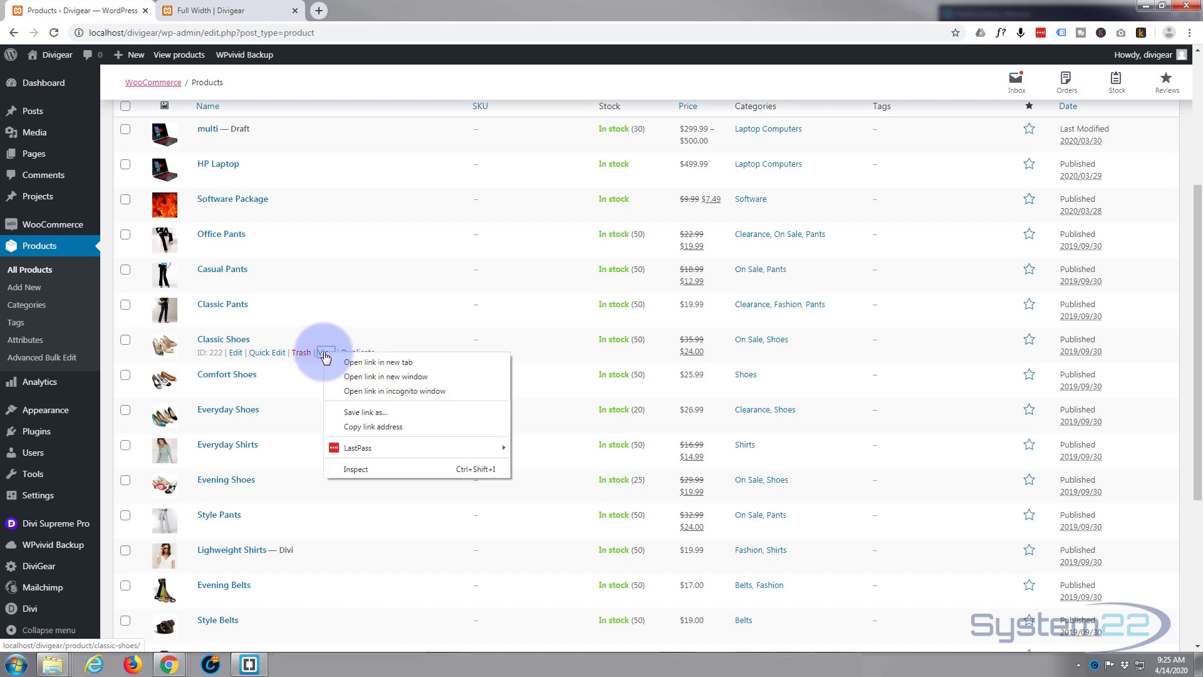
left_click(374, 428)
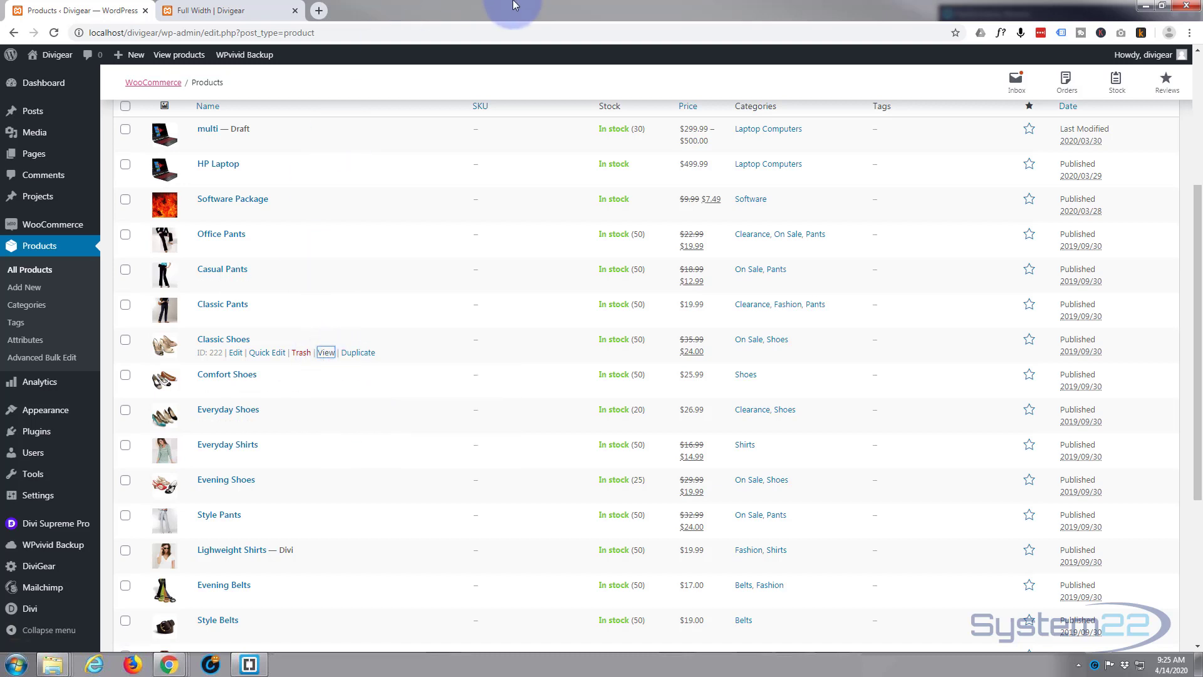
Paste the Classic Shoes product URL into the Badge Link URL
left_click(260, 11)
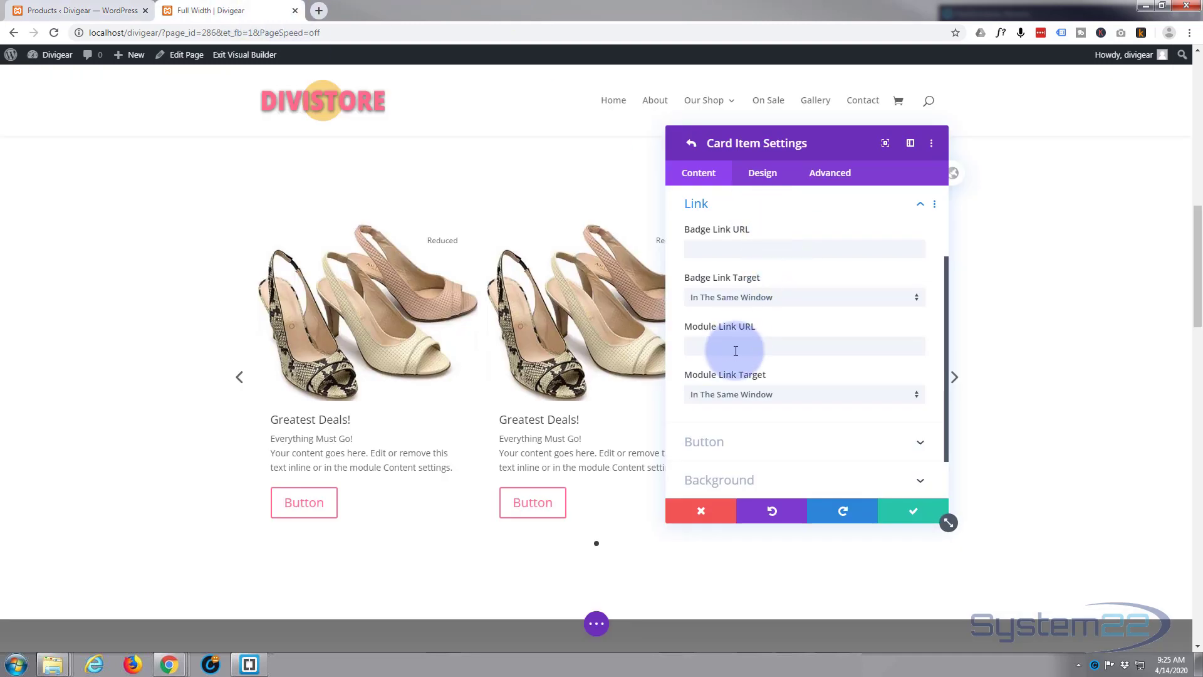
key("ctrl+v")
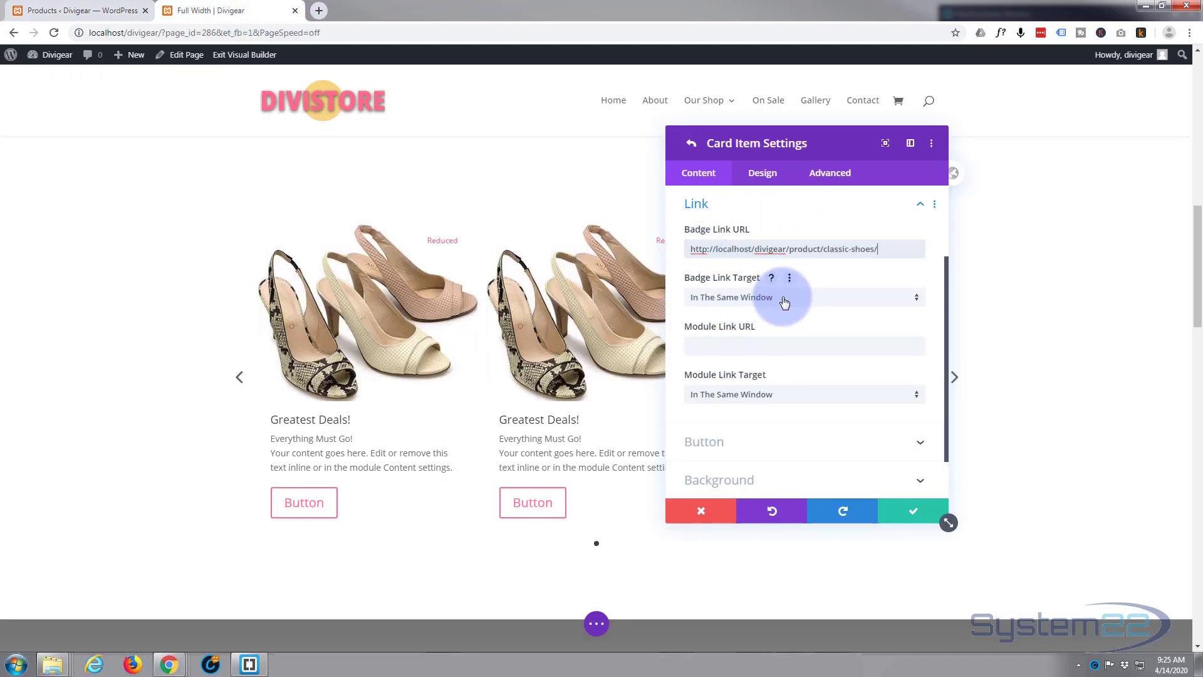
scroll(809, 364, "down", 1)
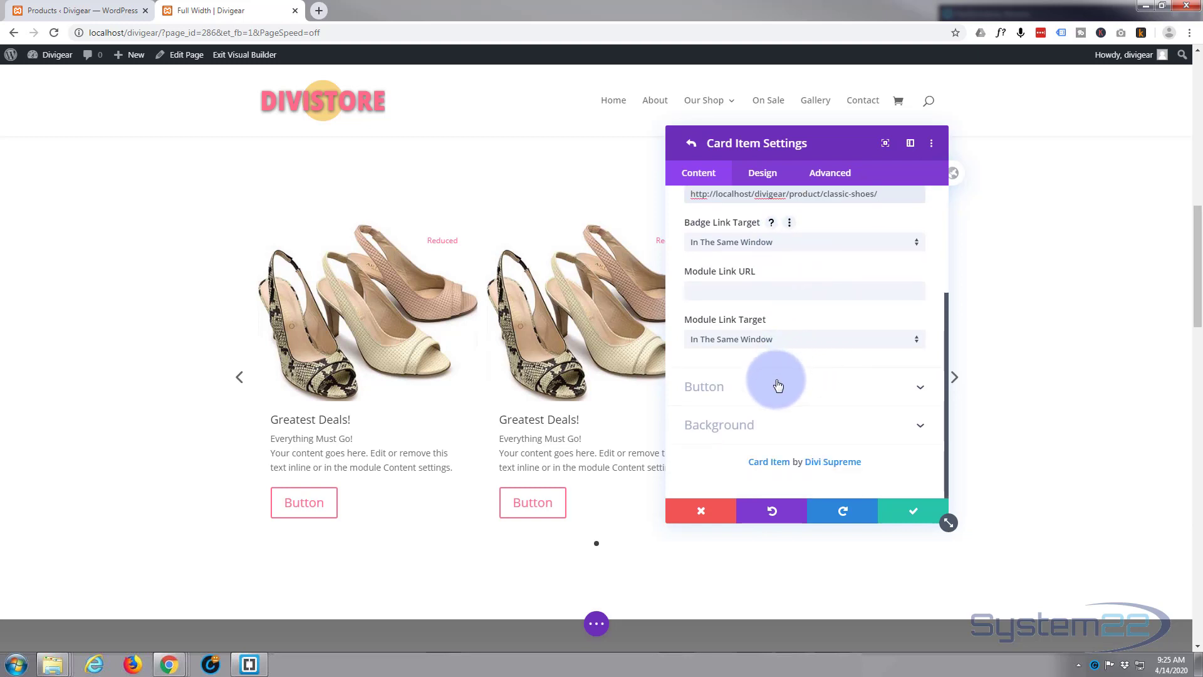
Set the Button URL to the Classic Shoes page and the button text to 'Get The Deal!'
left_click(779, 385)
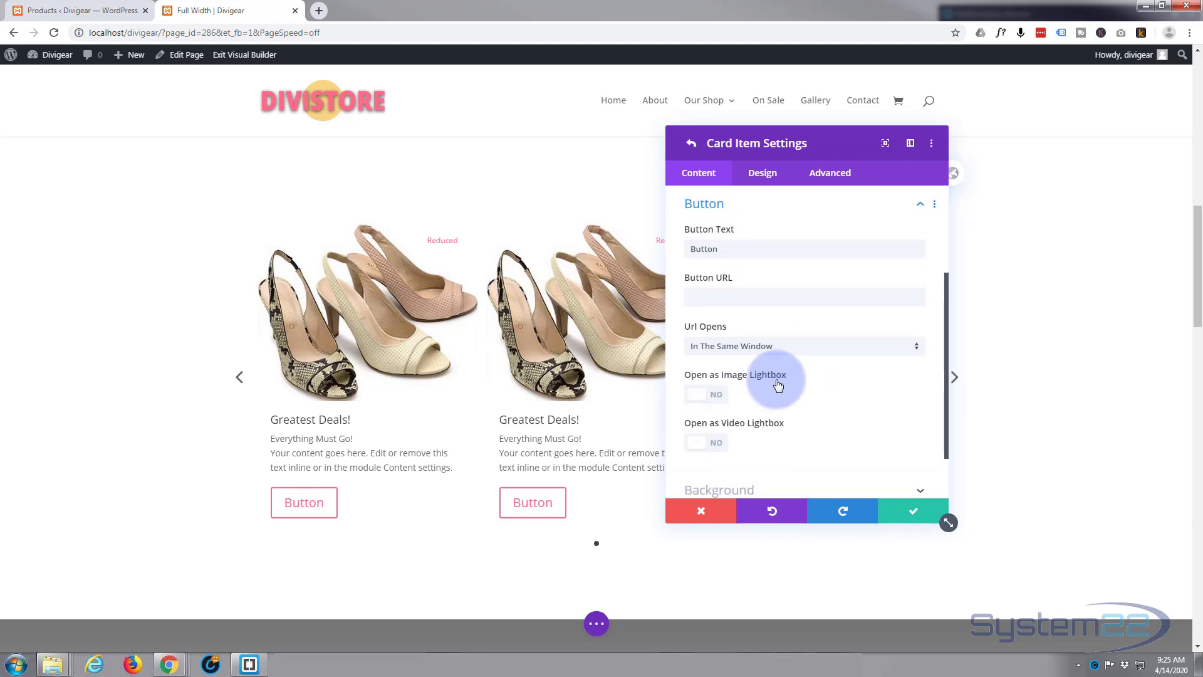
left_click(696, 300)
key("ctrl+v")
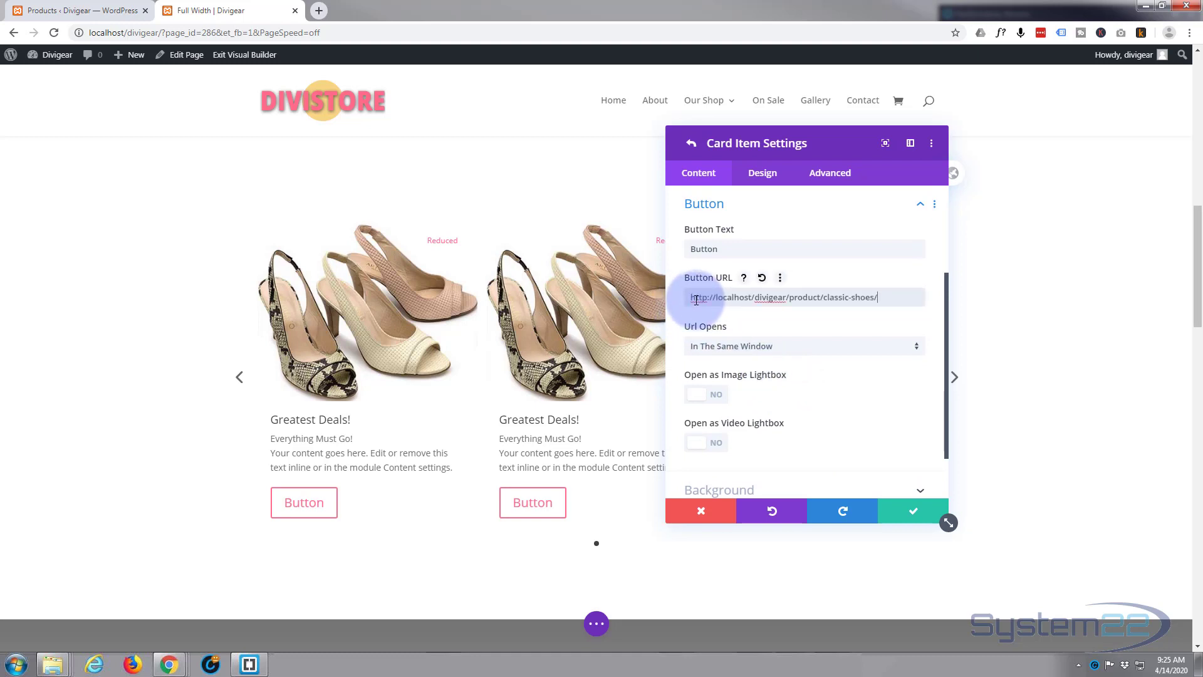
left_click(721, 249)
key("ctrl+a")
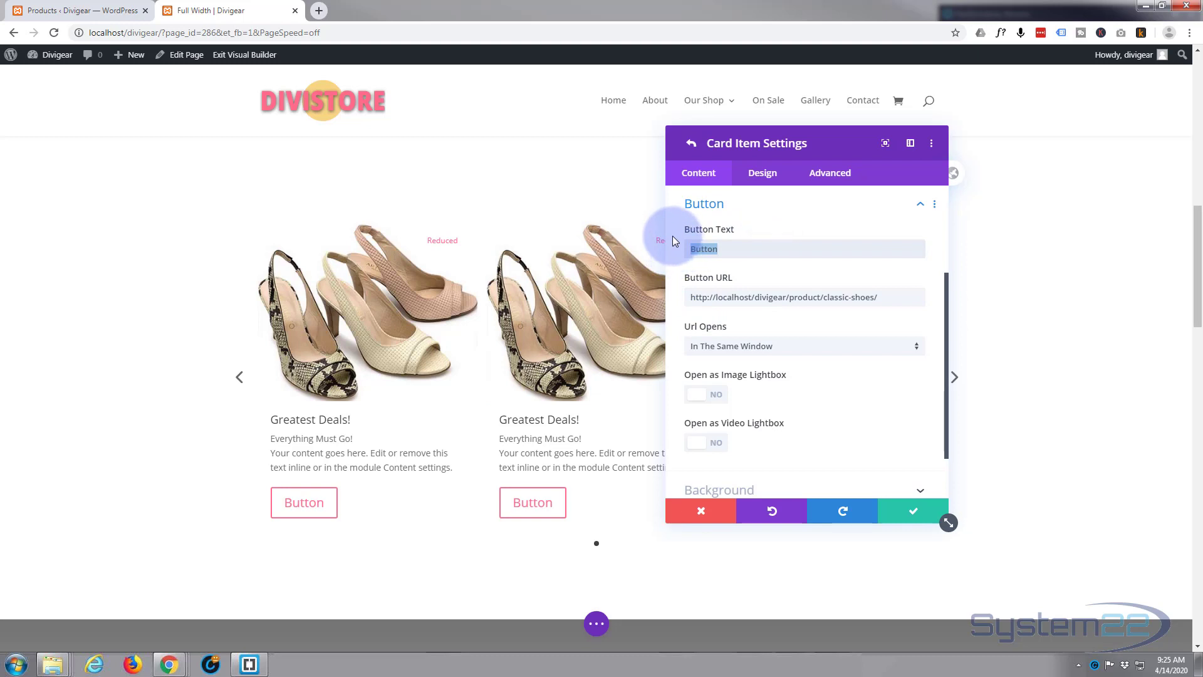
type("Get The Deal!")
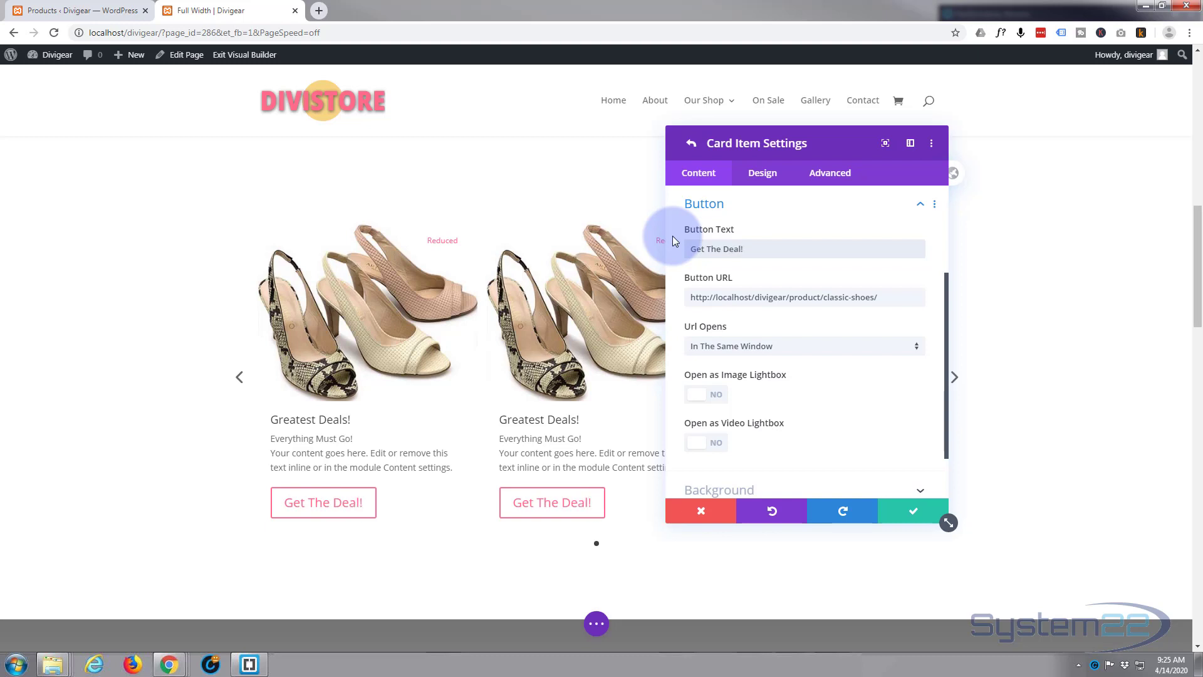
left_click(800, 296)
Change the card background from blue #0c71c3 to the light sky-blue palette swatch
scroll(800, 296, "down", 1)
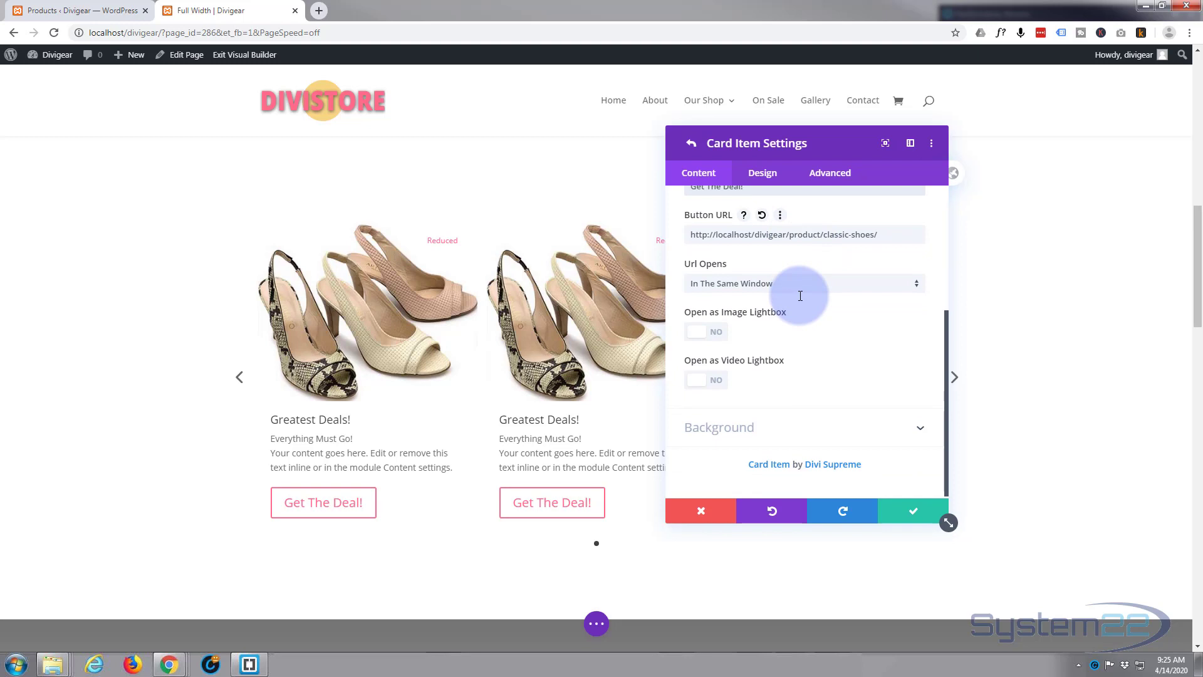
left_click(782, 437)
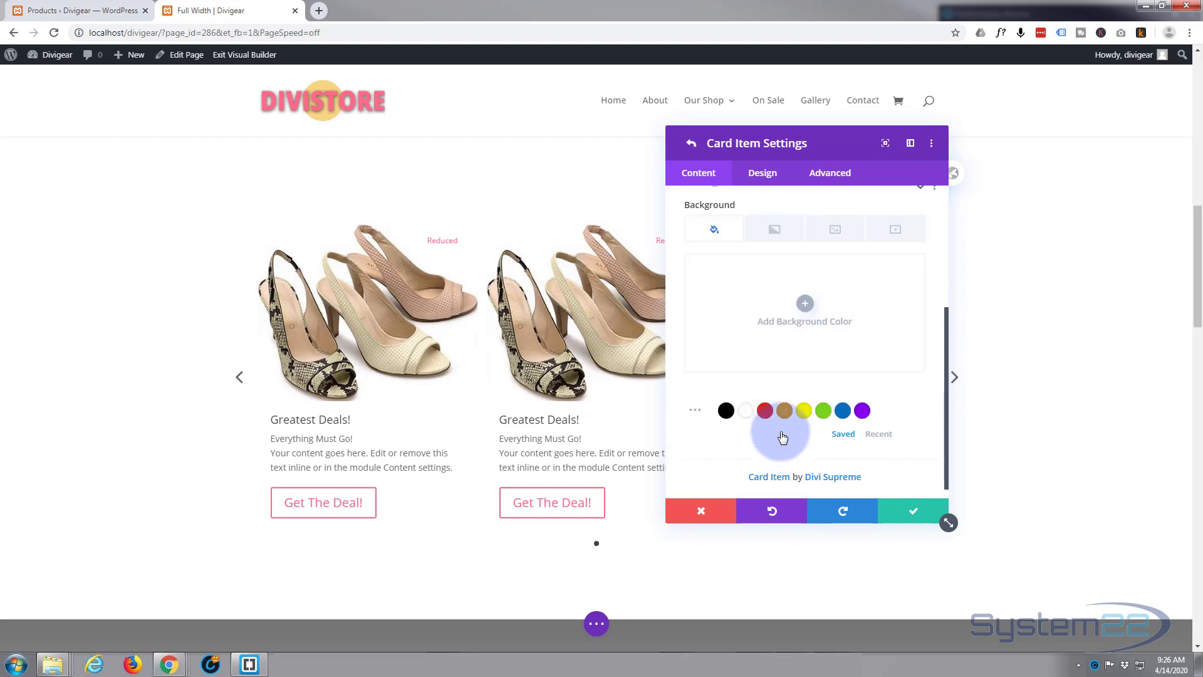
left_click(846, 420)
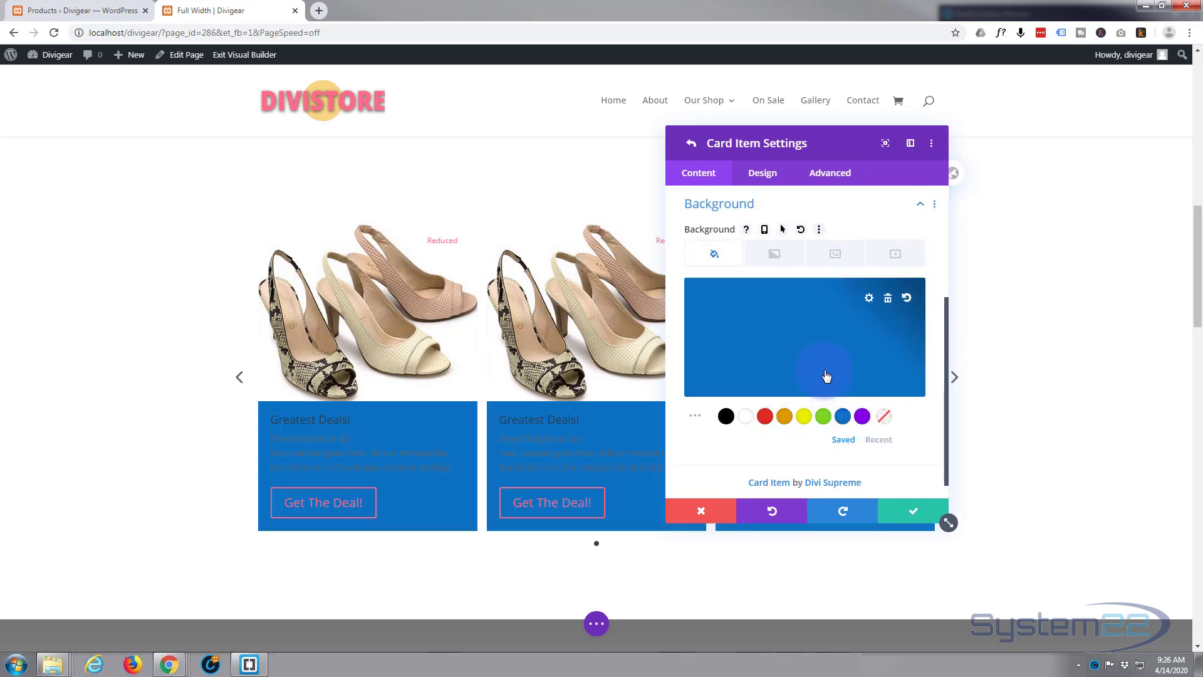
scroll(772, 336, "down", 1)
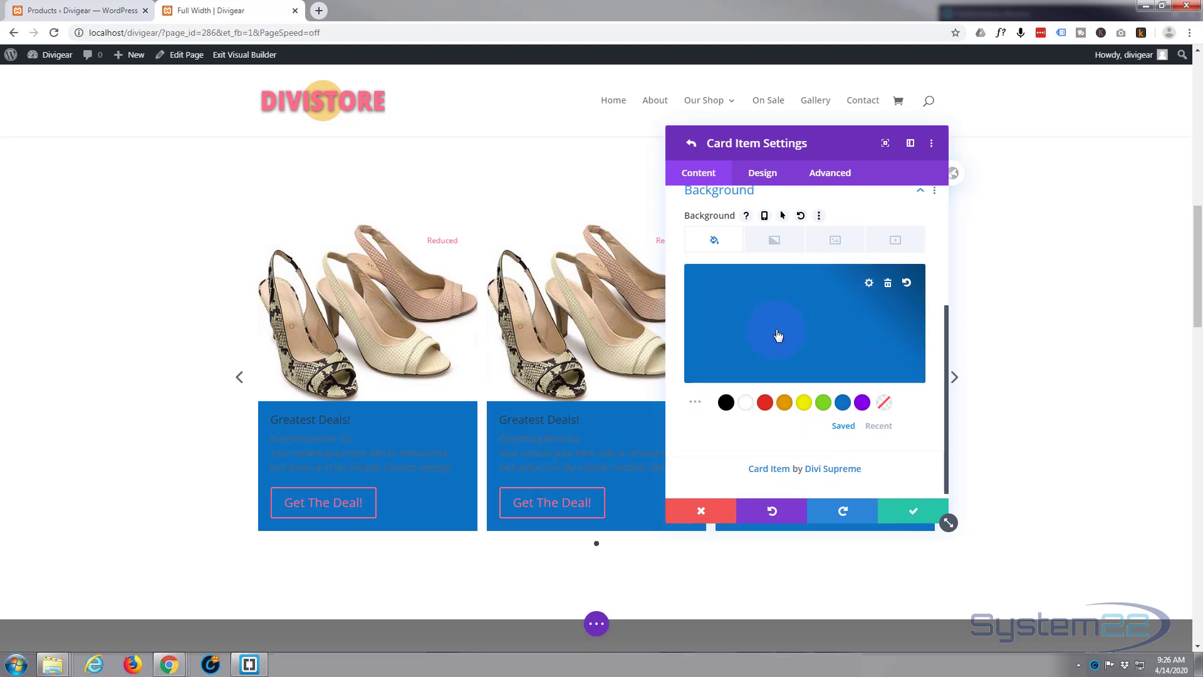
left_click(695, 398)
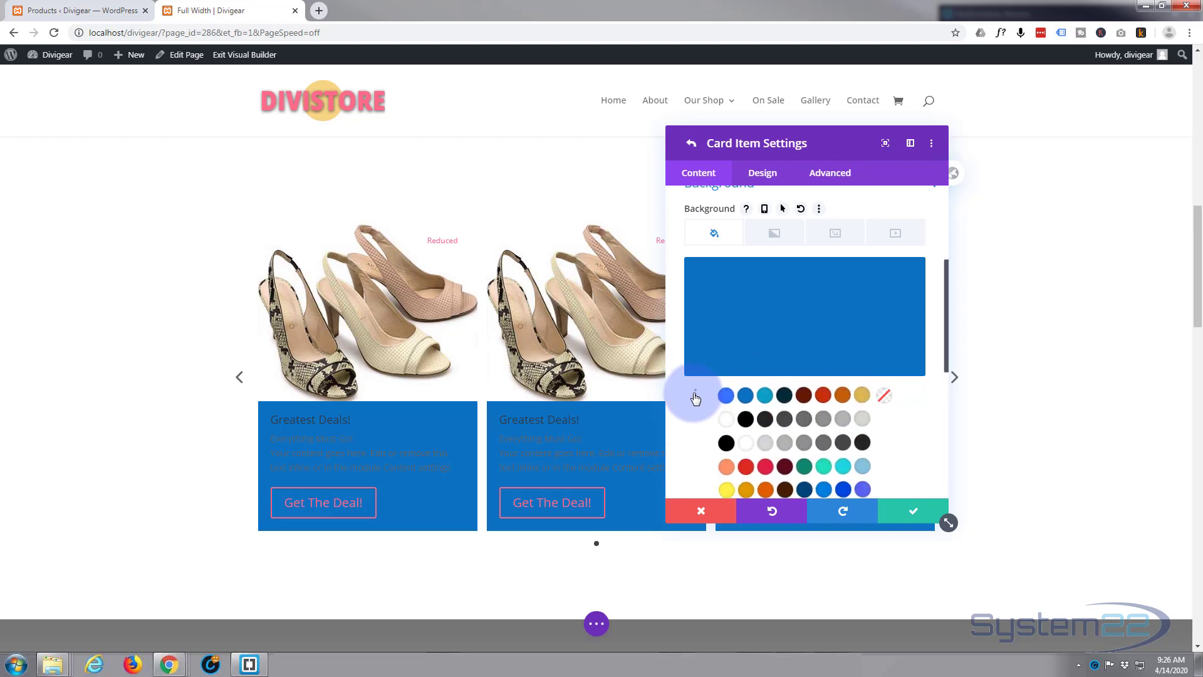
scroll(694, 399, "down", 2)
scroll(694, 399, "down", 1)
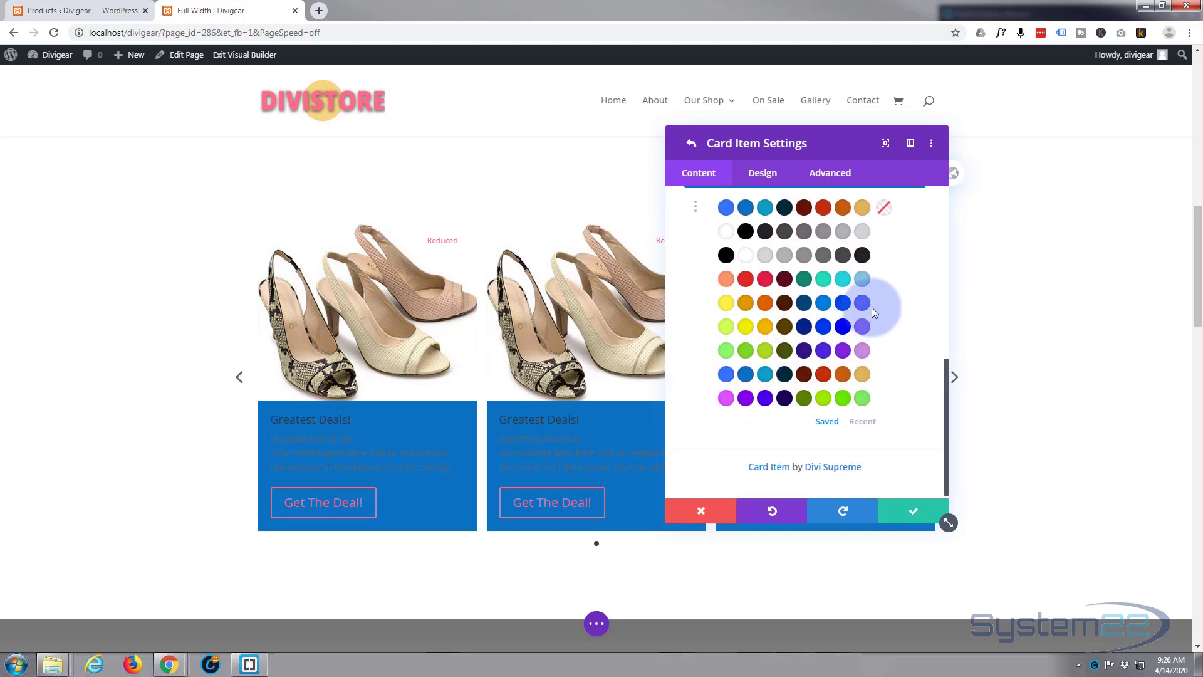
left_click(862, 279)
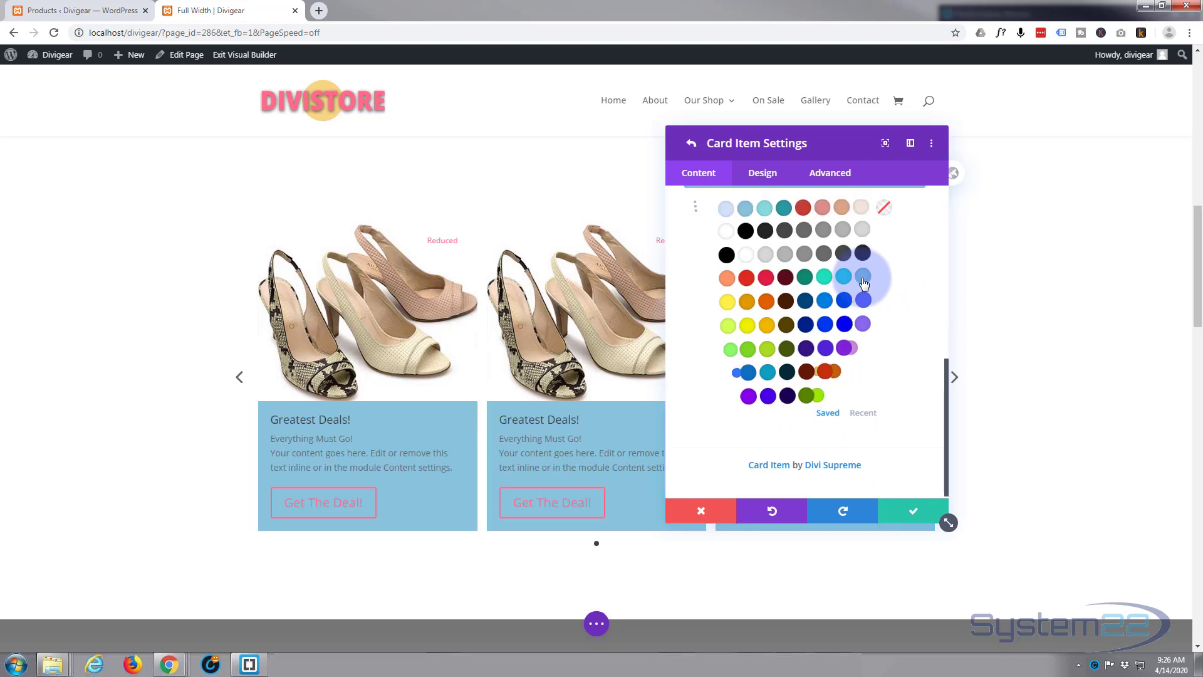
Open the card image styling options on the Design tab
left_click(764, 180)
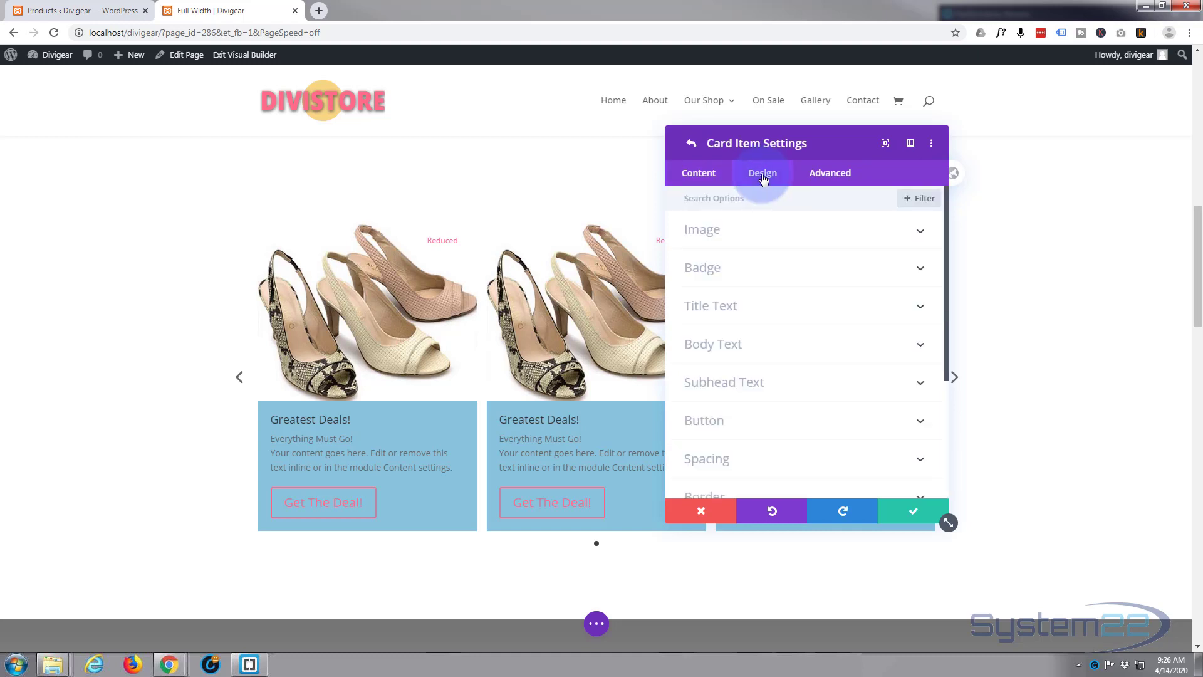
left_click(815, 236)
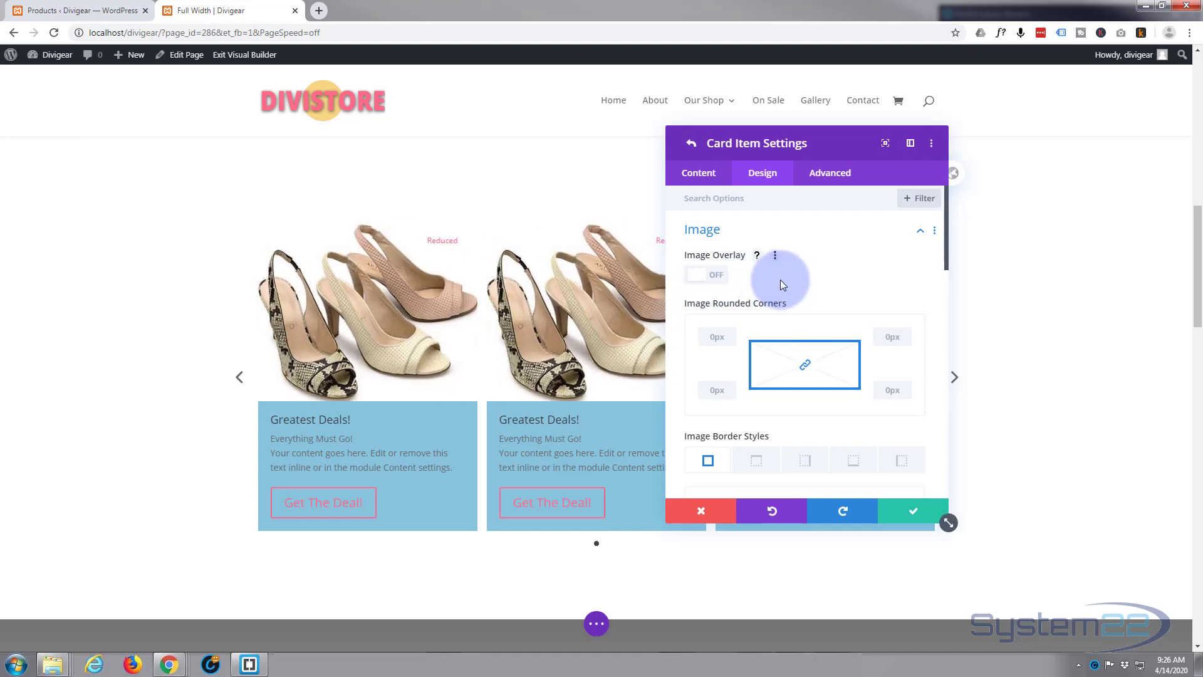
scroll(781, 277, "down", 2)
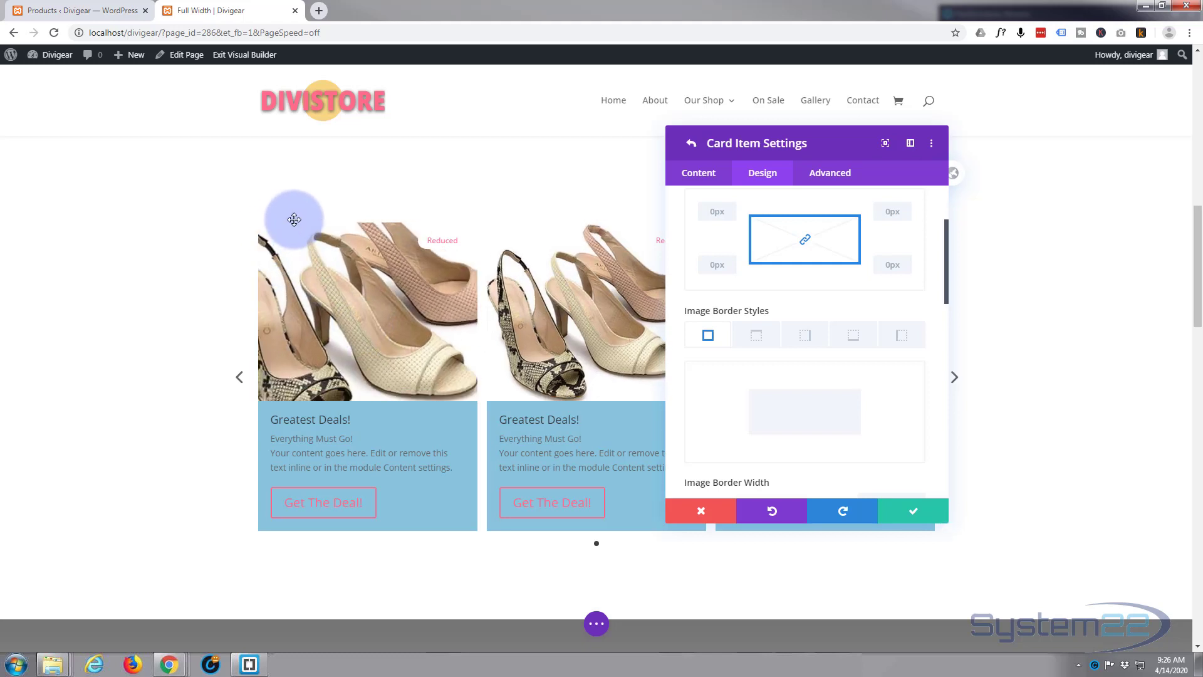
scroll(764, 244, "down", 2)
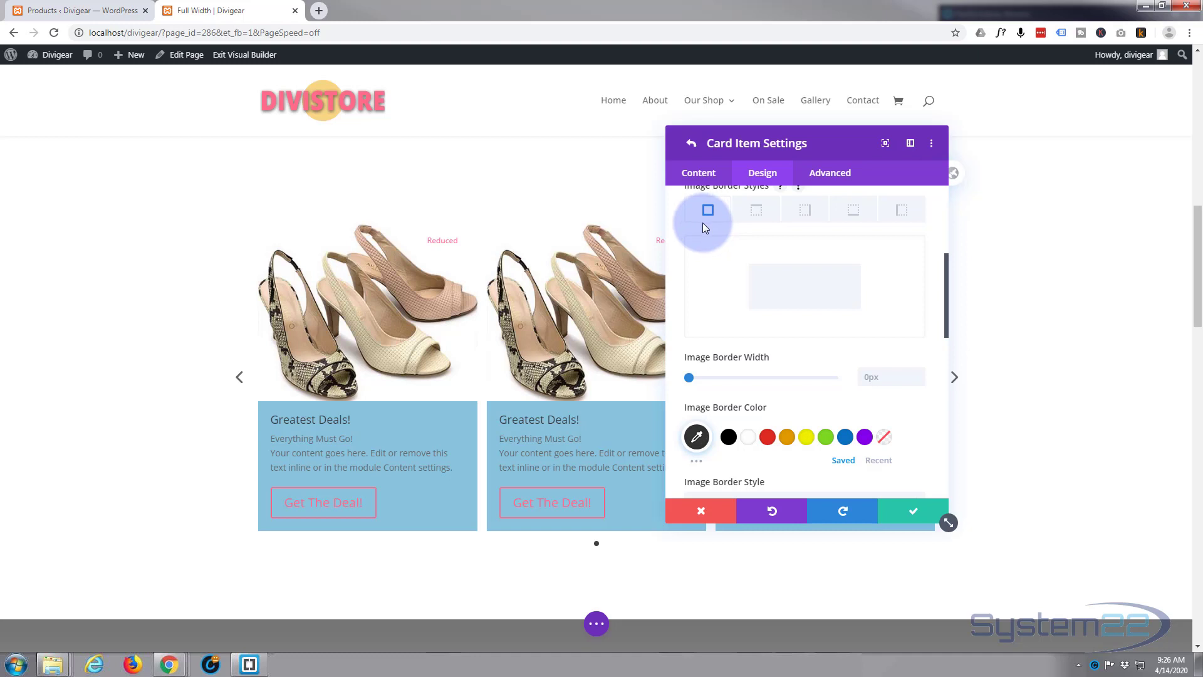
Cycle through the image border sides, raising the left border to 2px then back to 0px
left_click(760, 216)
left_click(809, 215)
left_click(855, 215)
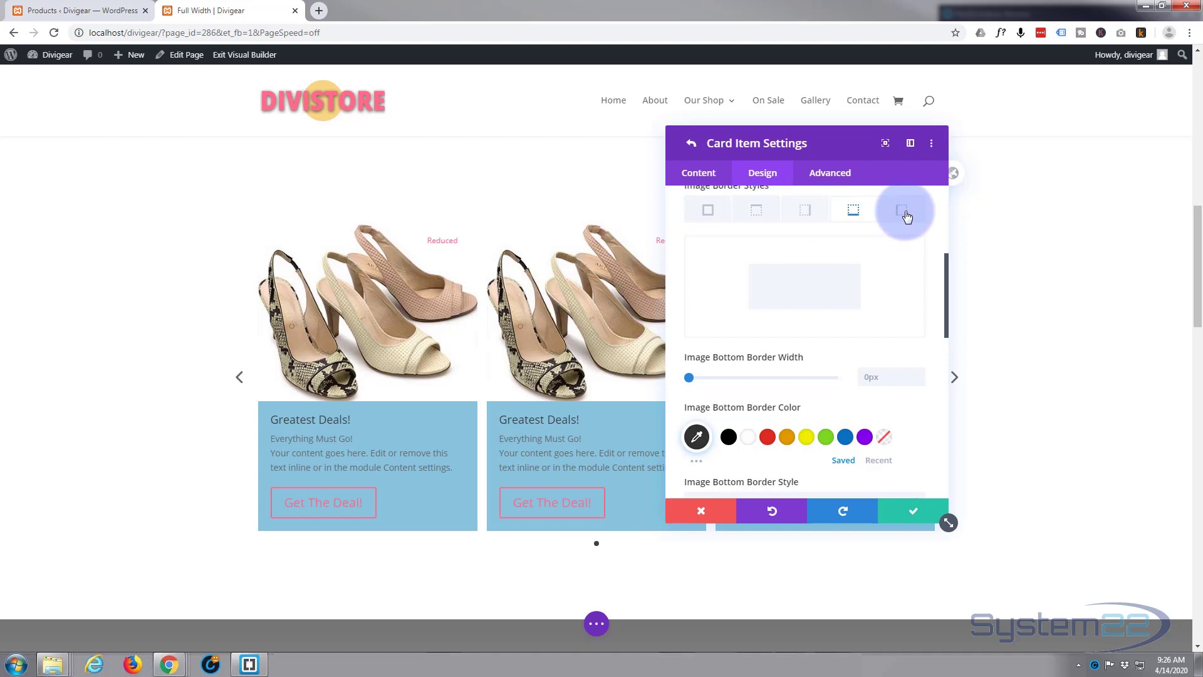
left_click(907, 216)
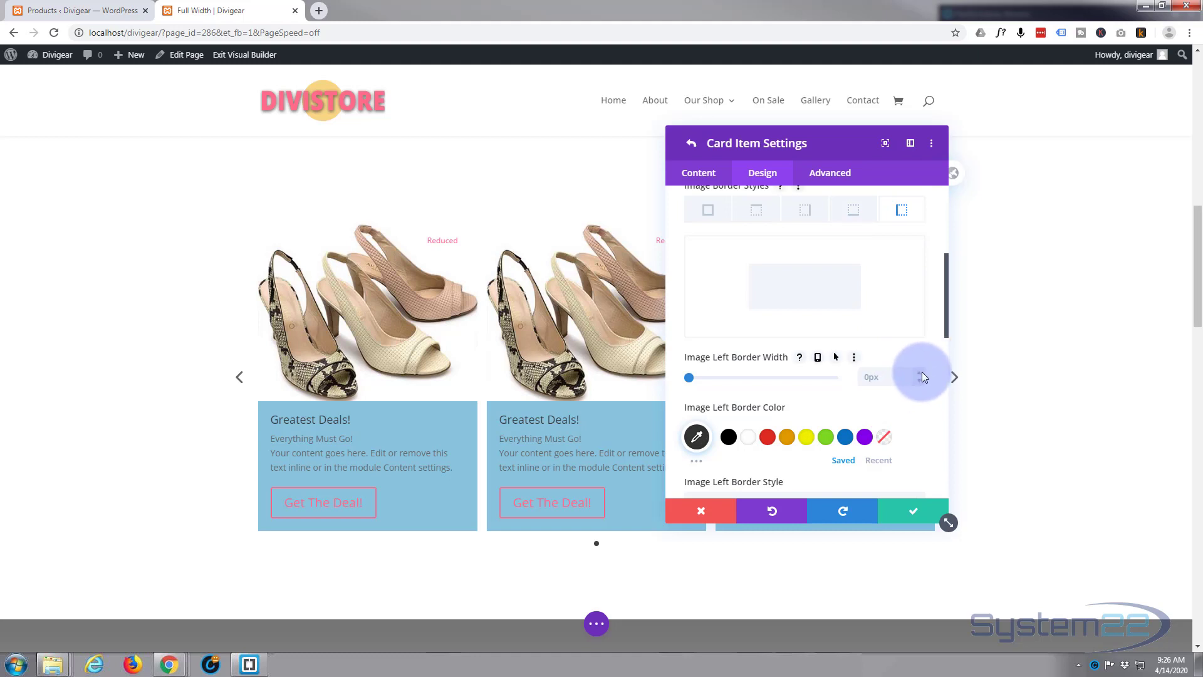
key("Up")
key("Up")
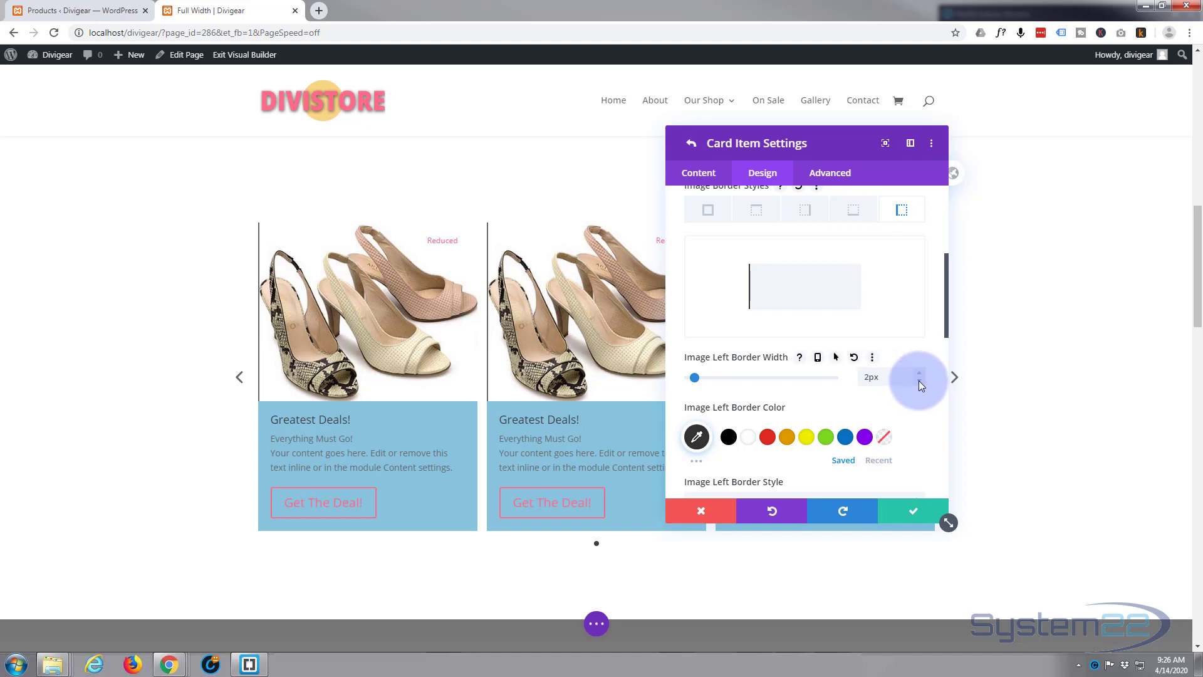
left_click(919, 384)
left_click(919, 384)
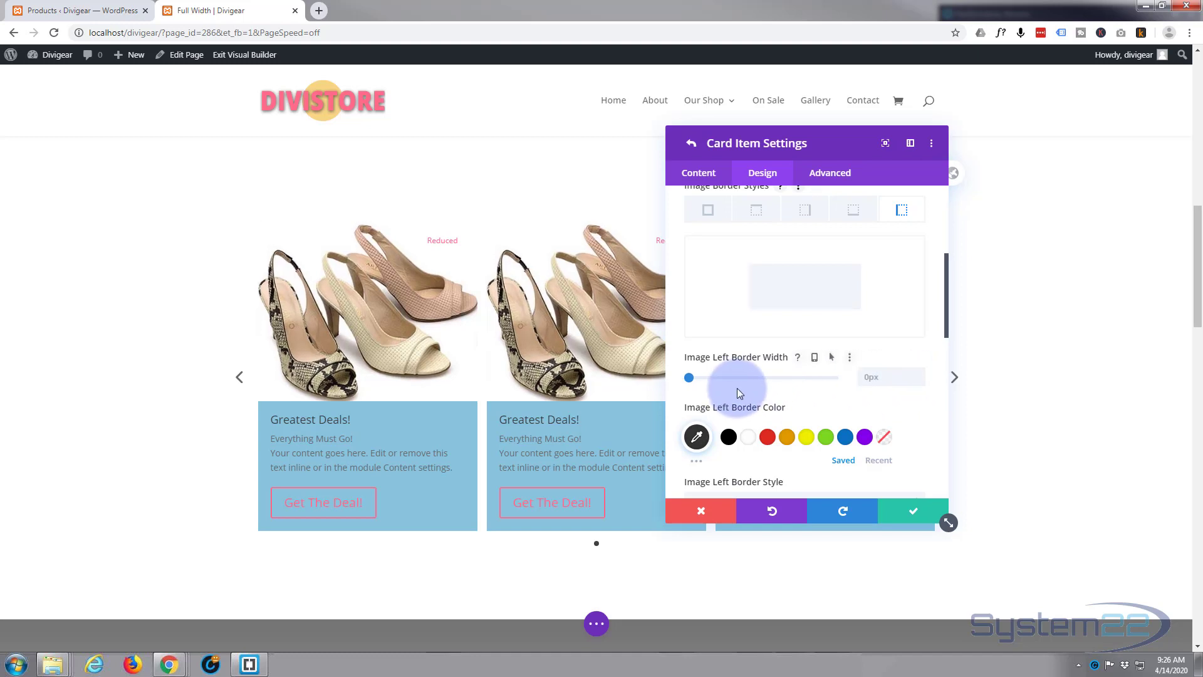
Apply a box shadow preset to the card images
scroll(737, 389, "down", 1)
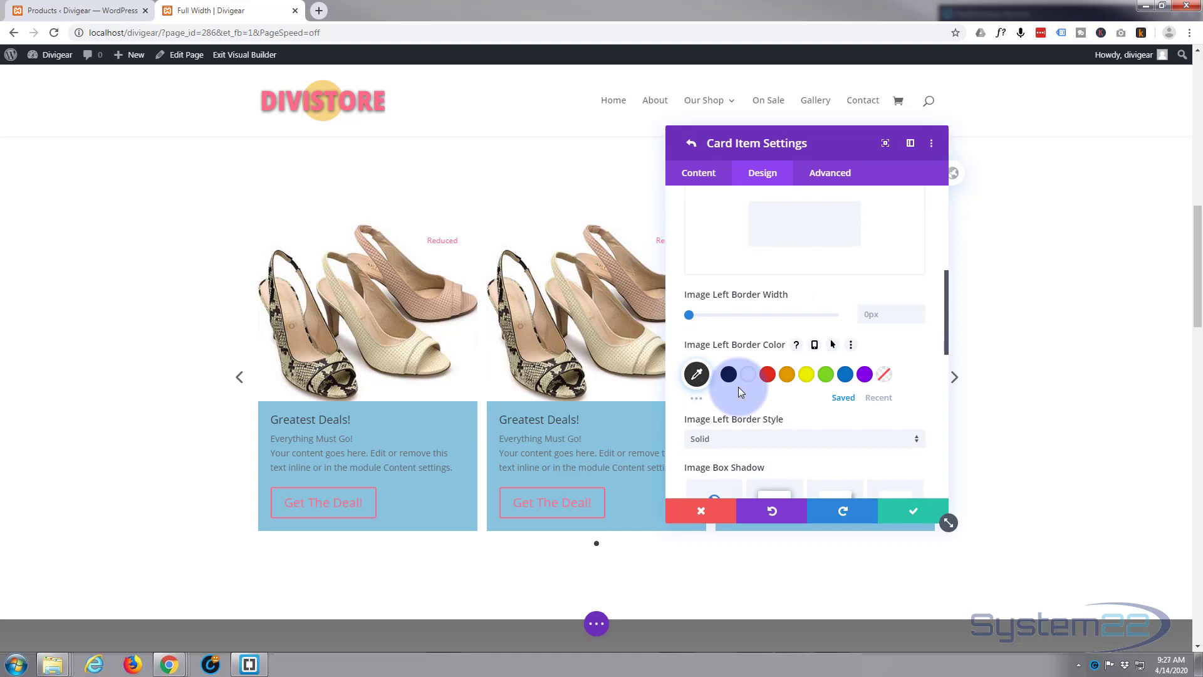
scroll(806, 407, "down", 1)
scroll(765, 376, "down", 3)
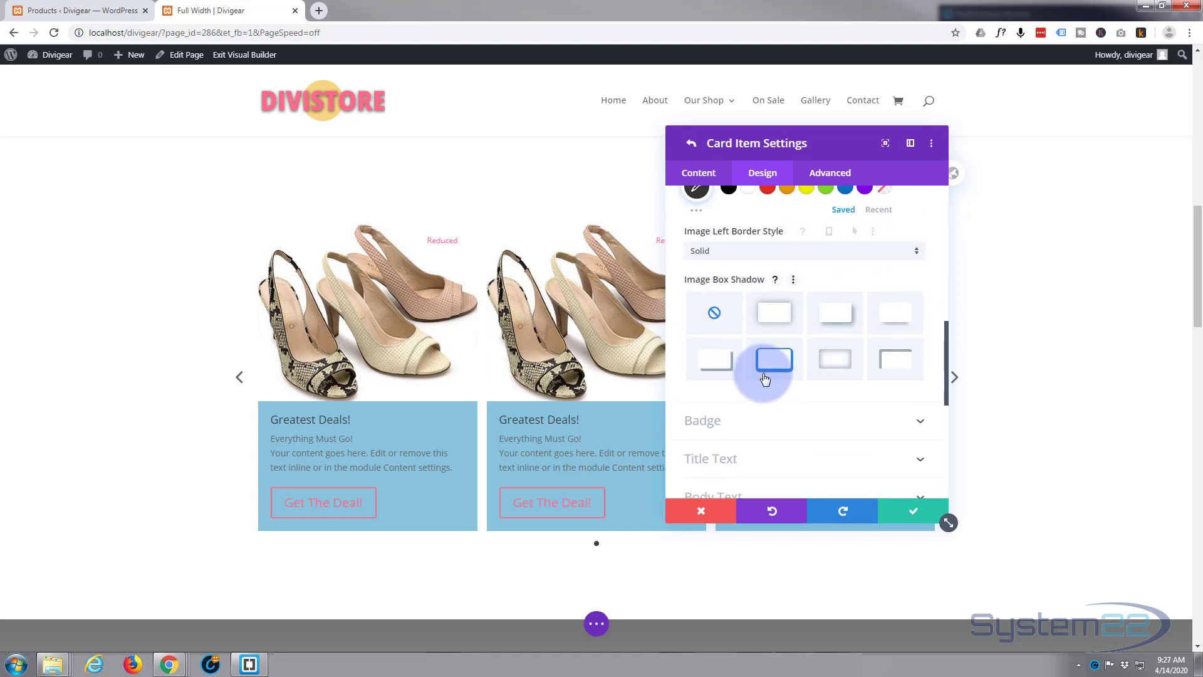
scroll(765, 378, "down", 1)
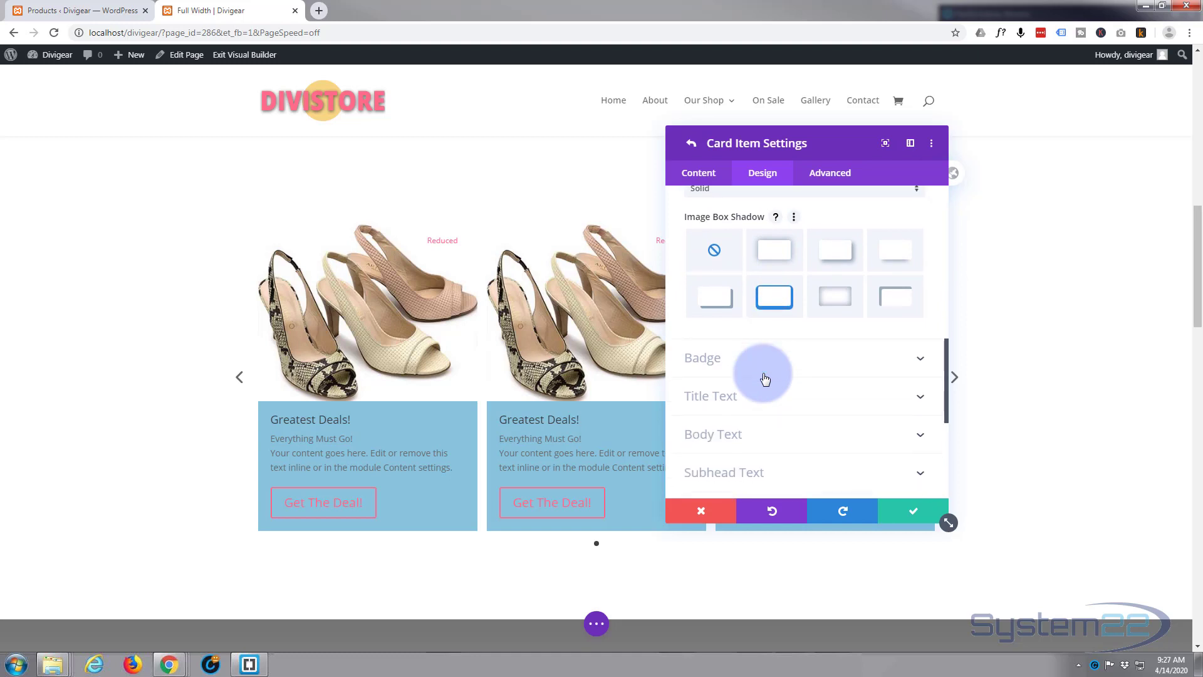
left_click(905, 257)
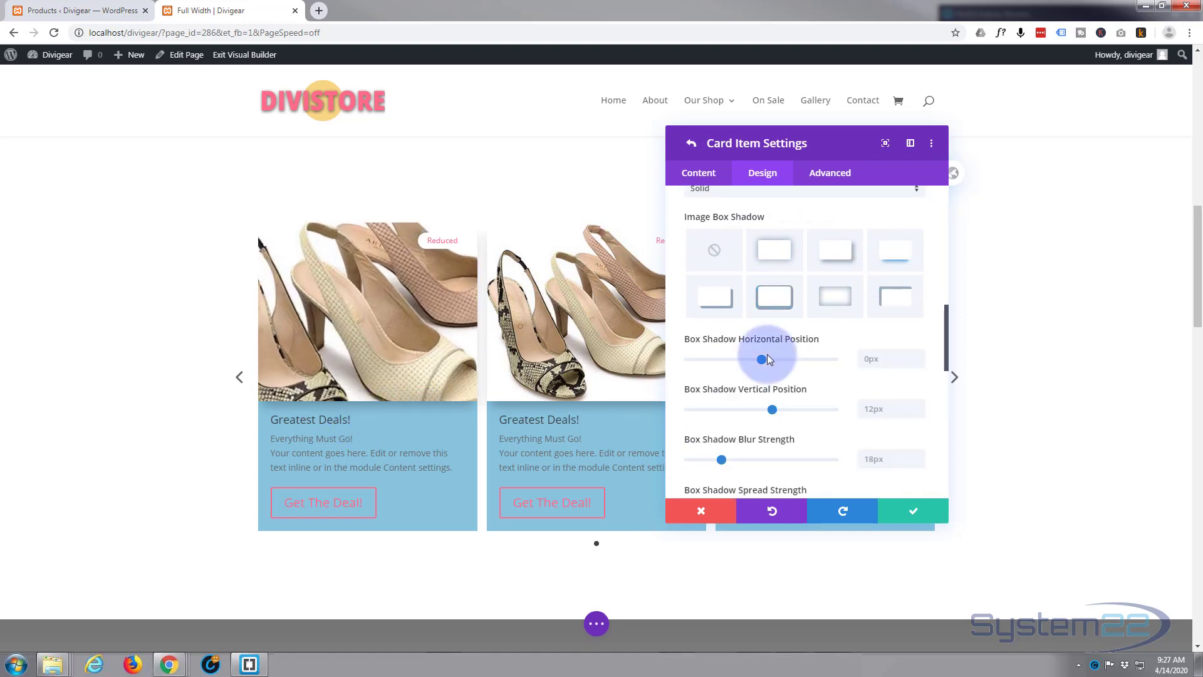
Switch the image shadow position to Inner Shadow, then back to Outer Shadow
scroll(836, 323, "down", 4)
scroll(836, 320, "down", 2)
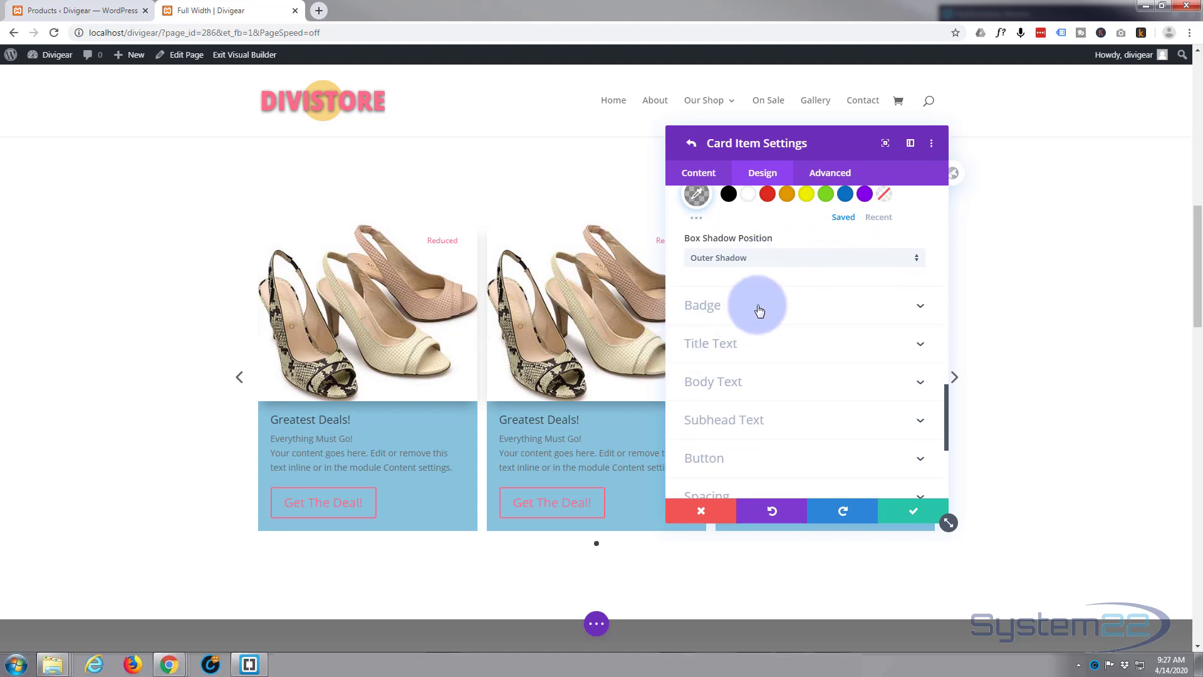
left_click(777, 257)
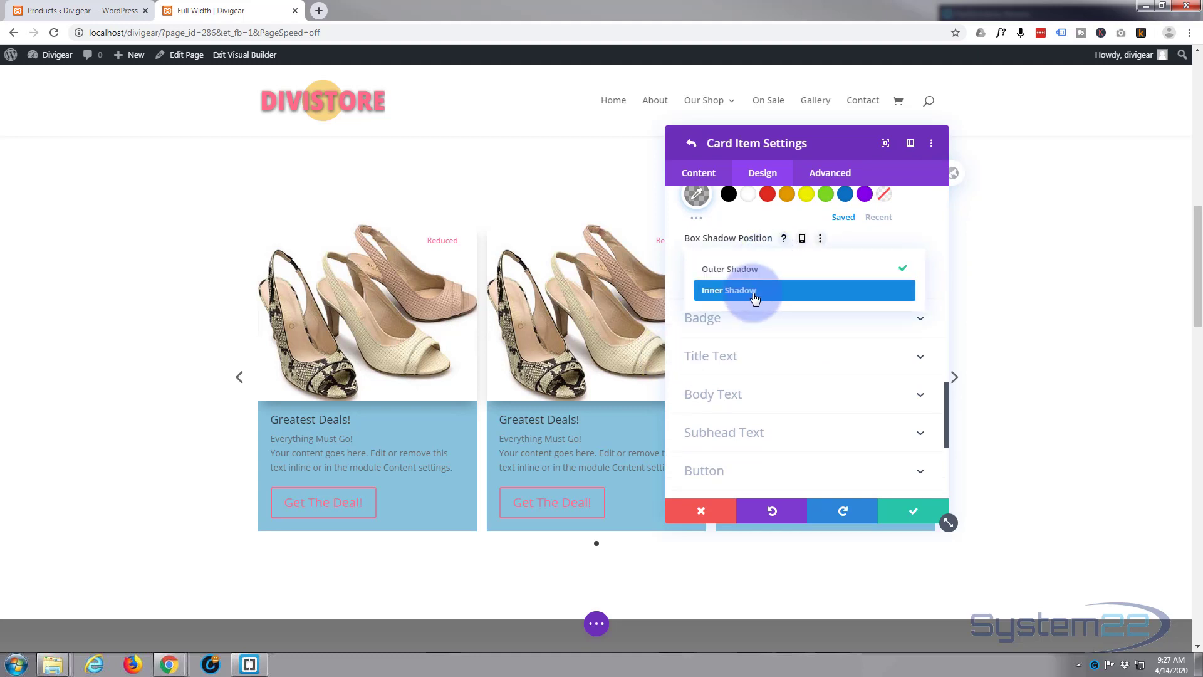
left_click(755, 299)
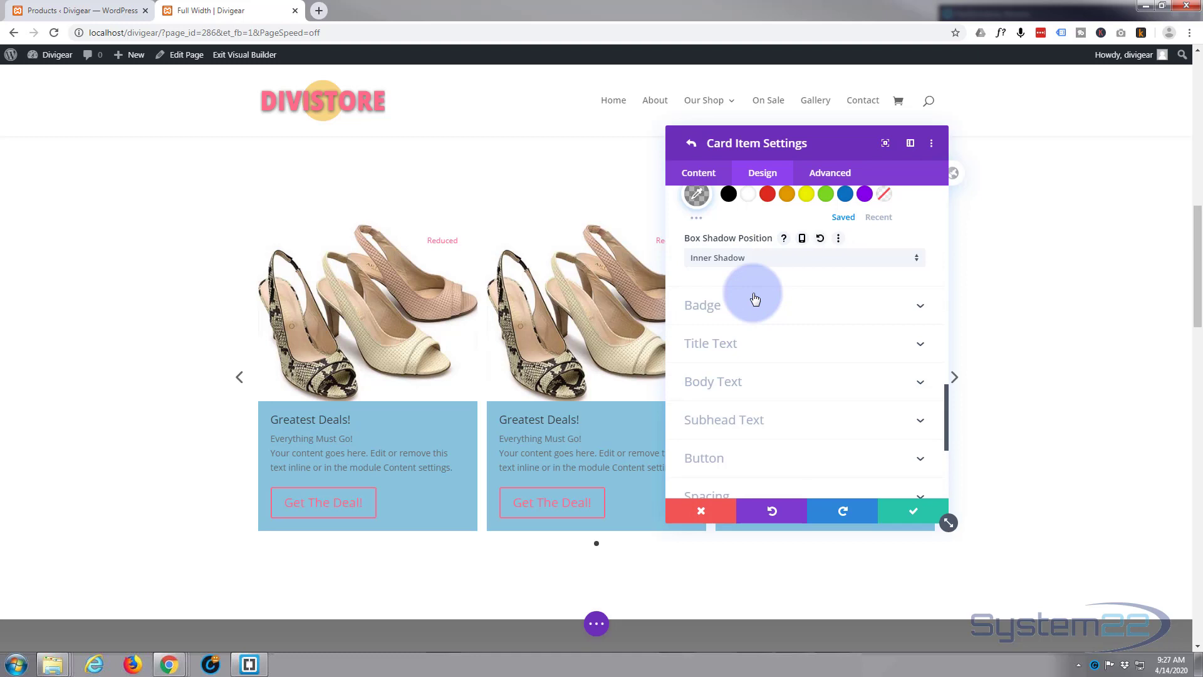
left_click(784, 263)
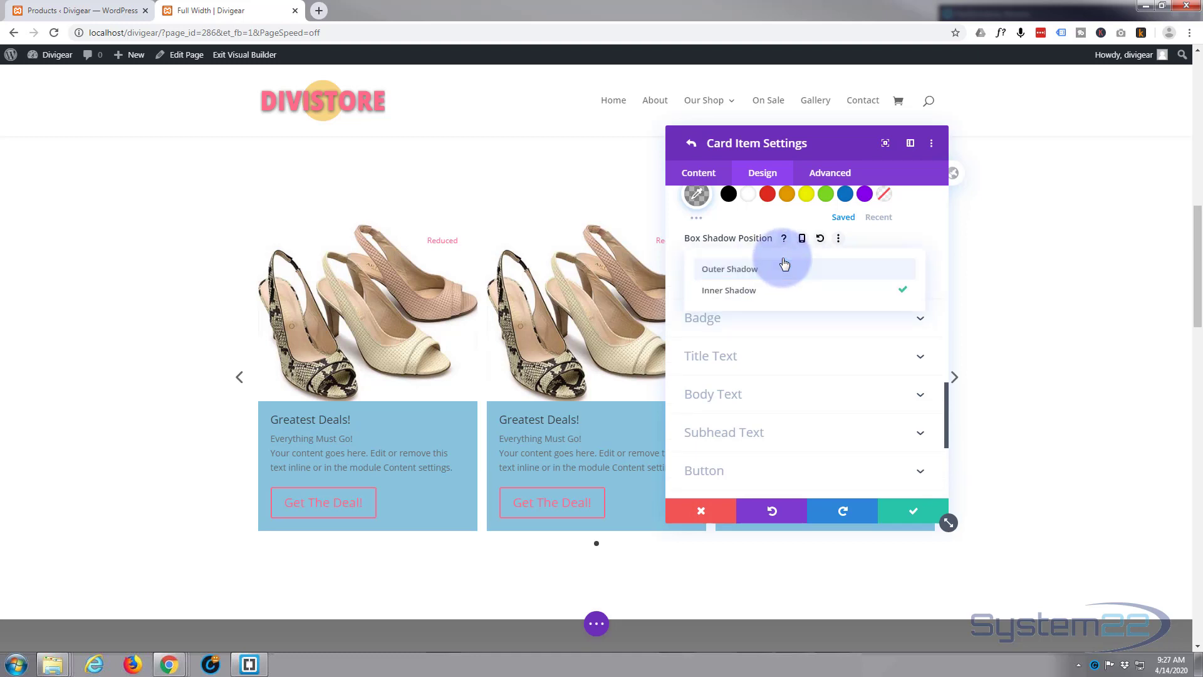
left_click(759, 290)
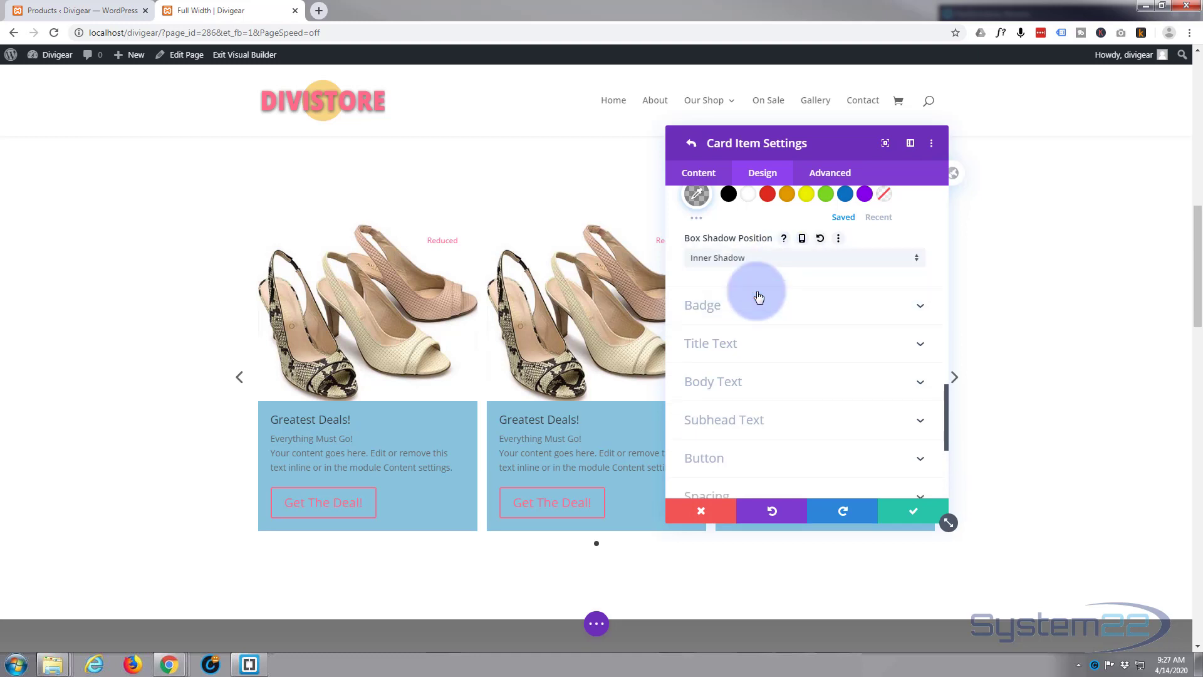
left_click(766, 262)
left_click(757, 268)
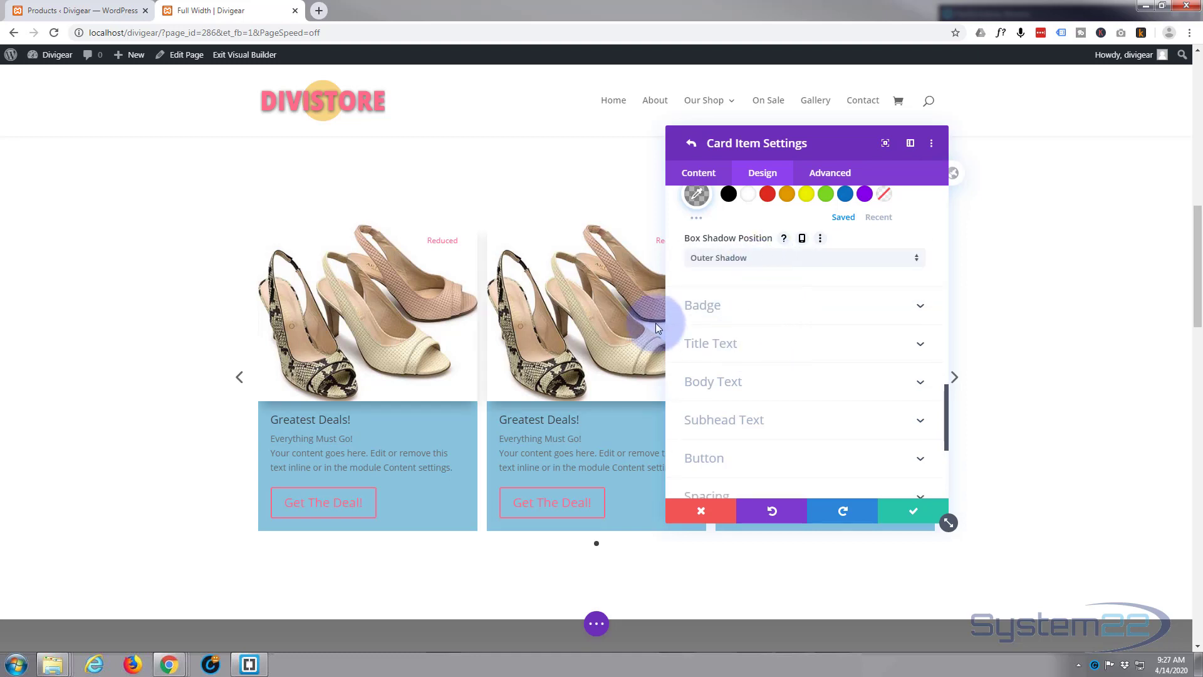
Keep the badge Position set to Top Right
left_click(782, 312)
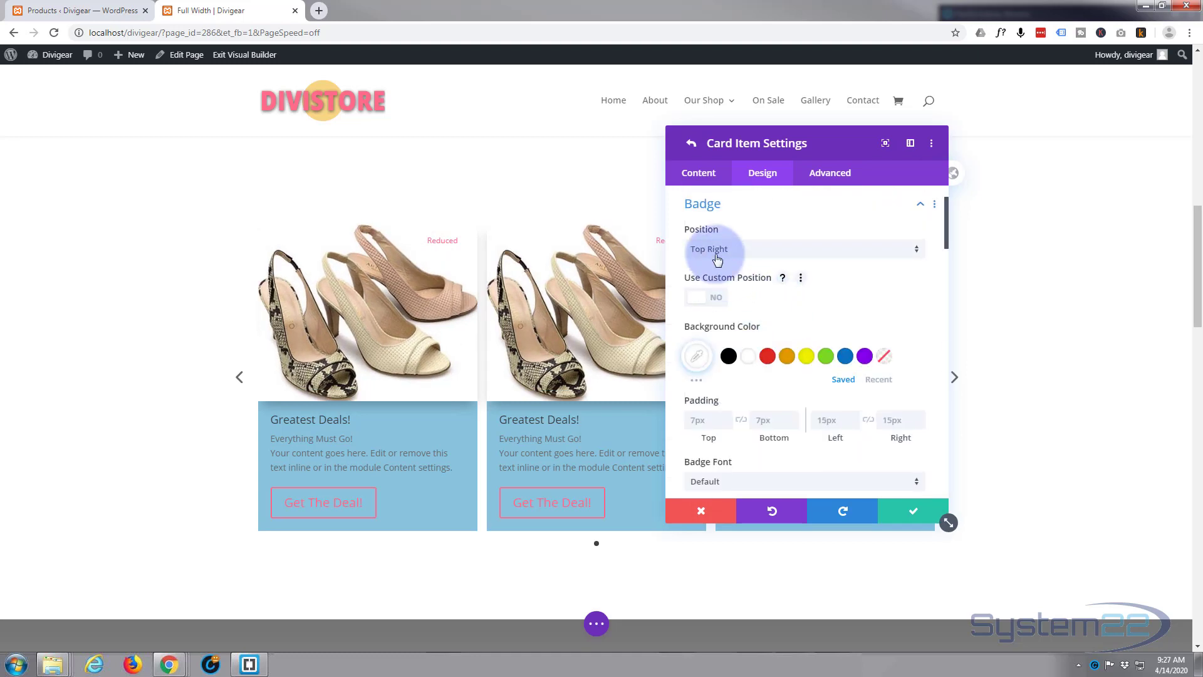
left_click(754, 251)
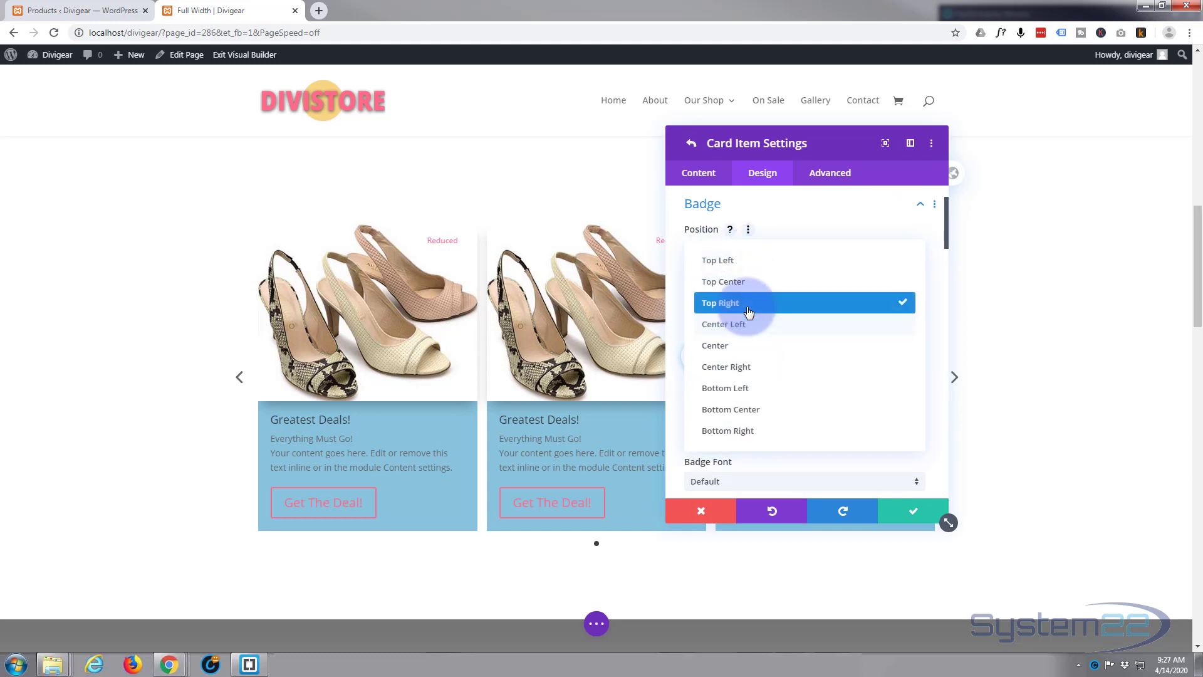
left_click(858, 234)
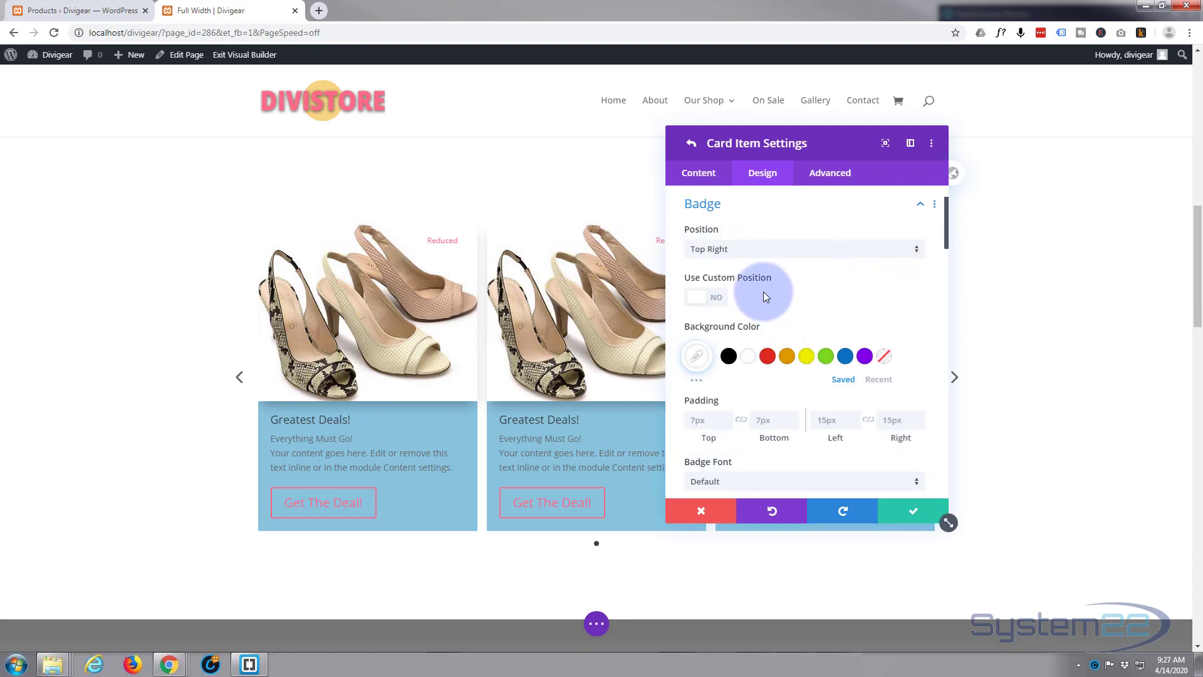
Open the badge background colour picker and select its #ffffff hex value
scroll(763, 291, "down", 2)
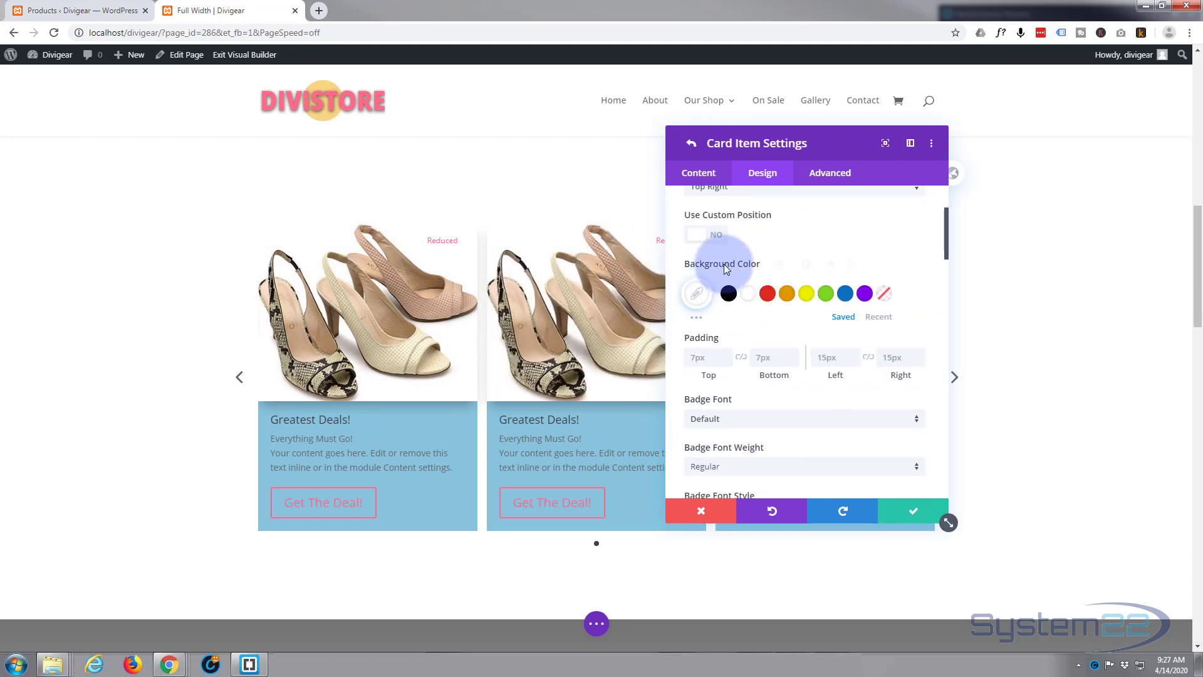
left_click(701, 295)
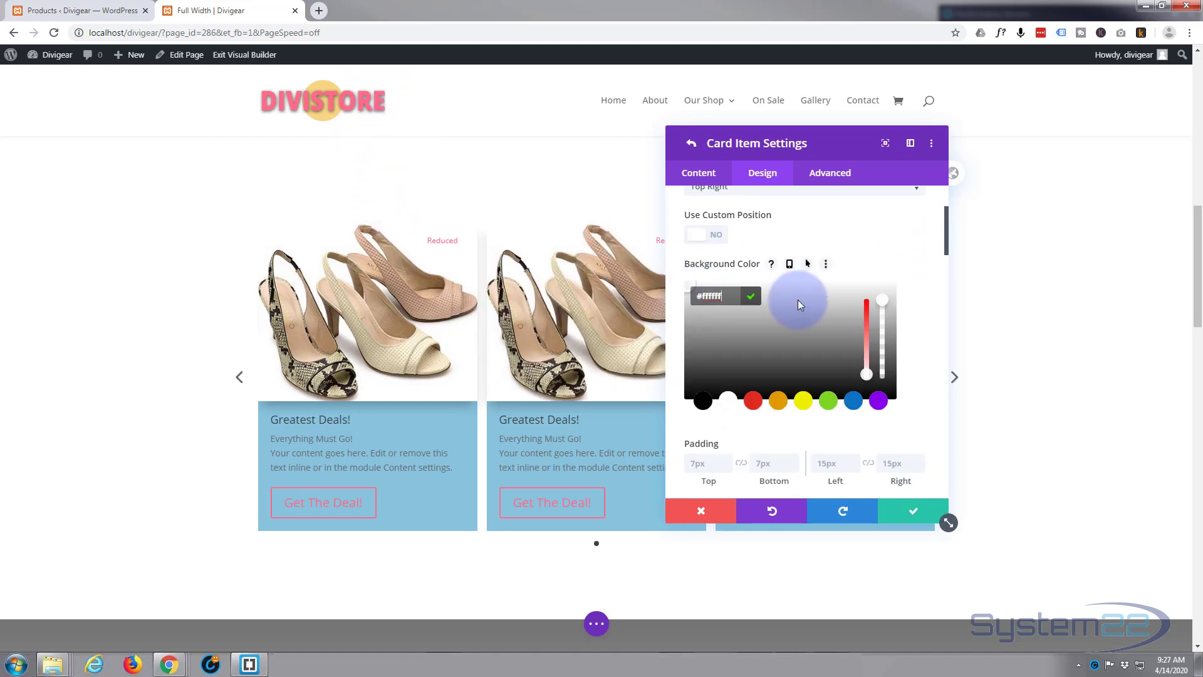
triple_click(725, 297)
scroll(1047, 420, "down", 3)
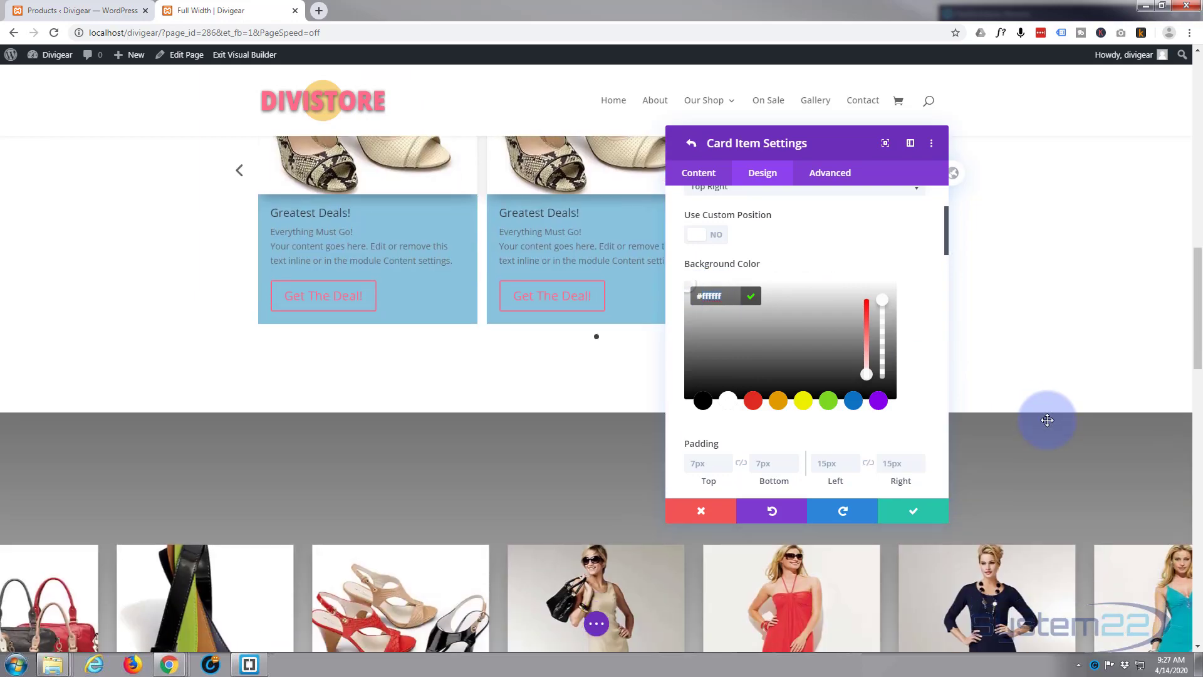
scroll(1047, 420, "down", 15)
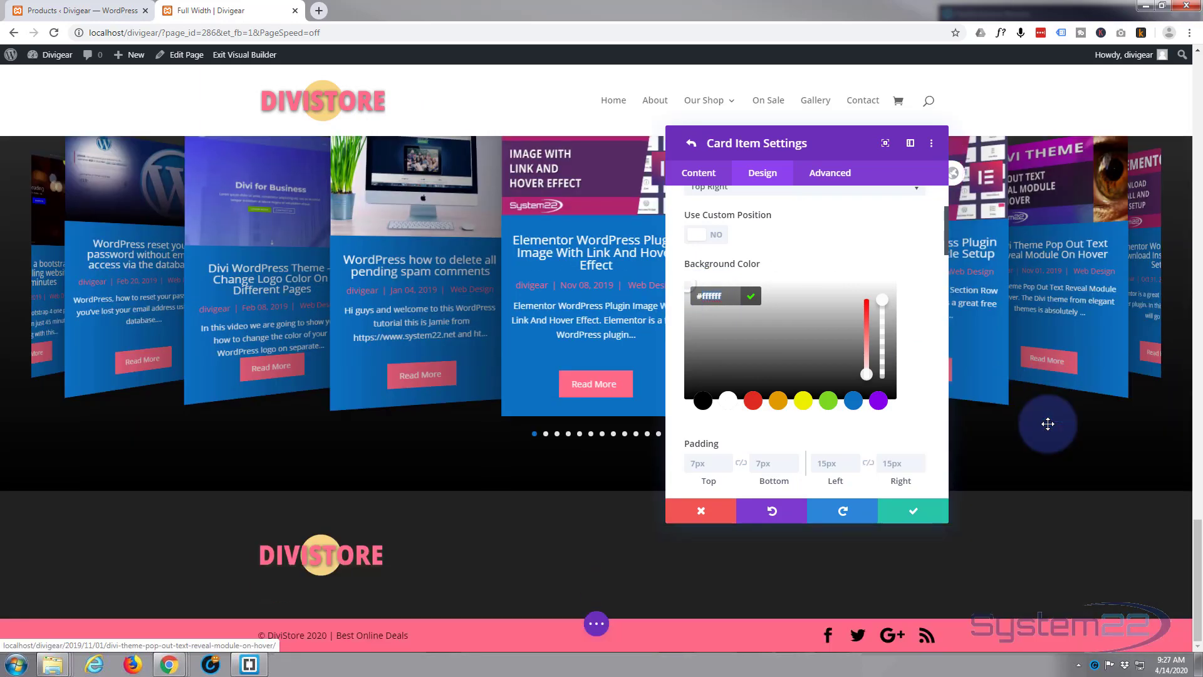
Inspect the footer in DevTools, copy its #ff6a88 background colour, then close the inspector
right_click(1103, 639)
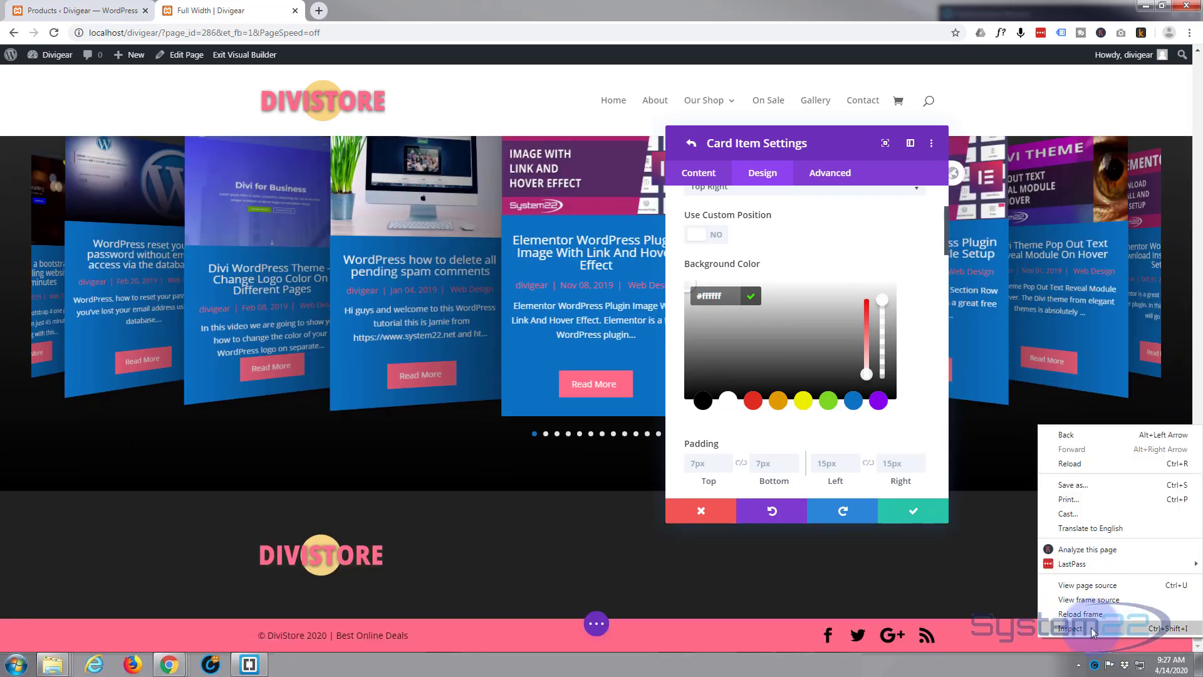
left_click(1091, 630)
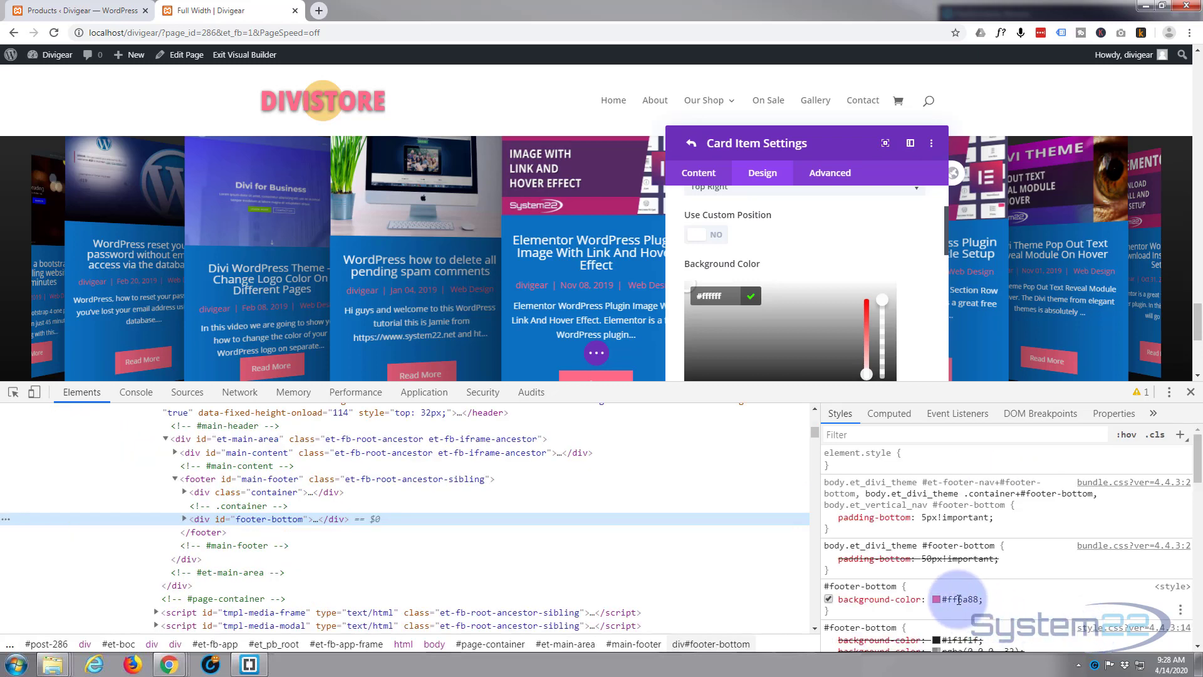
left_click(959, 600)
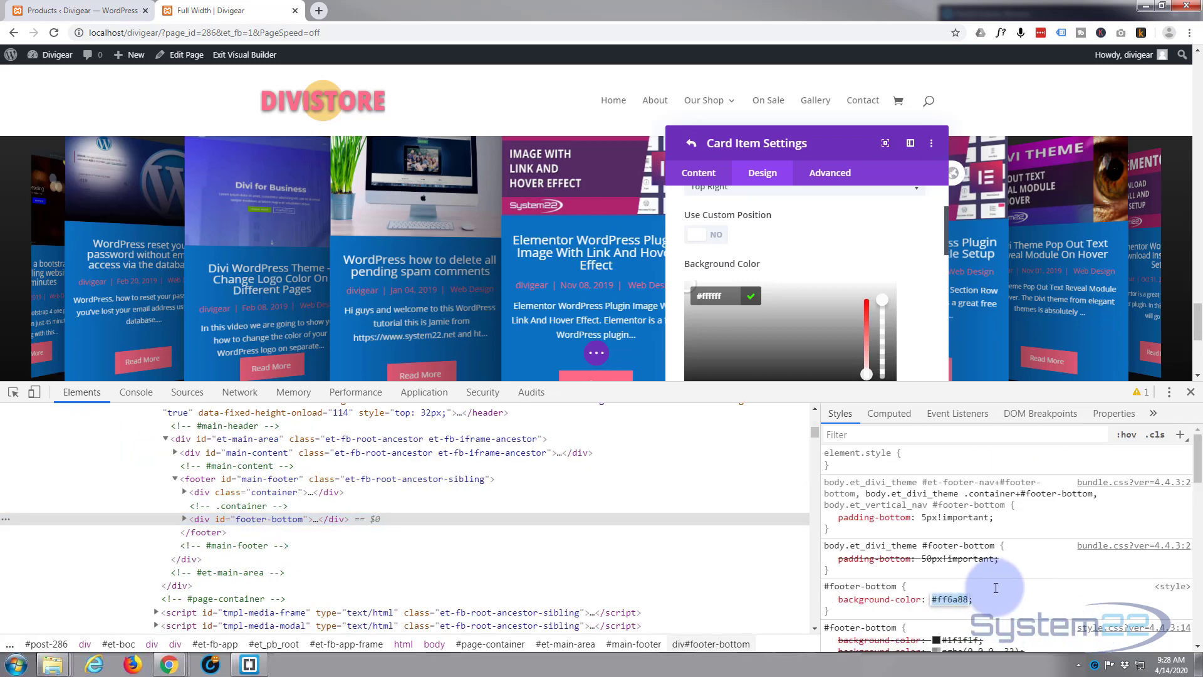
left_click(1190, 392)
Replace the badge background #ffffff with pasted #ff6a88 and save the card item
scroll(987, 300, "up", 4)
scroll(987, 300, "up", 3)
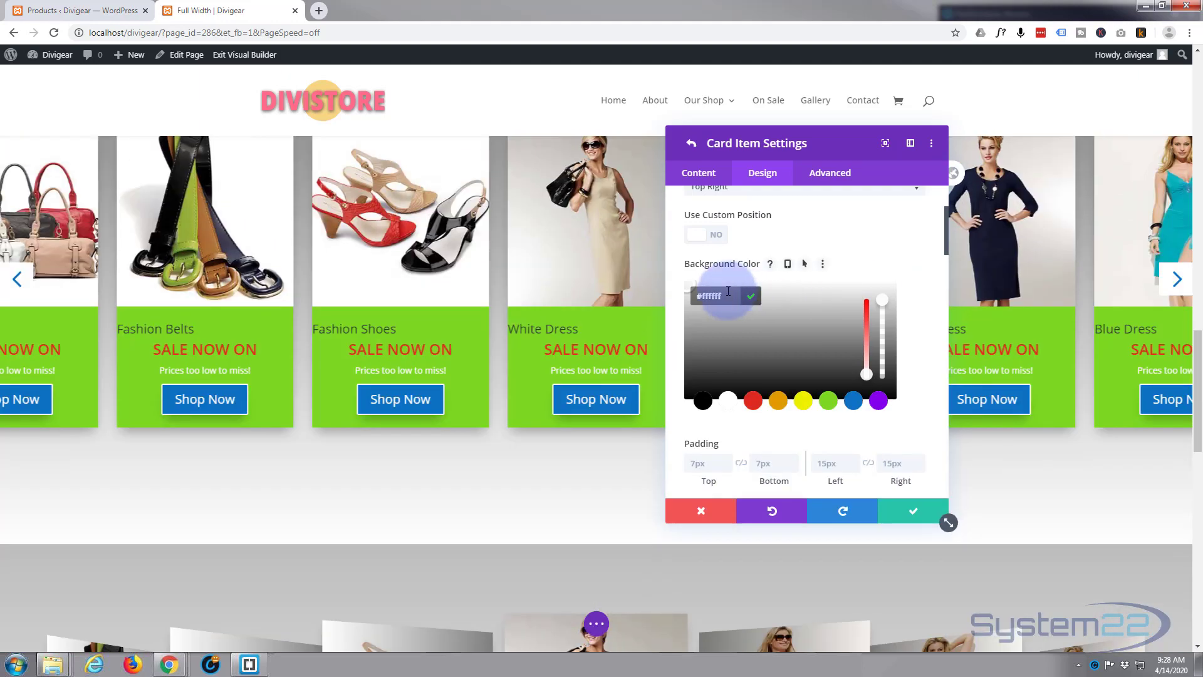
left_click(722, 295)
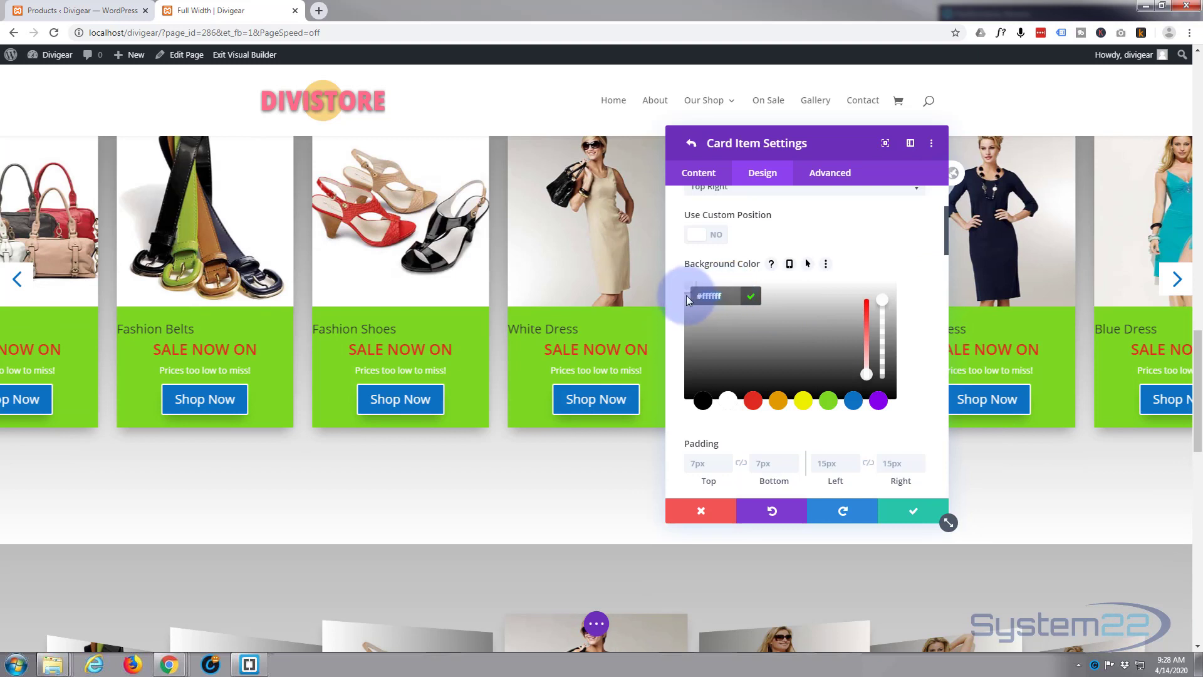
type("#ff6a88")
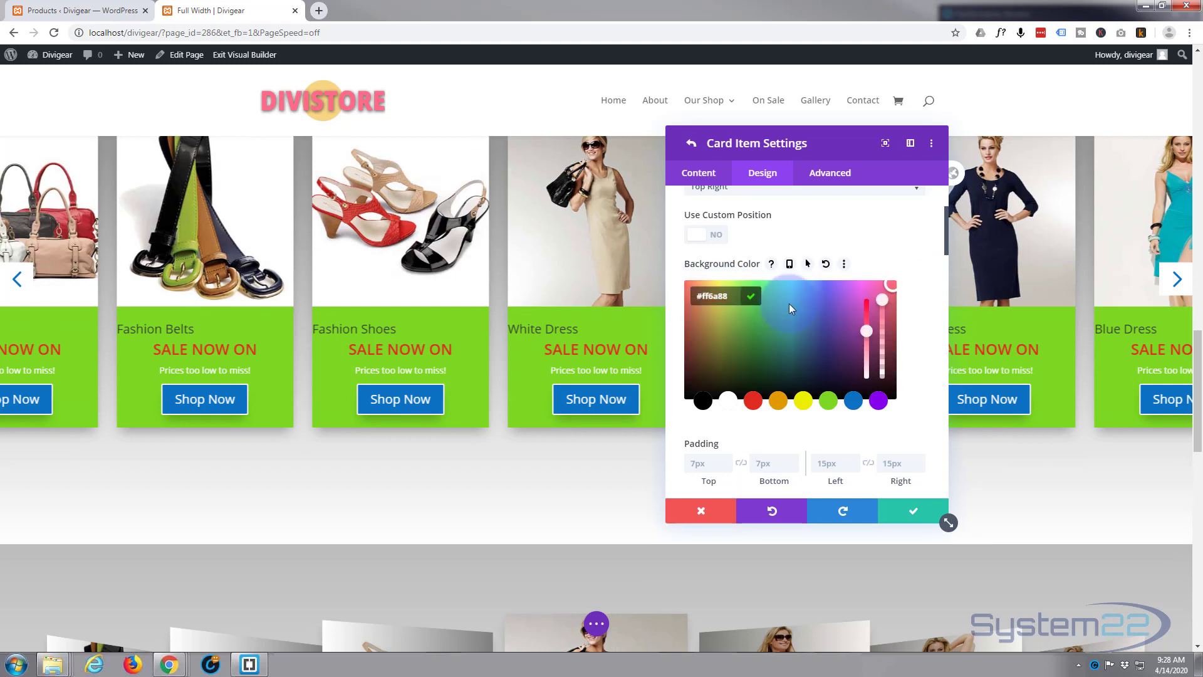
left_click(929, 519)
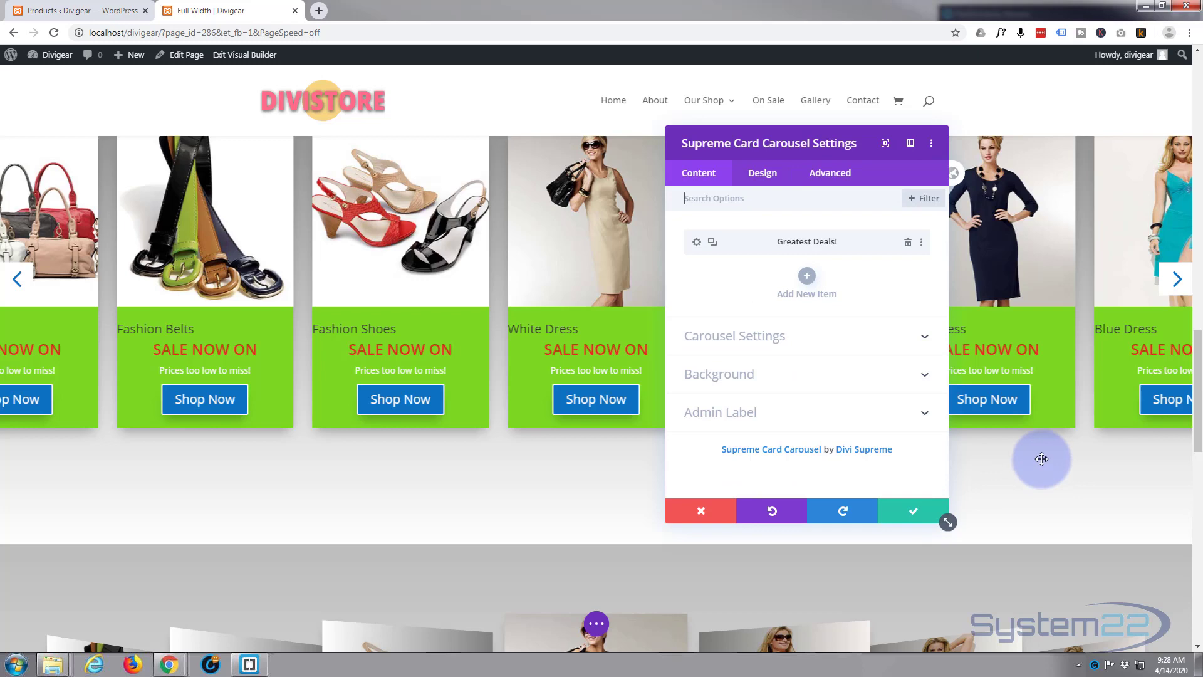
scroll(1042, 459, "up", 7)
scroll(1043, 457, "up", 3)
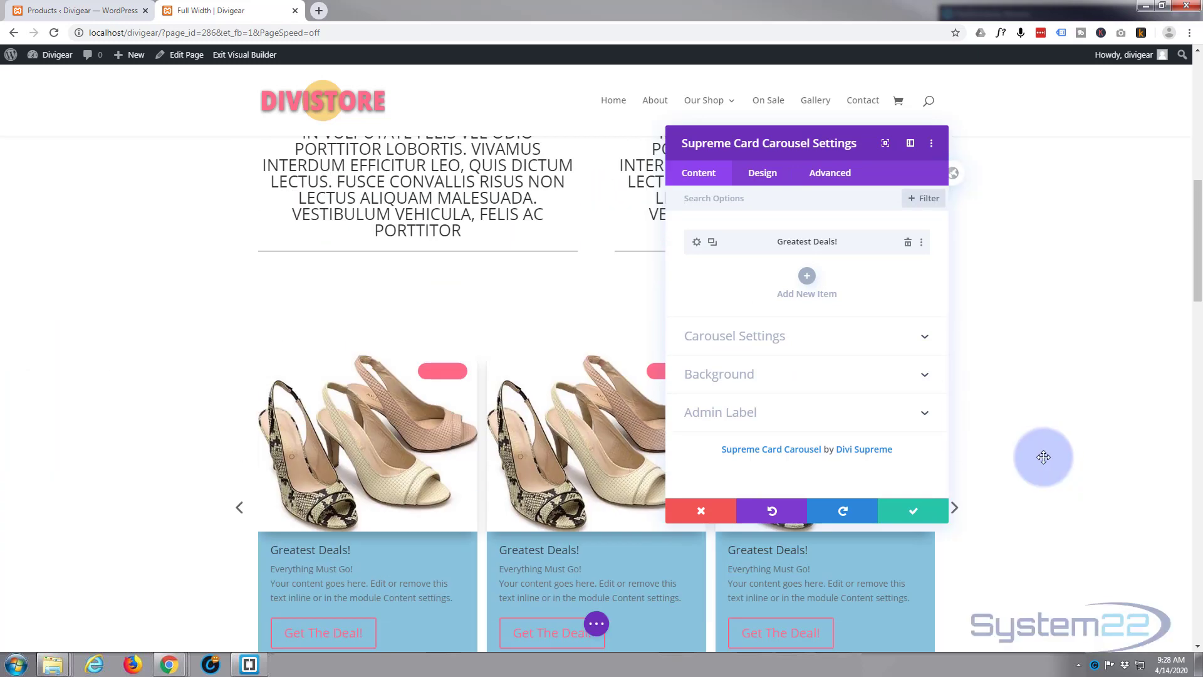
scroll(1044, 457, "down", 2)
scroll(1043, 457, "up", 1)
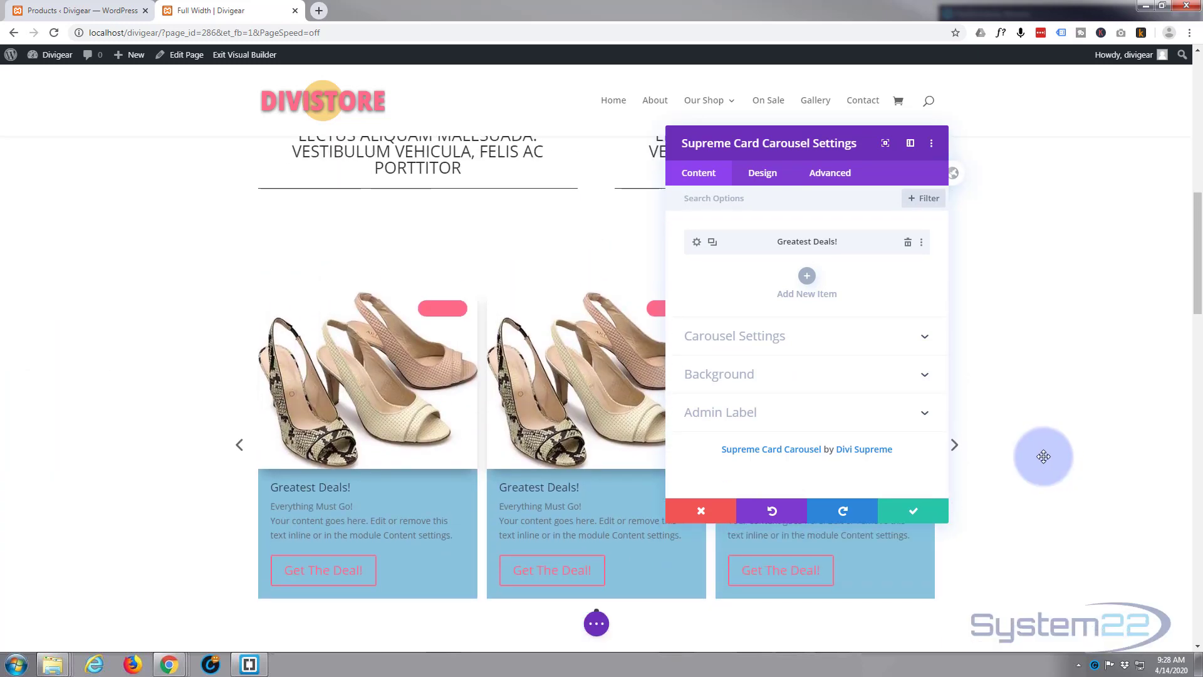
Set the Greatest Deals! badge's linked top and bottom padding to 10px
left_click(698, 244)
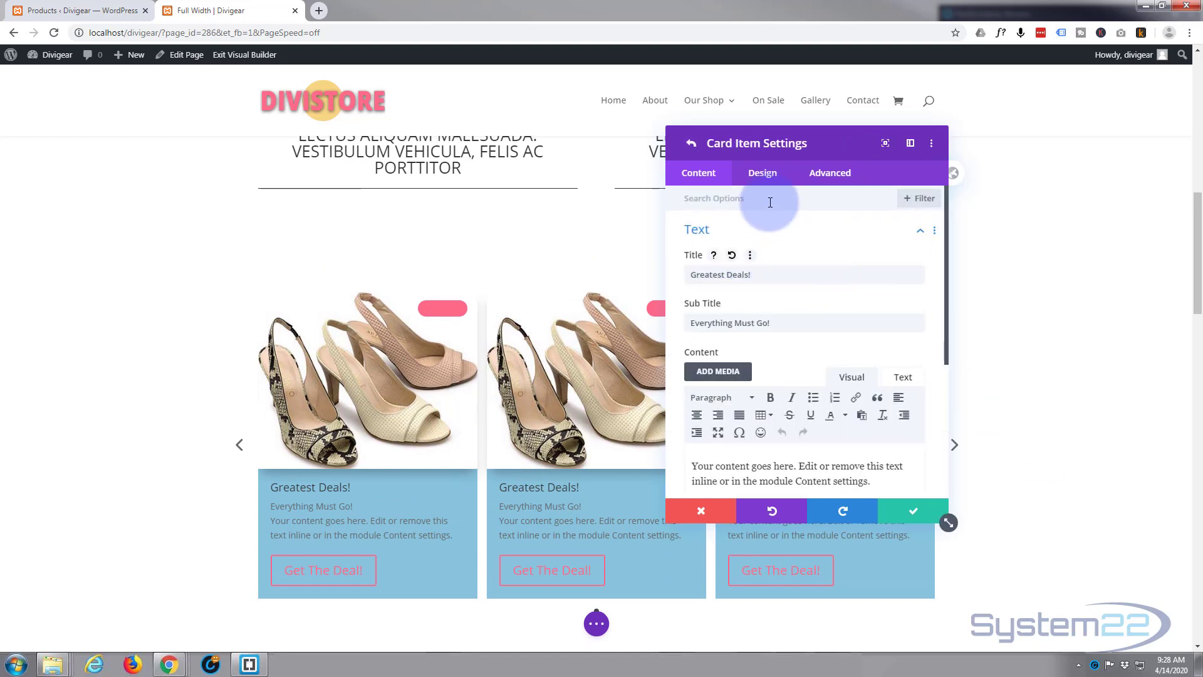
left_click(765, 176)
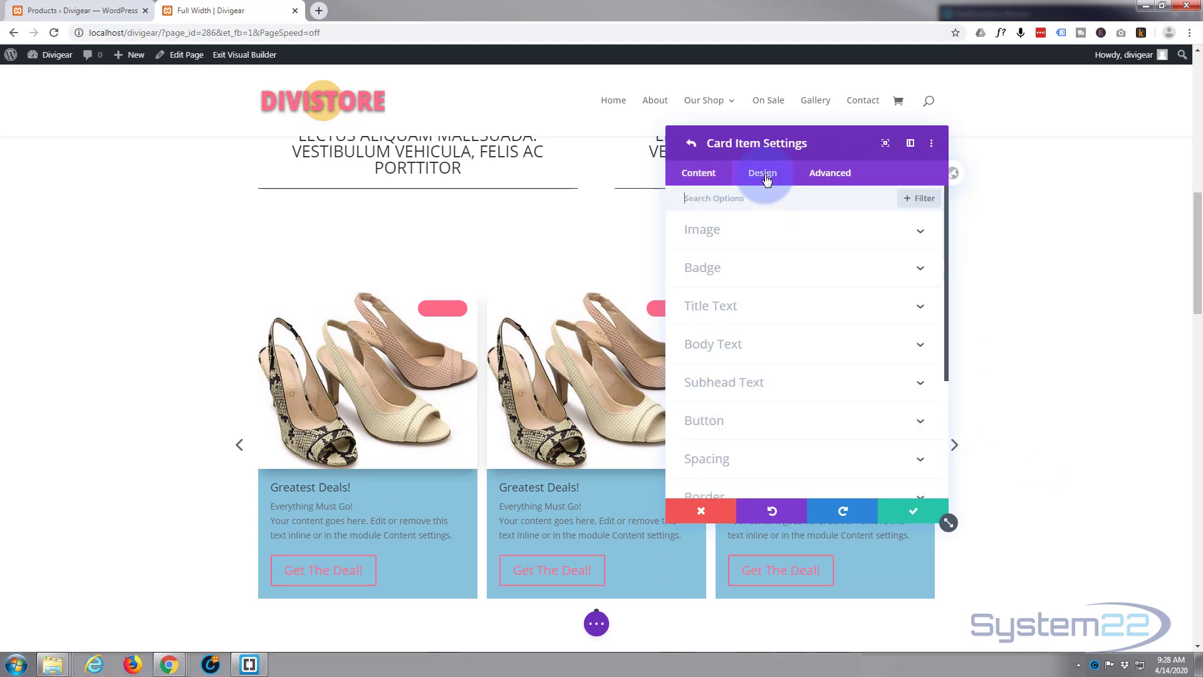
left_click(787, 268)
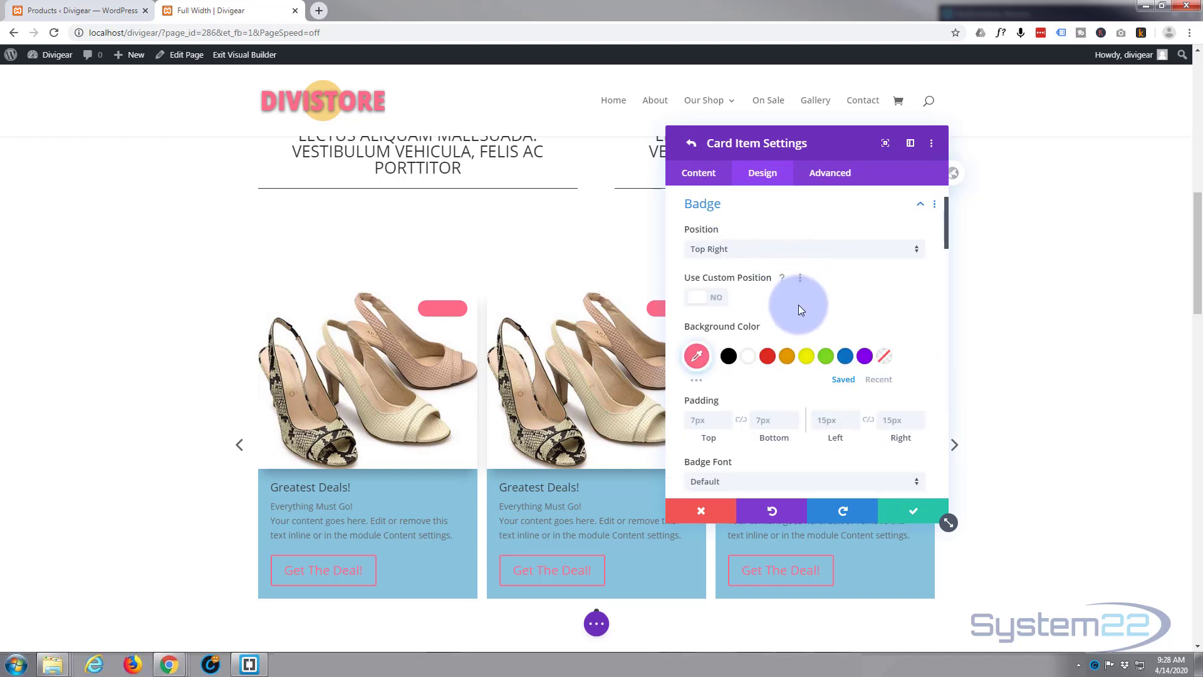
scroll(798, 304, "down", 3)
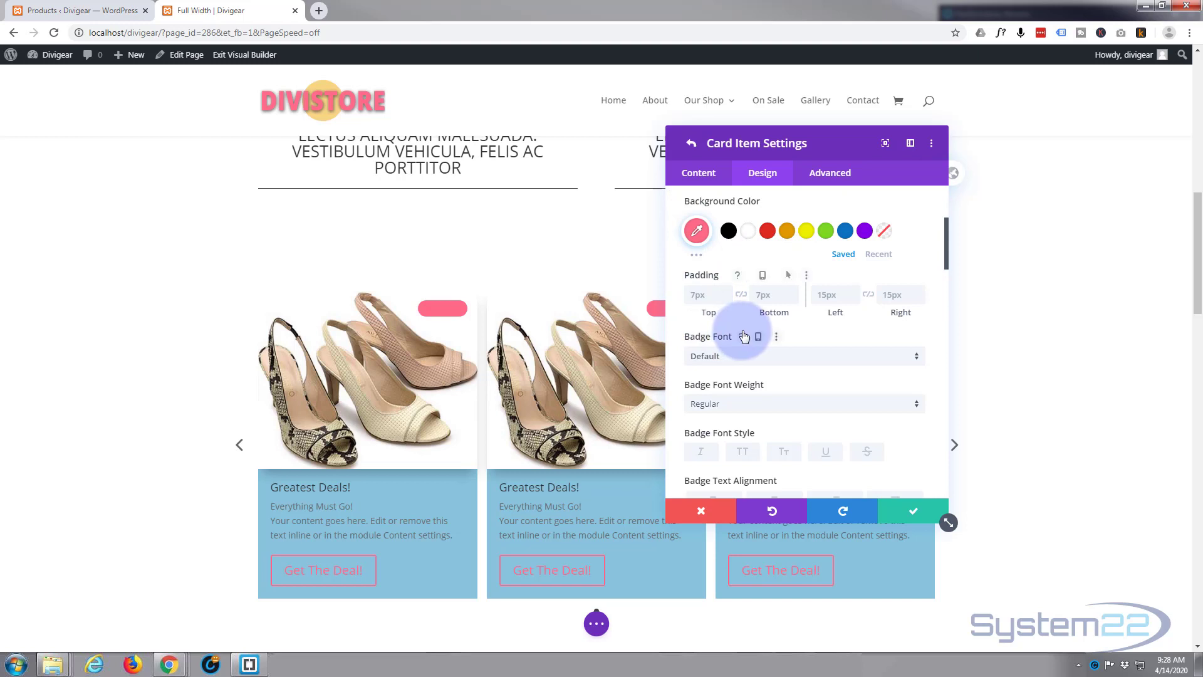
scroll(744, 337, "down", 5)
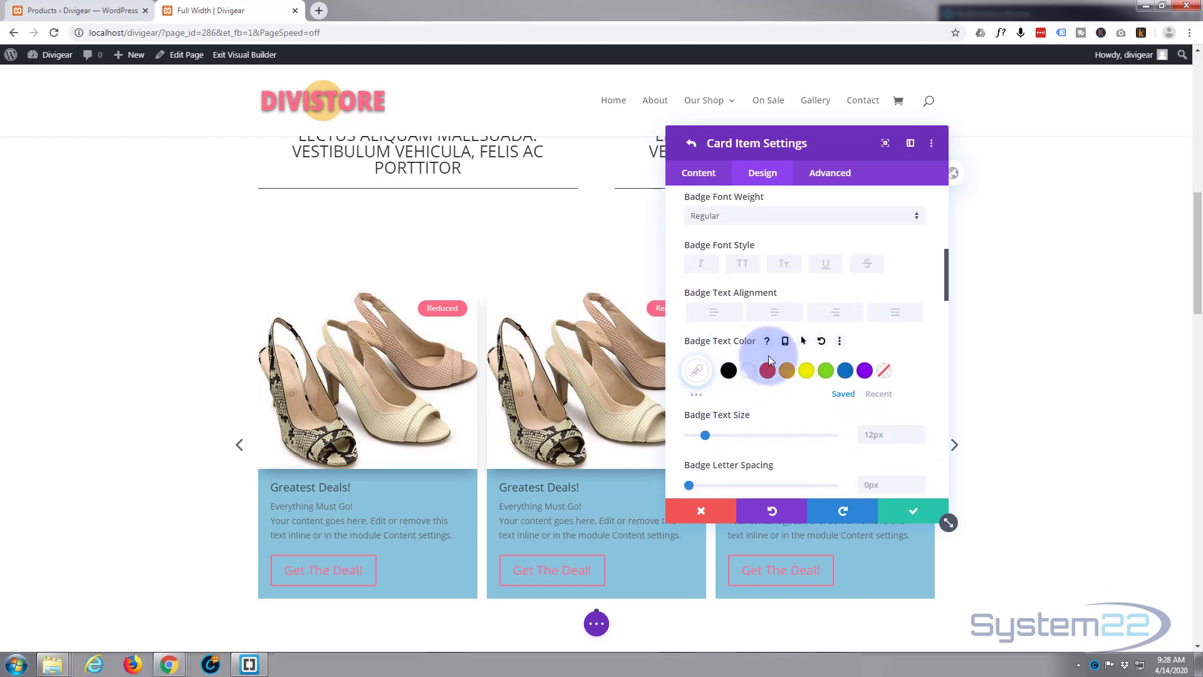
scroll(760, 355, "up", 5)
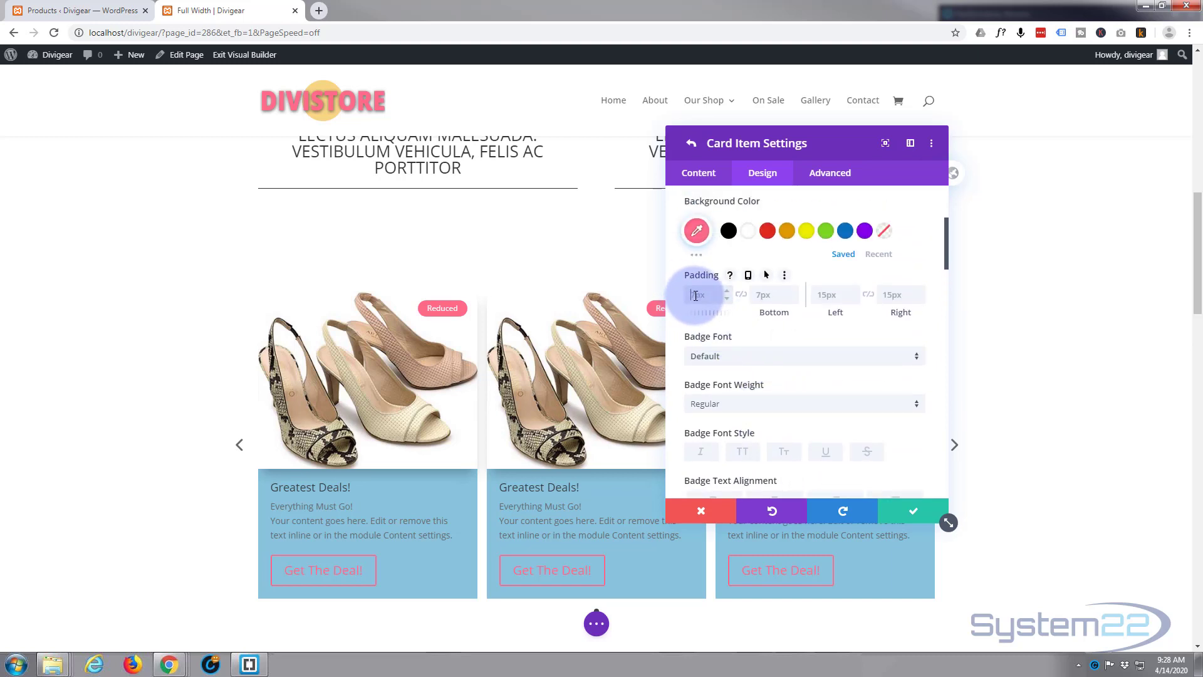
left_click(695, 296)
type("10px")
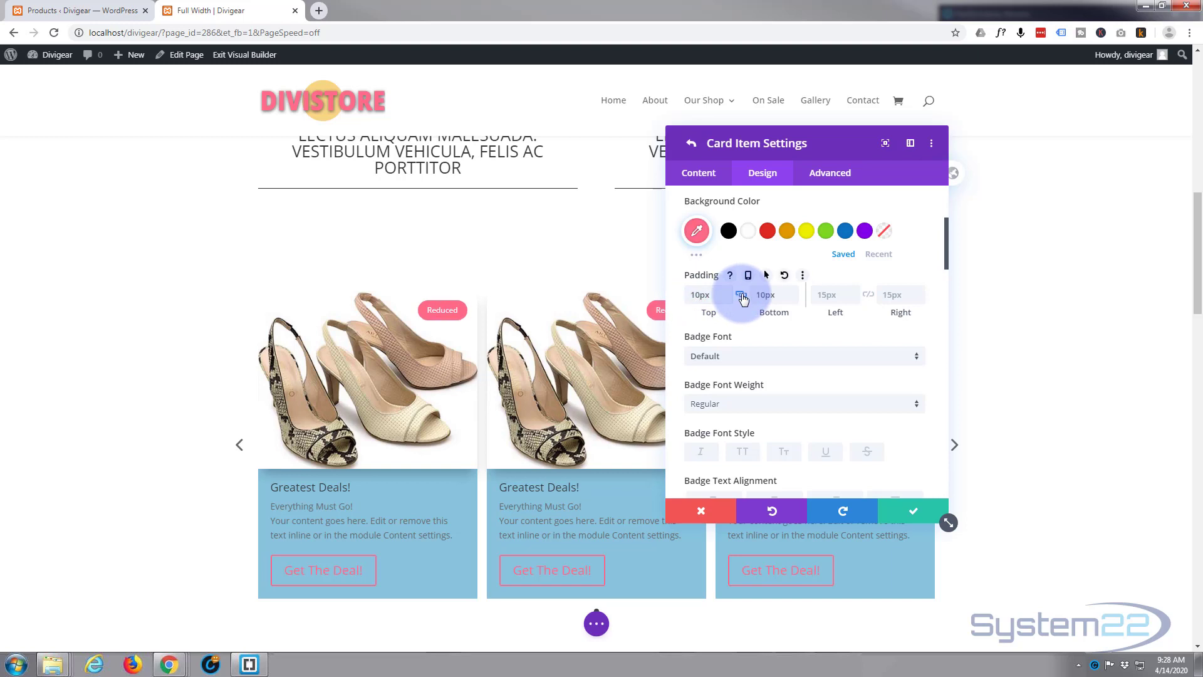
scroll(780, 345, "down", 3)
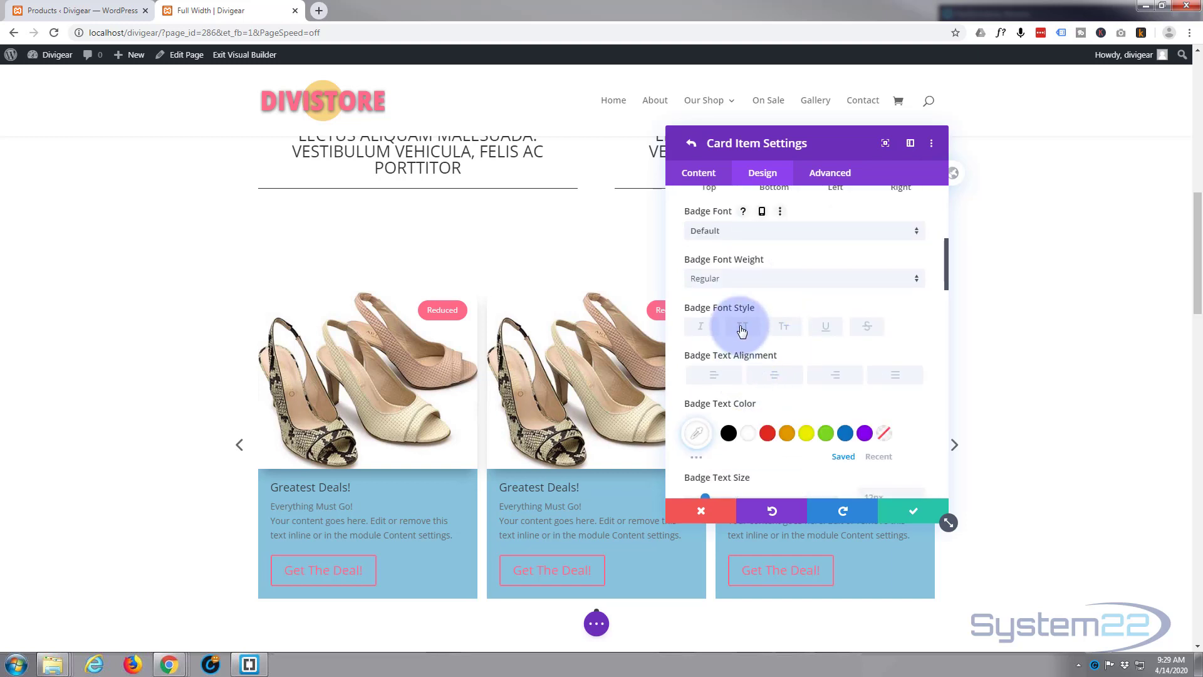
Make the badge text uppercase with the second text shadow and fourth box shadow presets
left_click(742, 330)
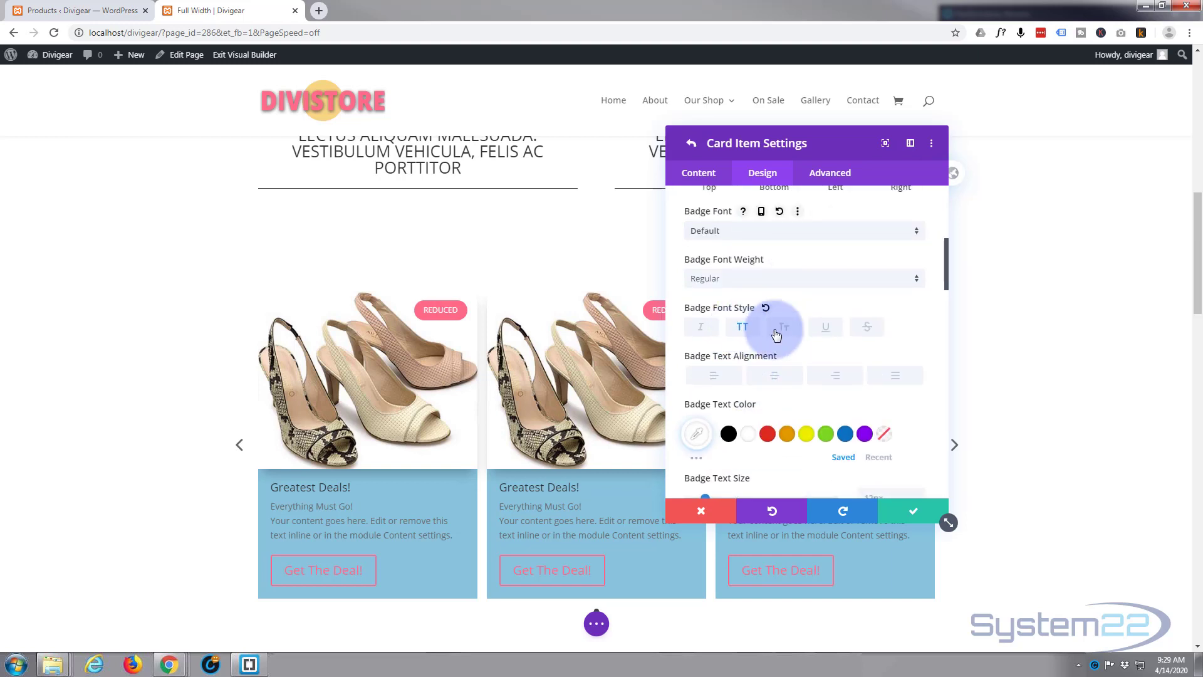
scroll(789, 338, "down", 4)
scroll(791, 339, "down", 2)
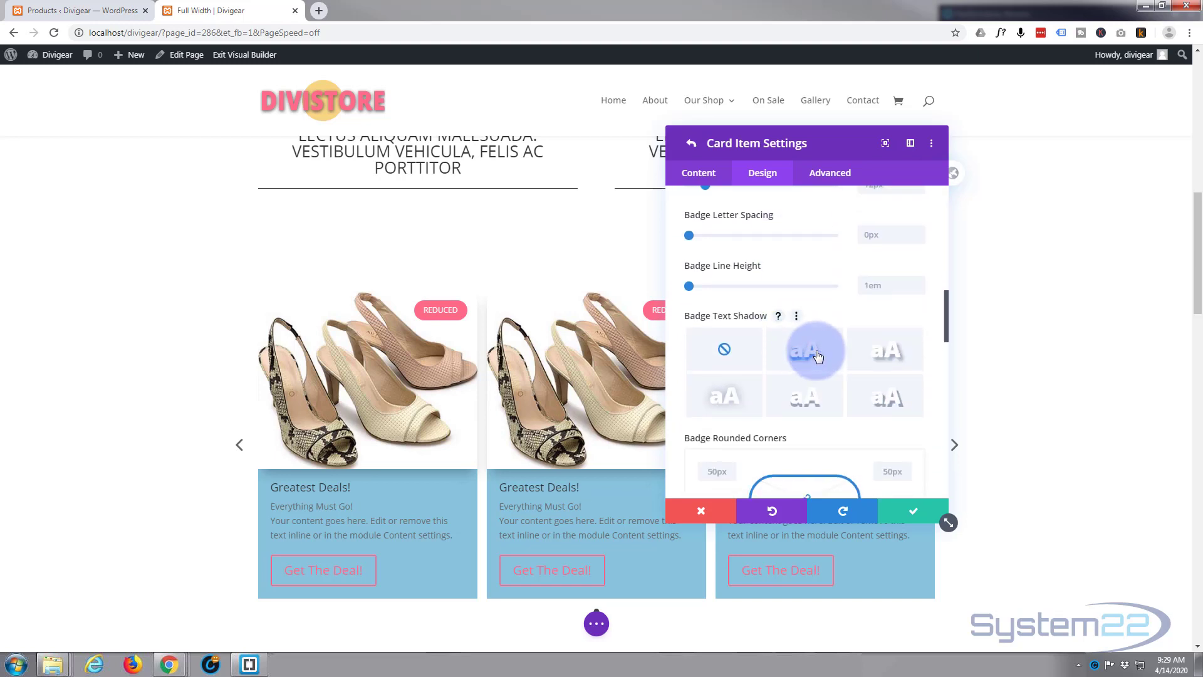
left_click(818, 356)
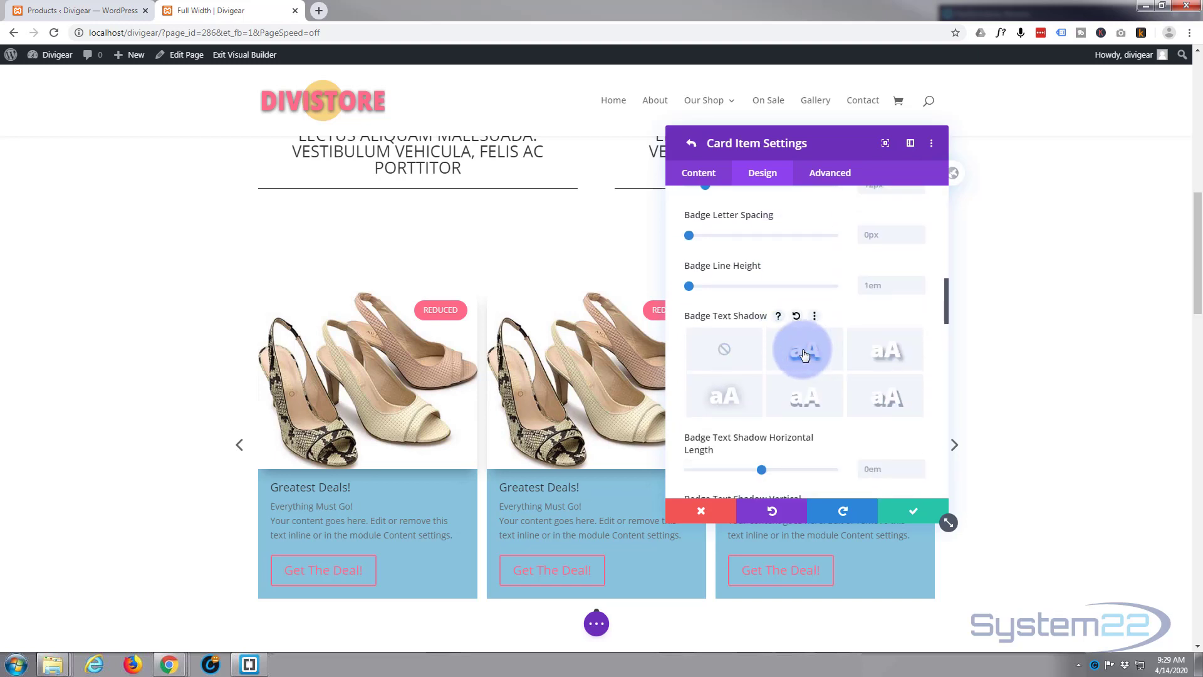
scroll(808, 351, "down", 4)
scroll(804, 354, "down", 6)
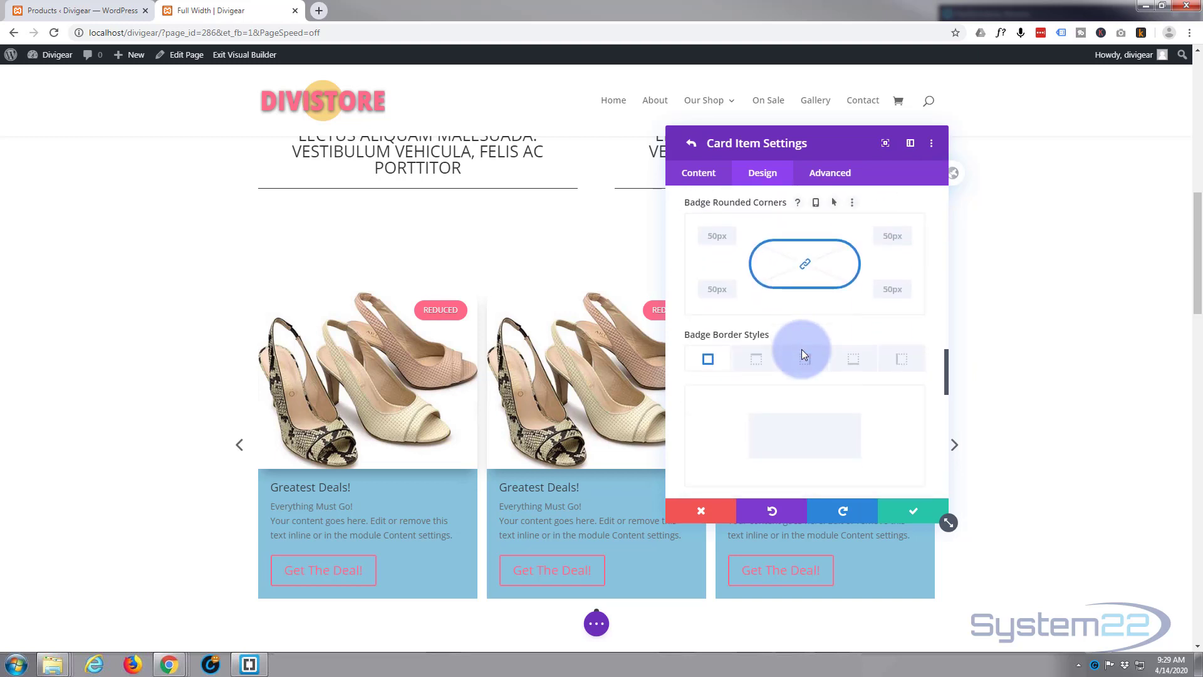
scroll(804, 354, "down", 1)
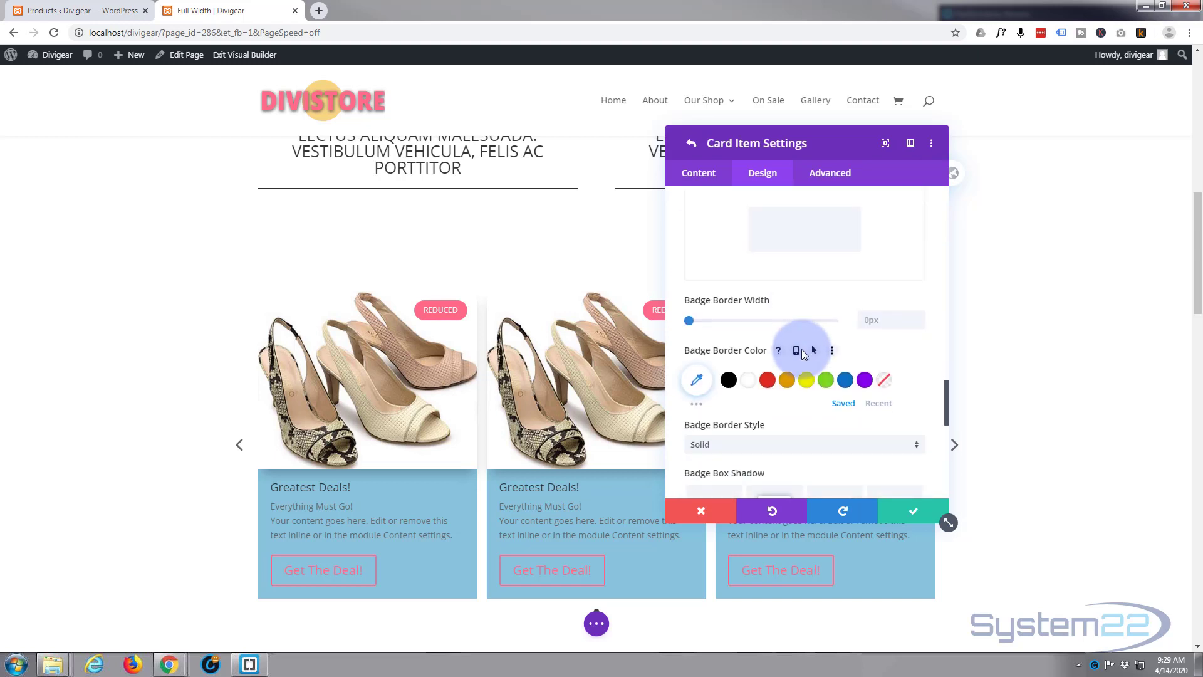
scroll(803, 349, "down", 4)
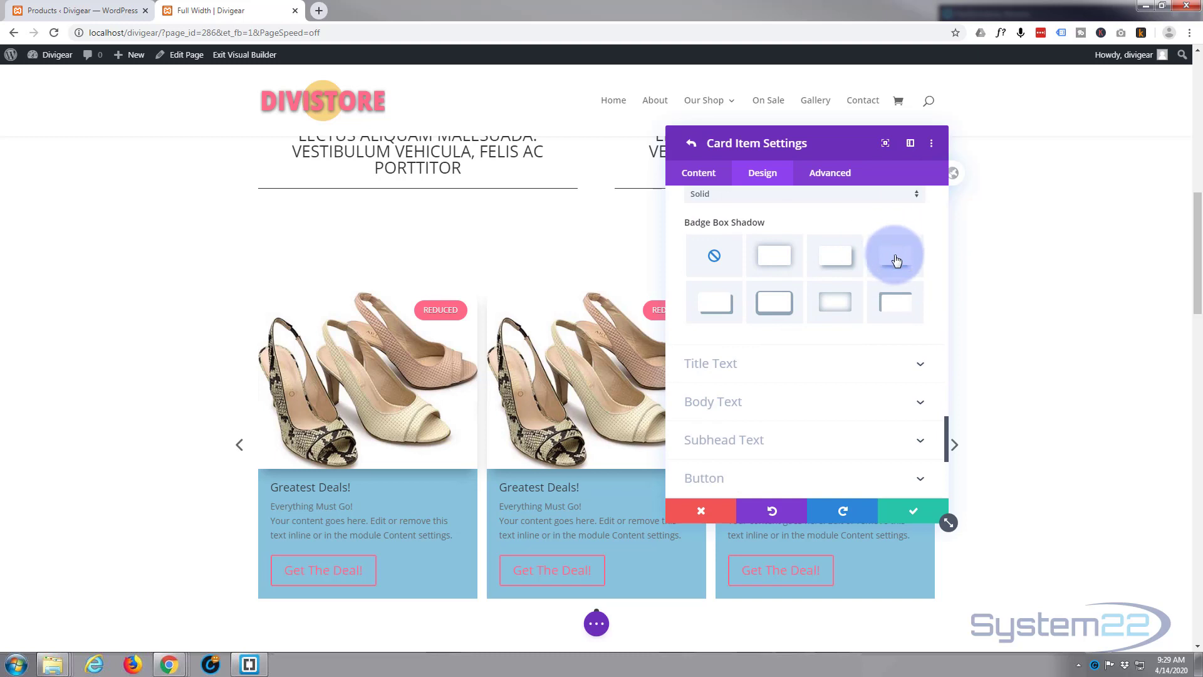
left_click(896, 260)
Link all four badge corners and set the rounded corners to 0px
scroll(809, 304, "up", 3)
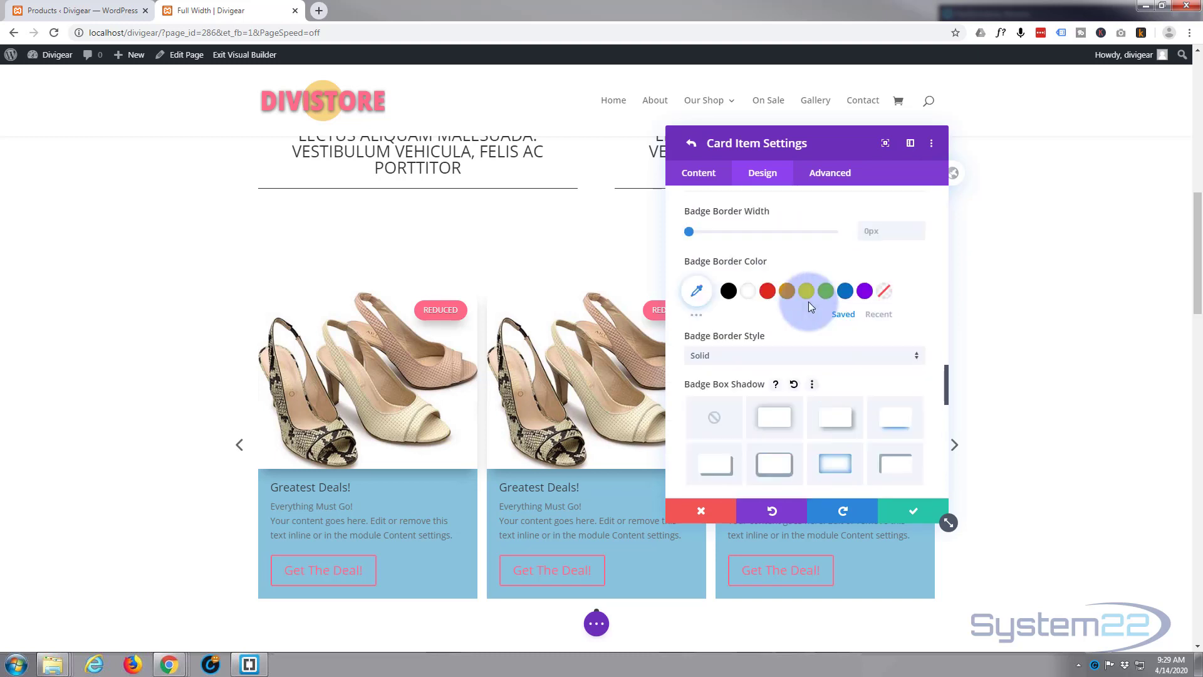
scroll(809, 304, "up", 5)
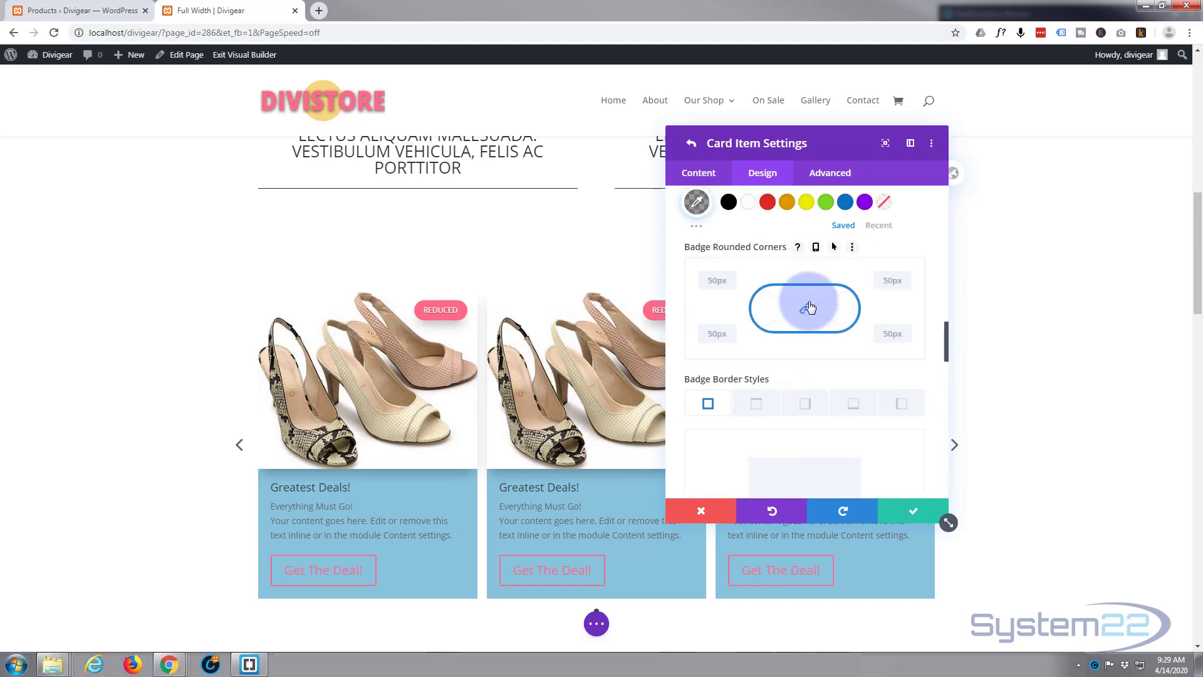
left_click(807, 307)
left_click(718, 279)
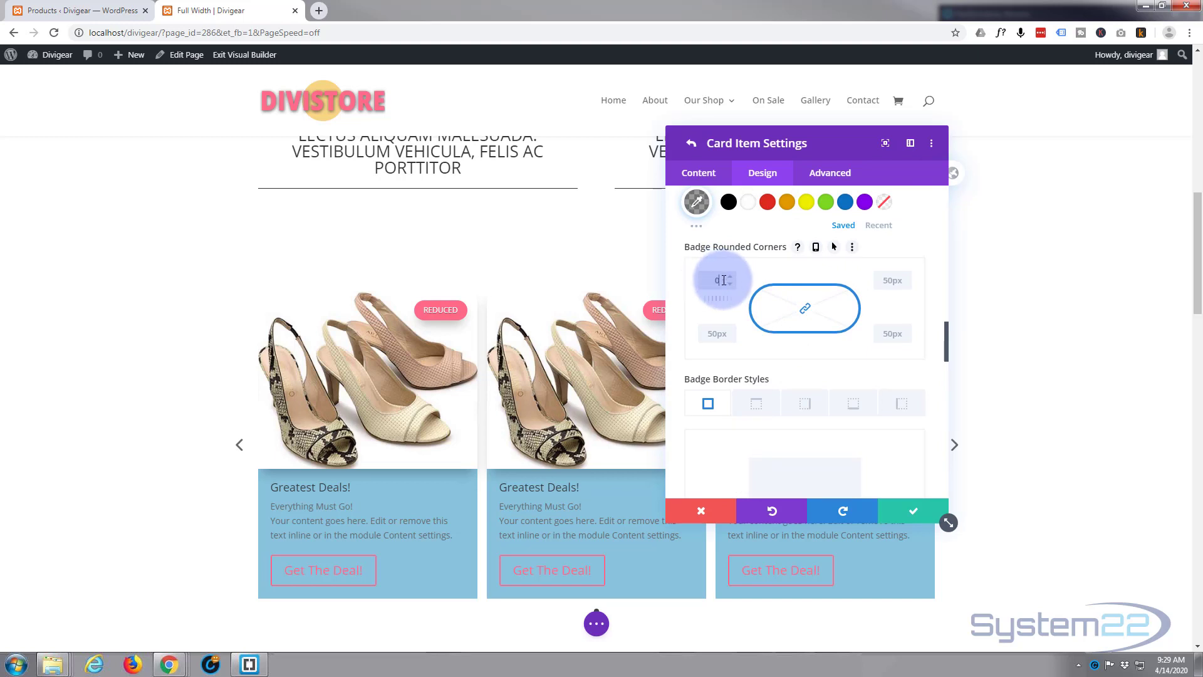
type("0px")
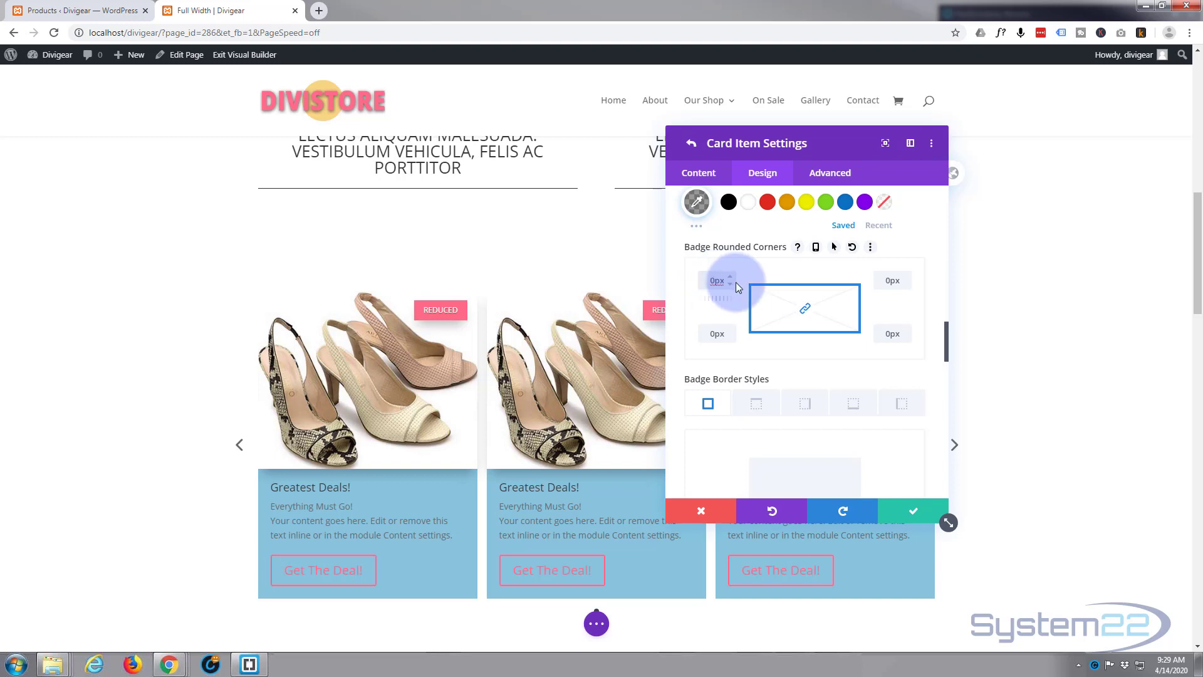
scroll(704, 288, "down", 4)
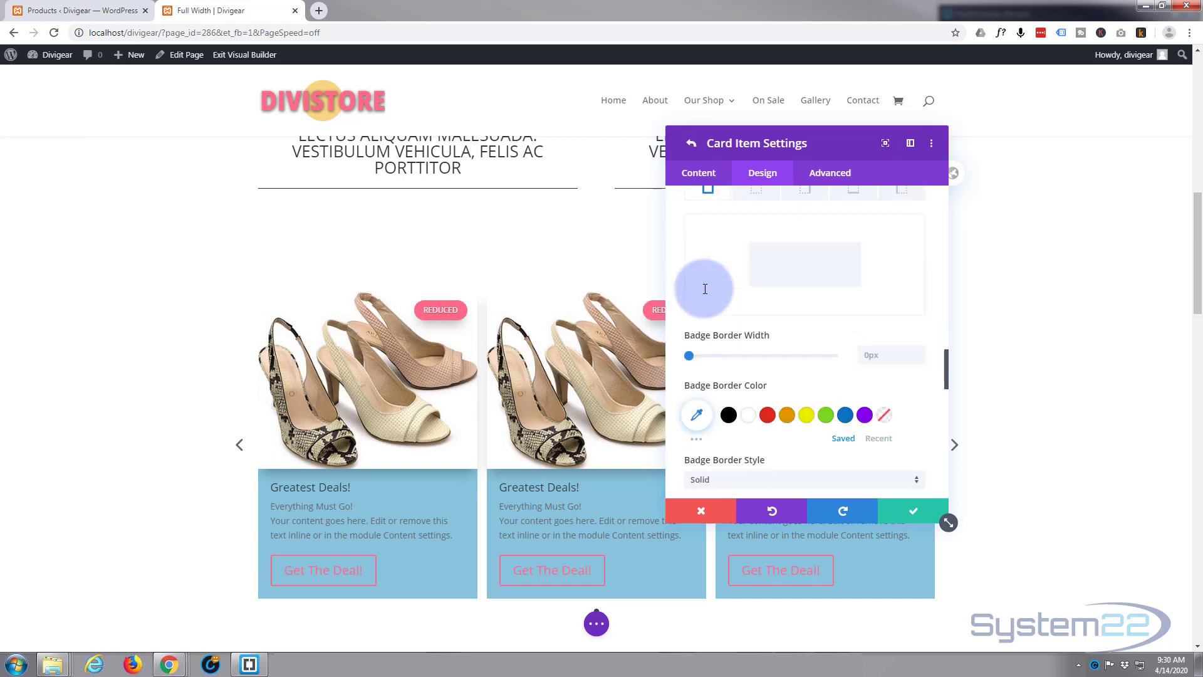
scroll(705, 288, "down", 7)
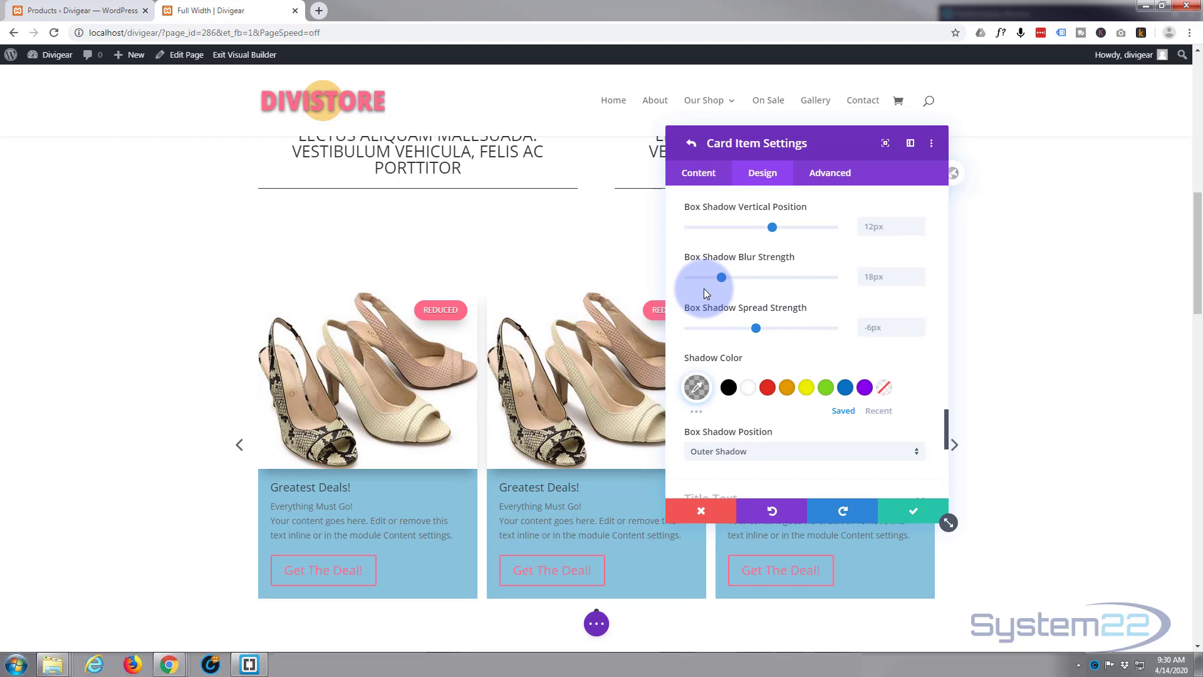
scroll(705, 288, "down", 3)
Keep the default title font, set its weight to Semi Bold and colour to black (#000000)
scroll(705, 291, "down", 2)
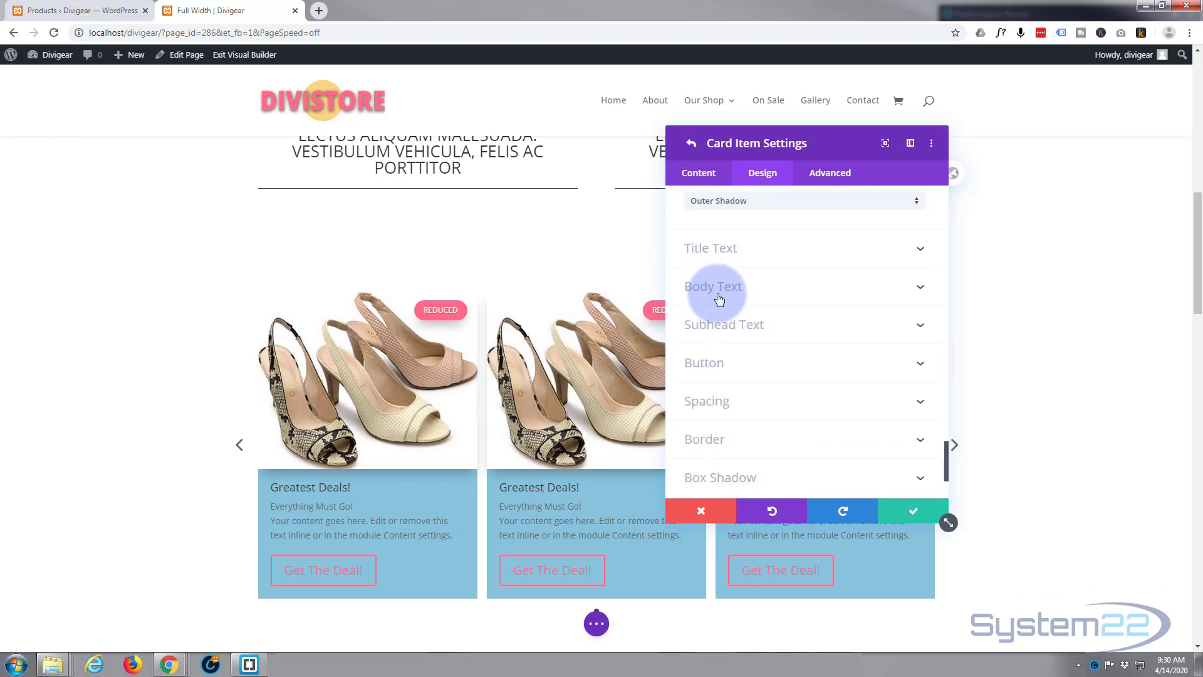
left_click(774, 253)
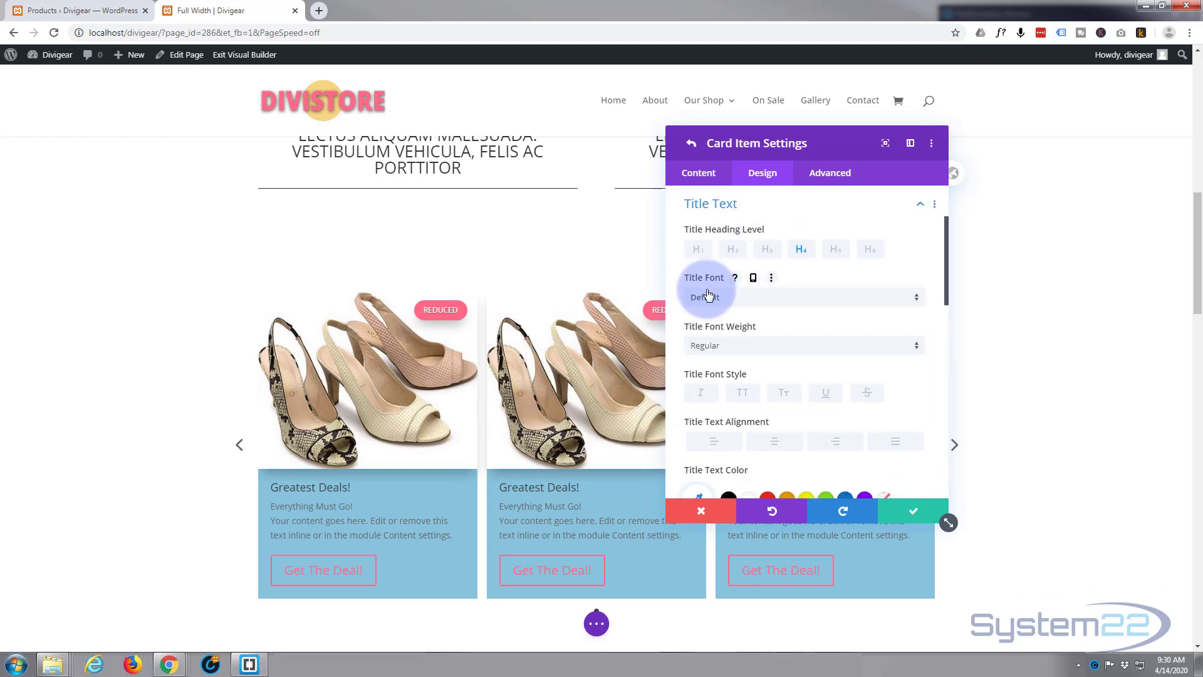
left_click(735, 298)
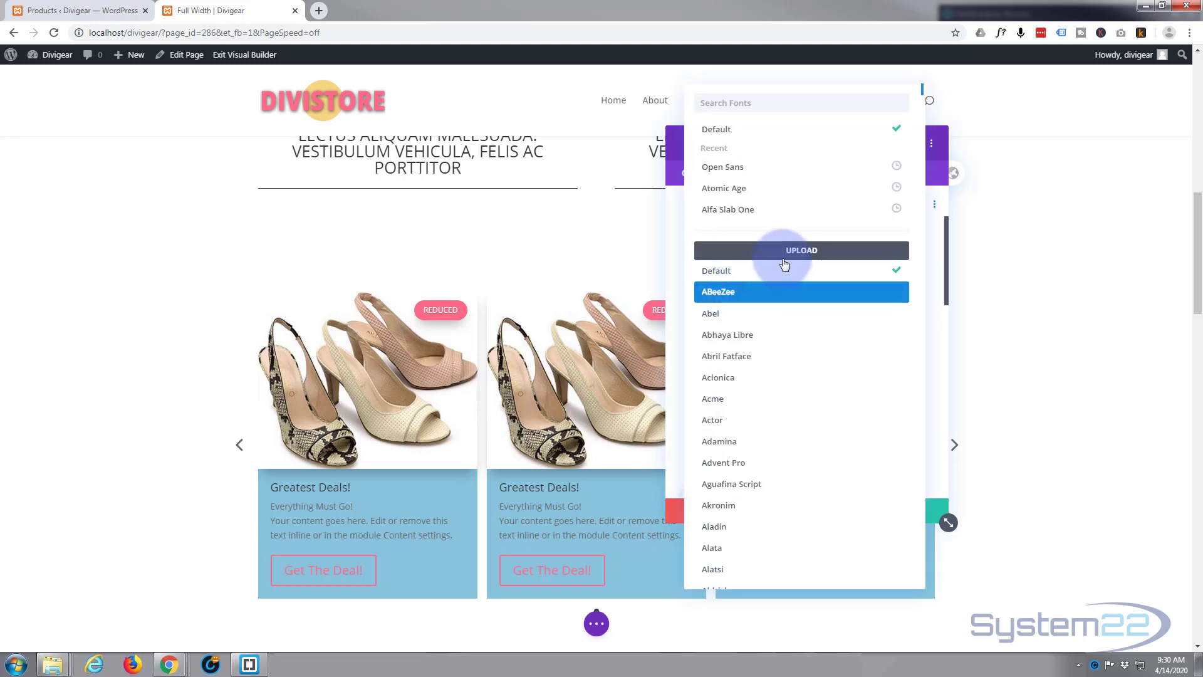
left_click(929, 207)
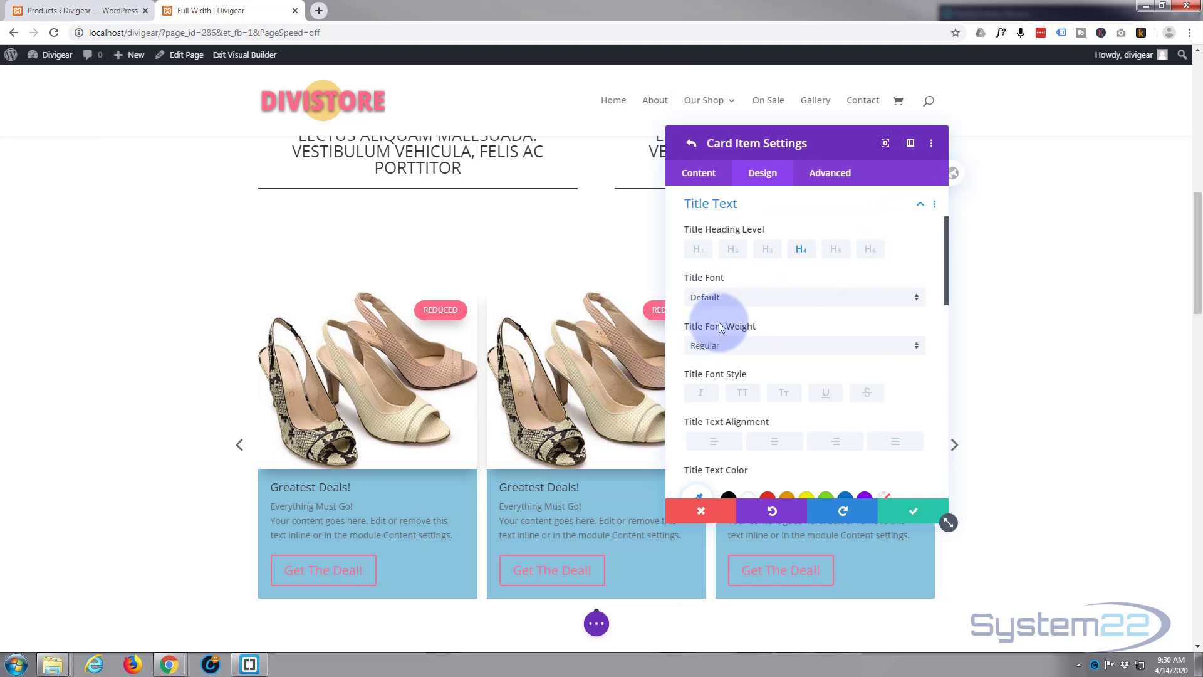
left_click(731, 345)
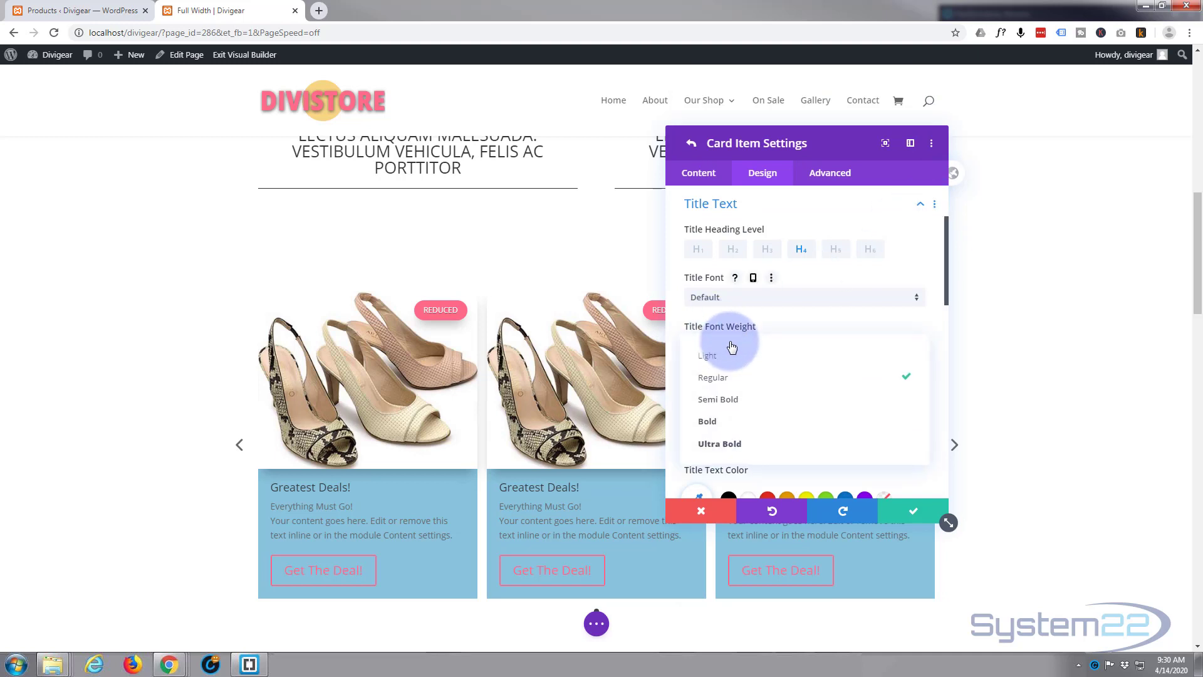
left_click(740, 400)
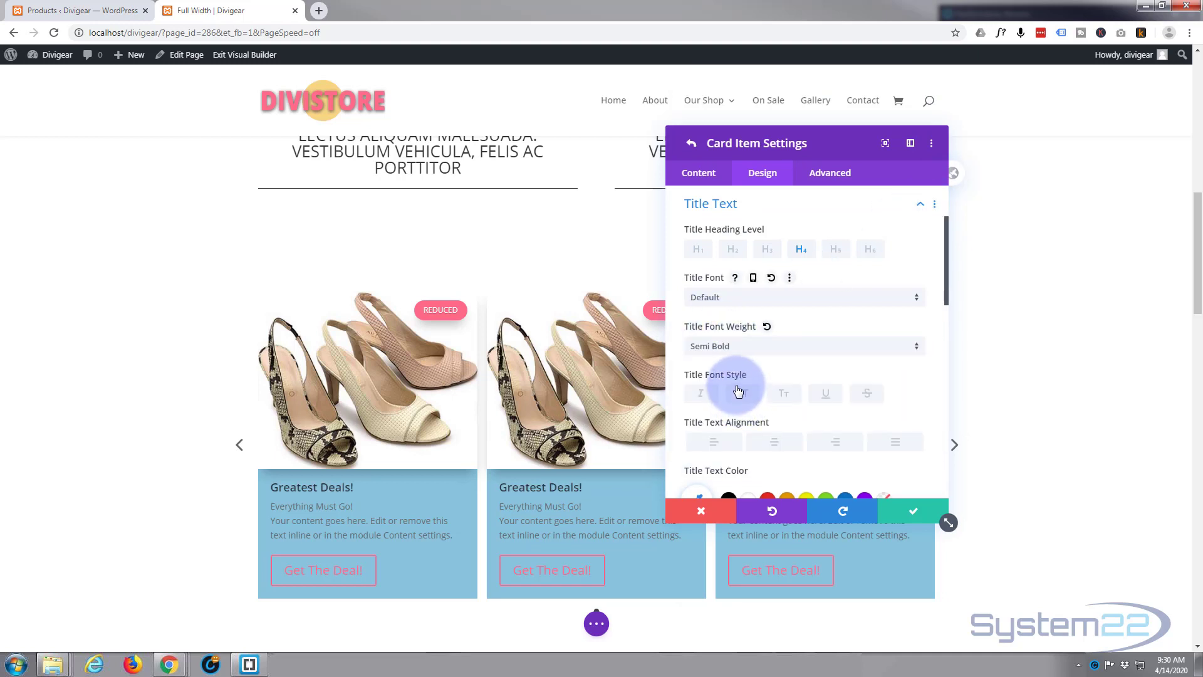
scroll(736, 380, "down", 2)
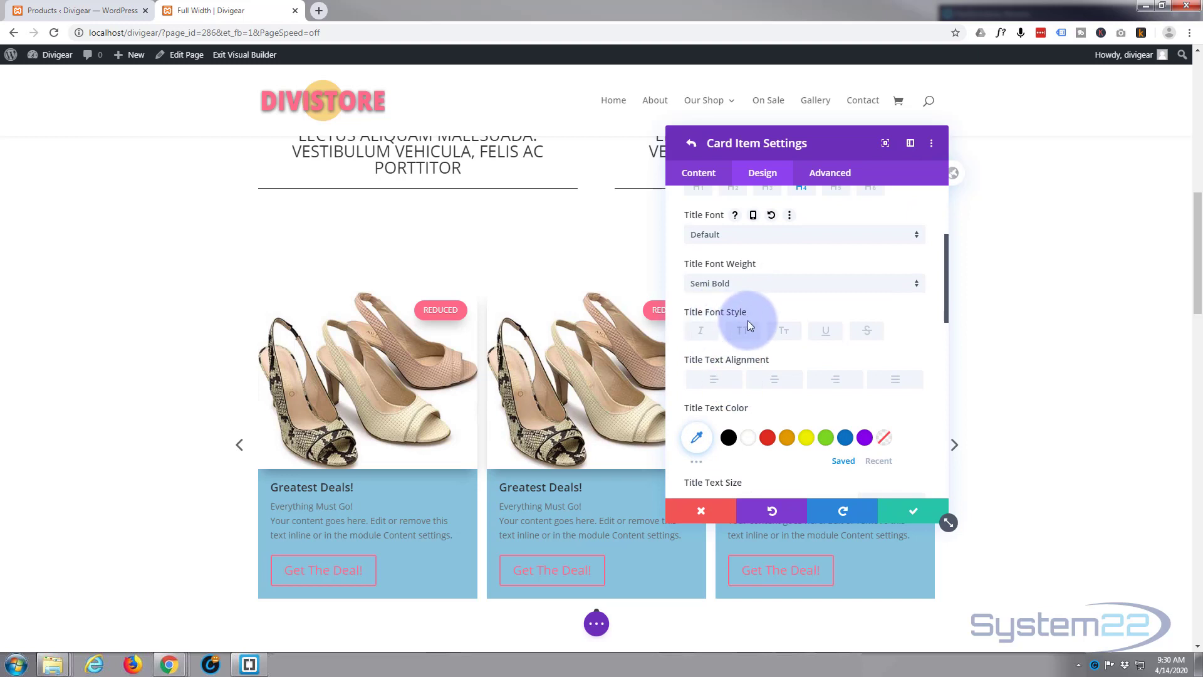
scroll(748, 361, "down", 1)
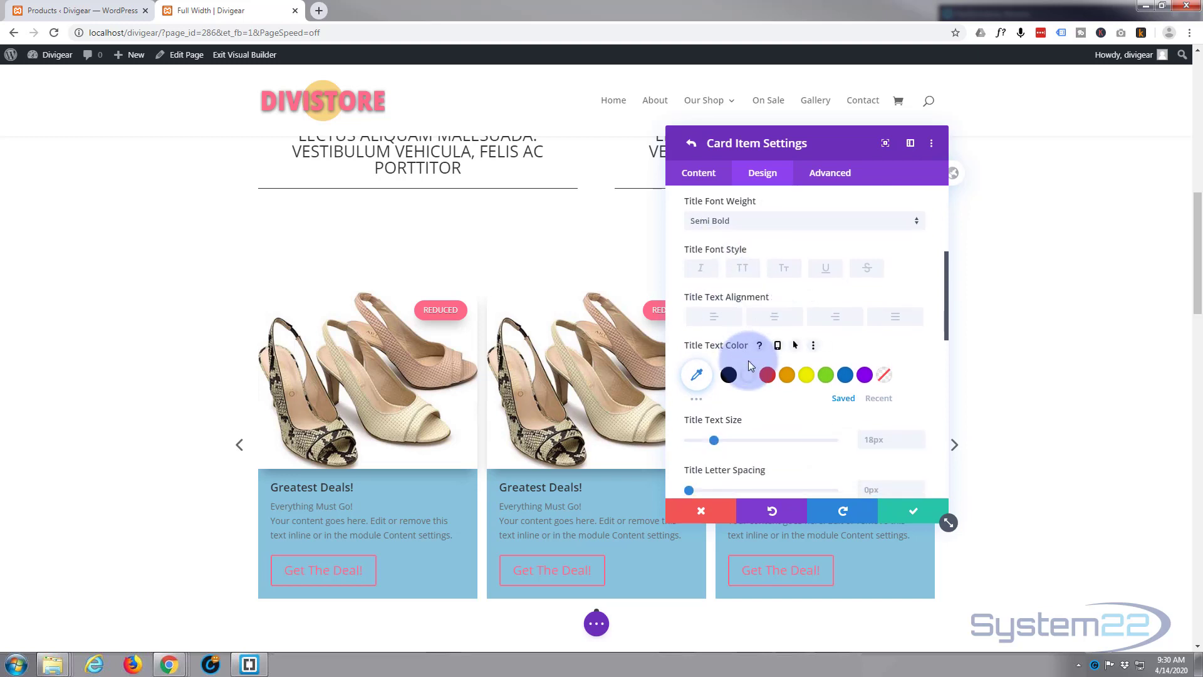
scroll(748, 361, "down", 1)
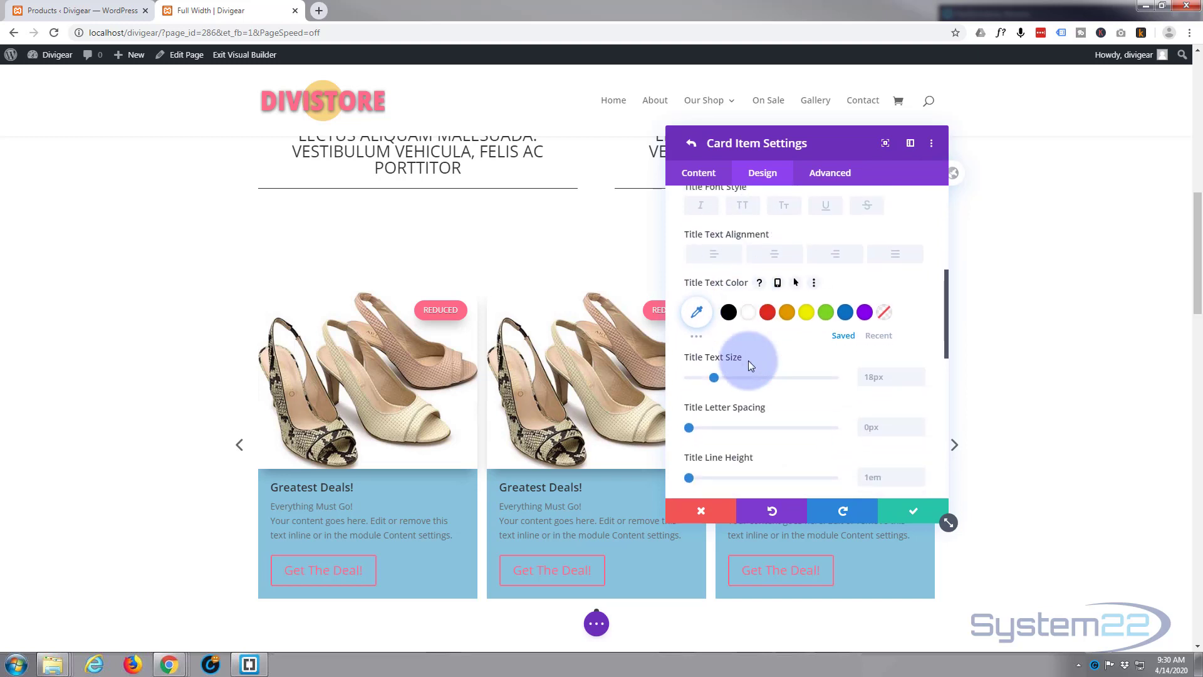
left_click(728, 313)
scroll(748, 345, "down", 1)
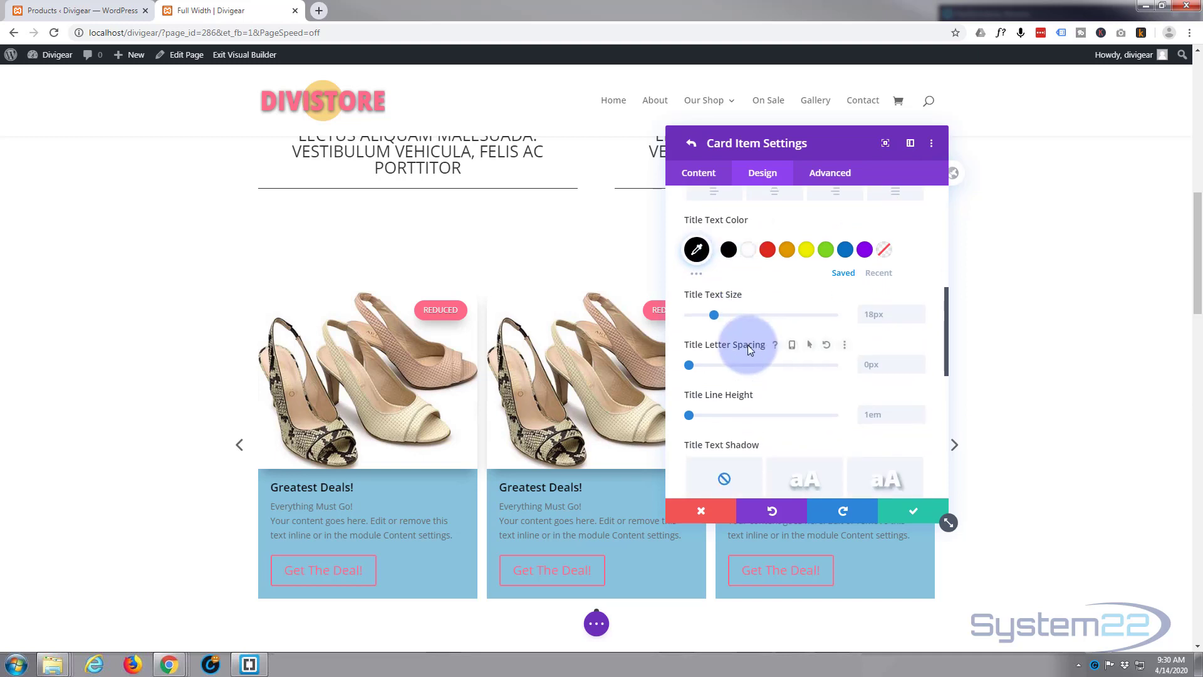
scroll(747, 345, "down", 5)
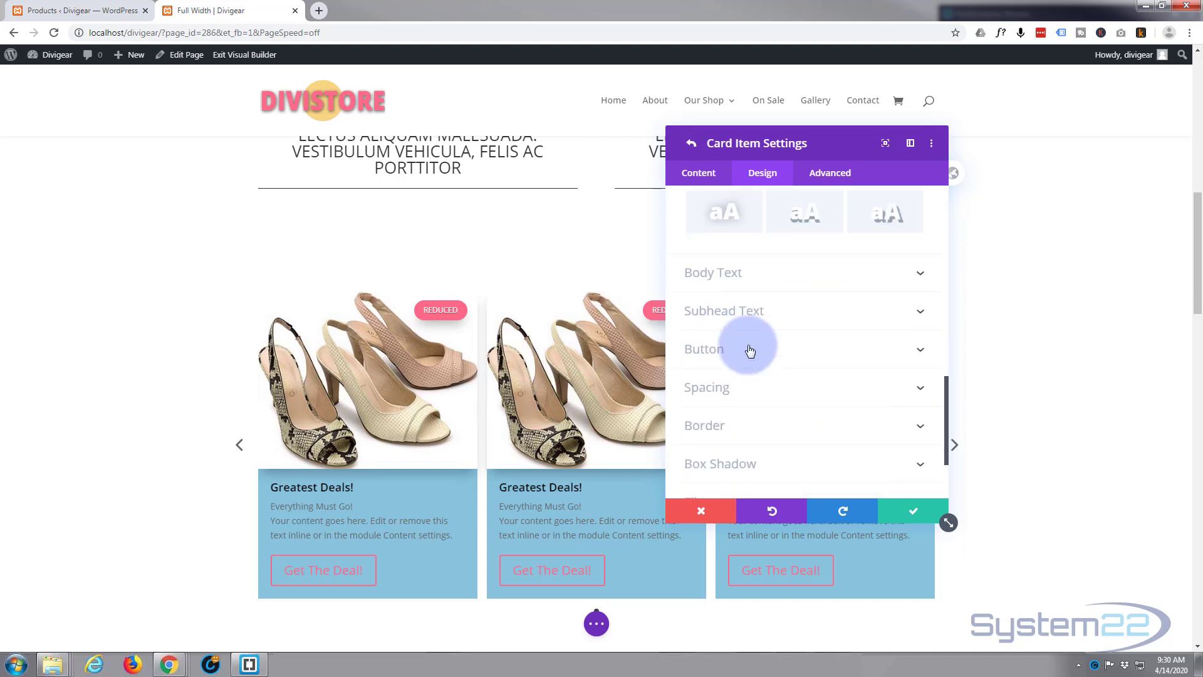
Set the card body text colour to black
left_click(783, 280)
scroll(747, 363, "down", 3)
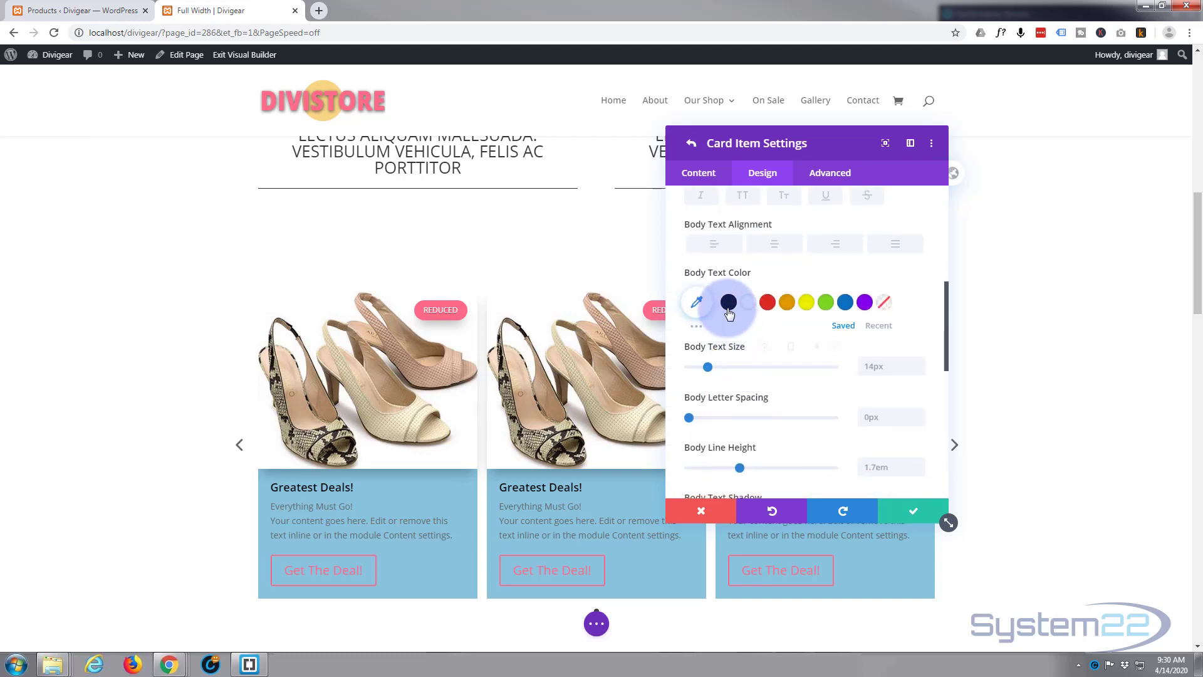
left_click(730, 304)
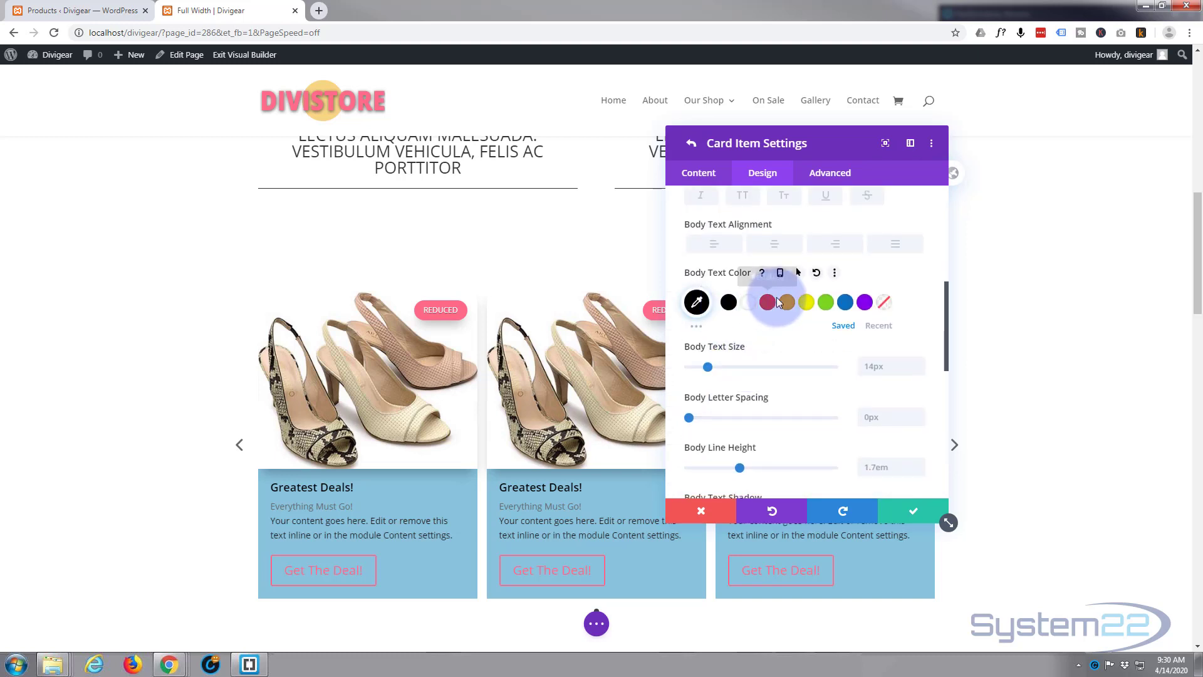
scroll(777, 303, "down", 5)
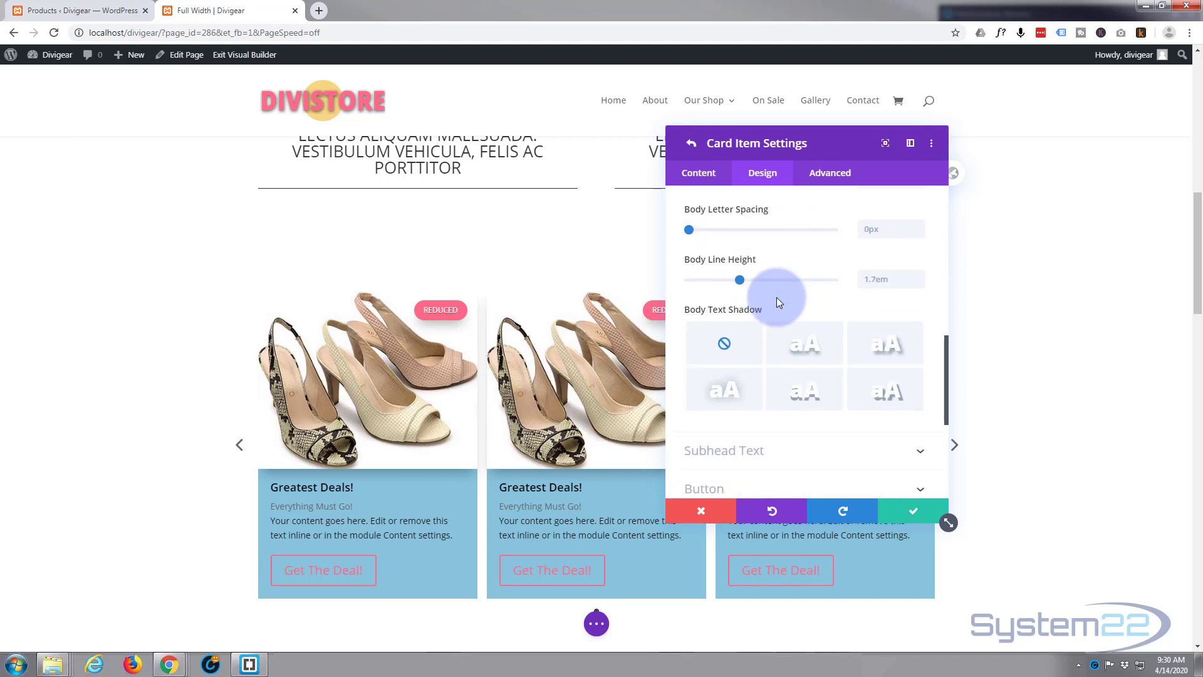
Set the subhead text font weight to Semi Bold
left_click(783, 325)
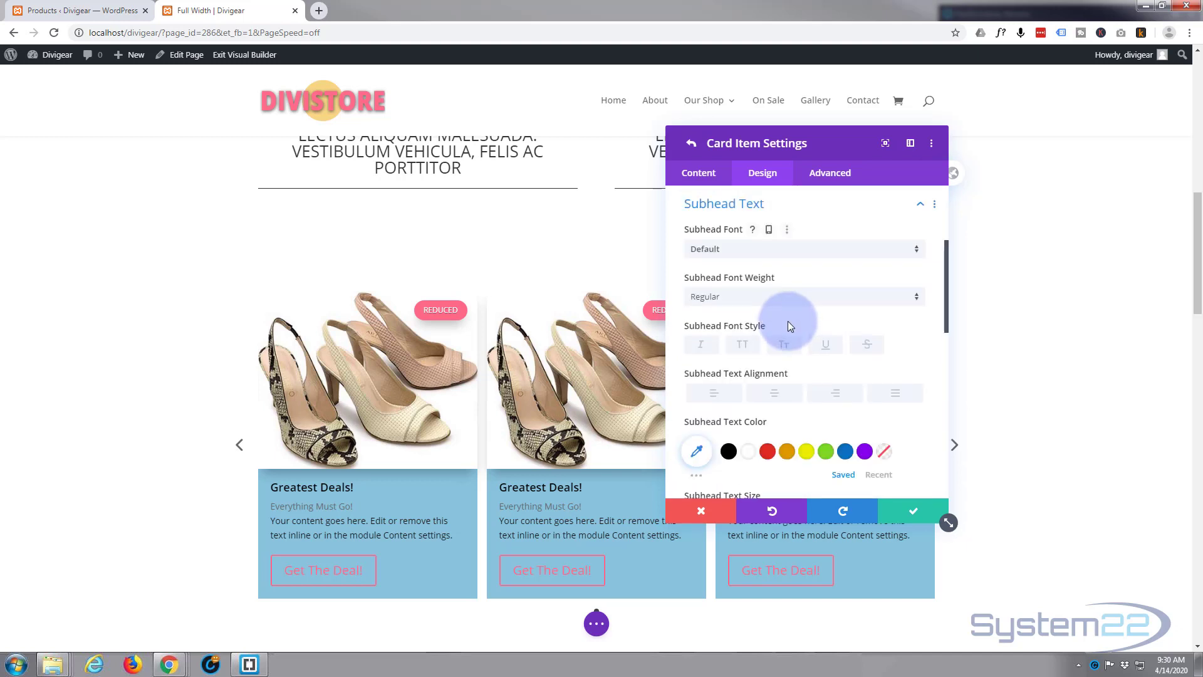
left_click(763, 300)
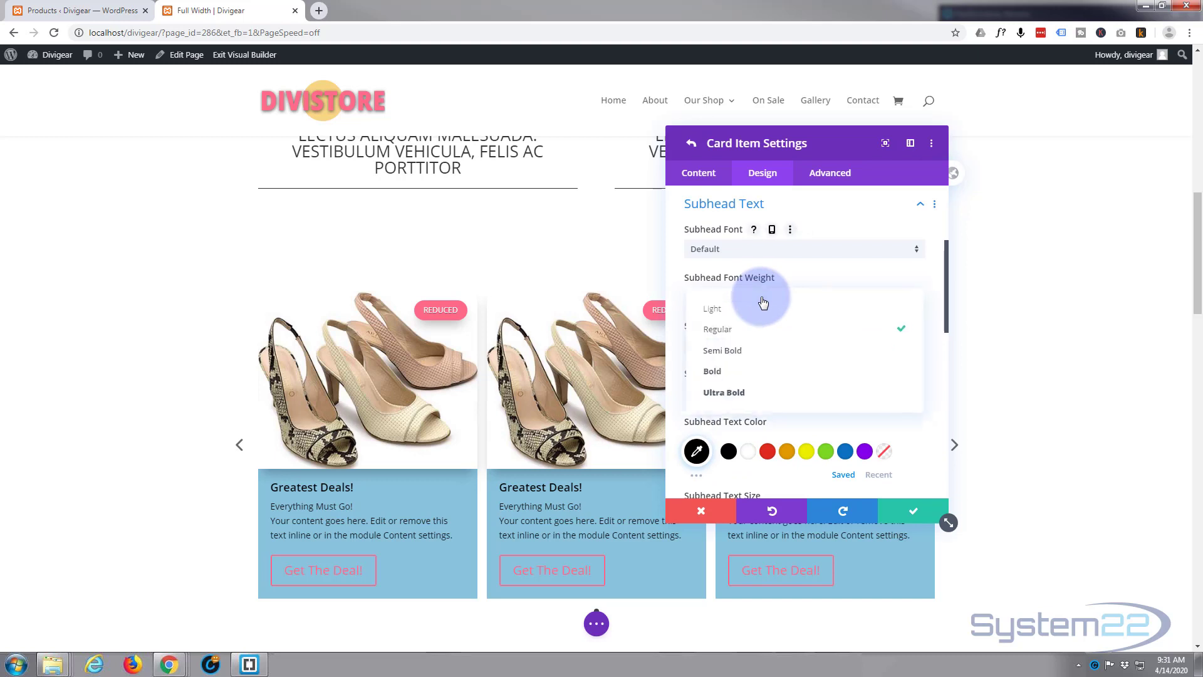
left_click(753, 356)
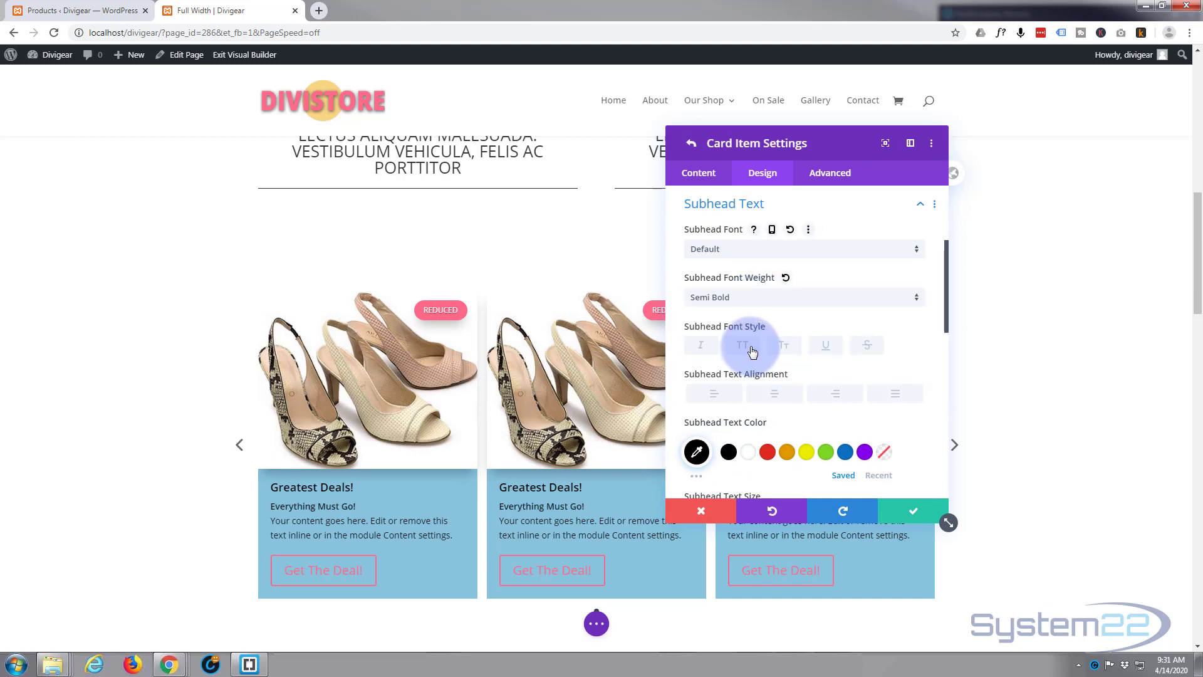
scroll(753, 353, "down", 6)
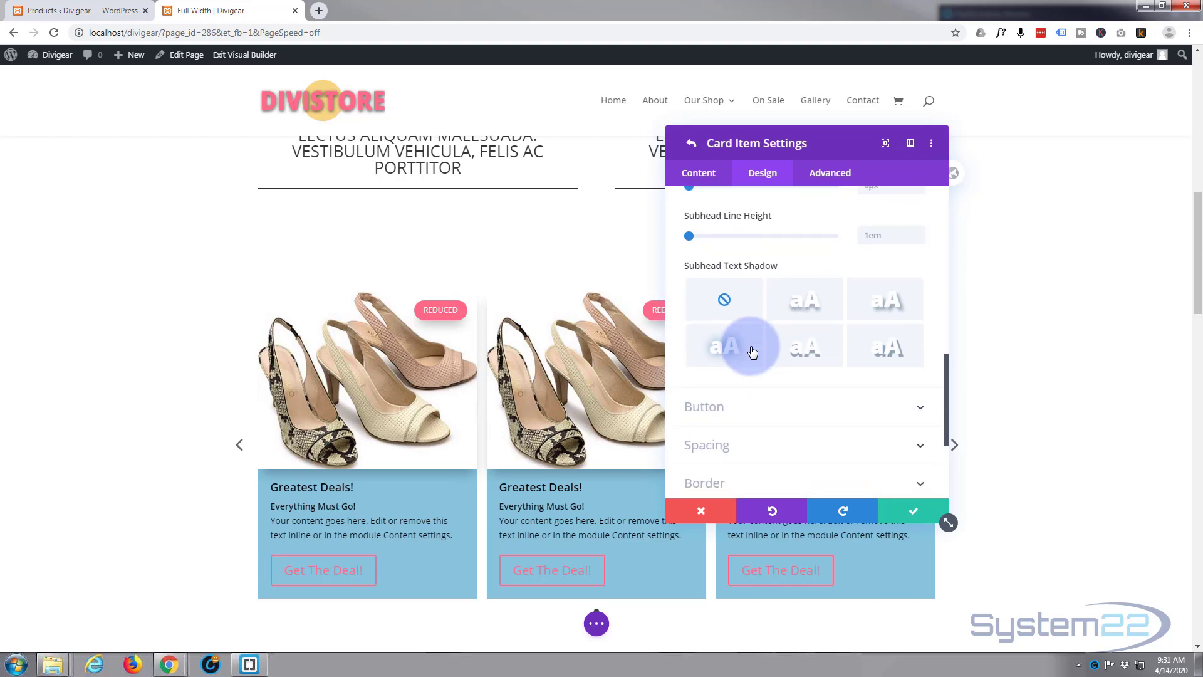
scroll(753, 348, "down", 2)
Enable custom button styles and set the button text colour to white
left_click(776, 288)
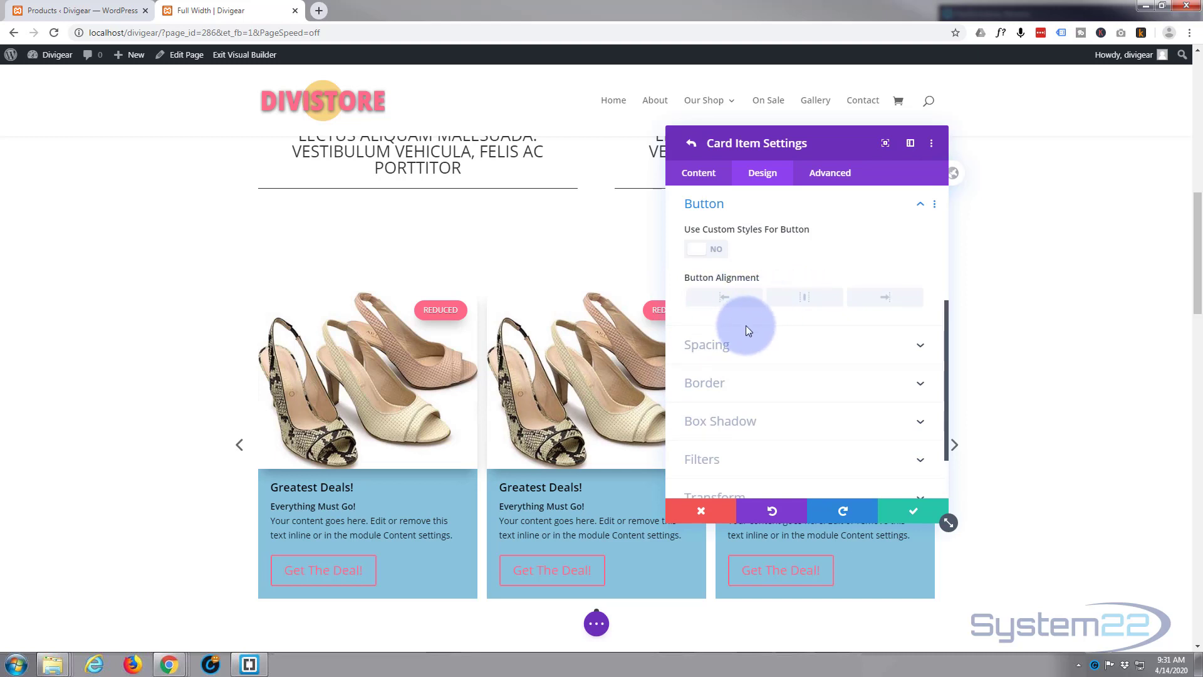
scroll(748, 328, "down", 2)
scroll(749, 332, "up", 2)
left_click(712, 255)
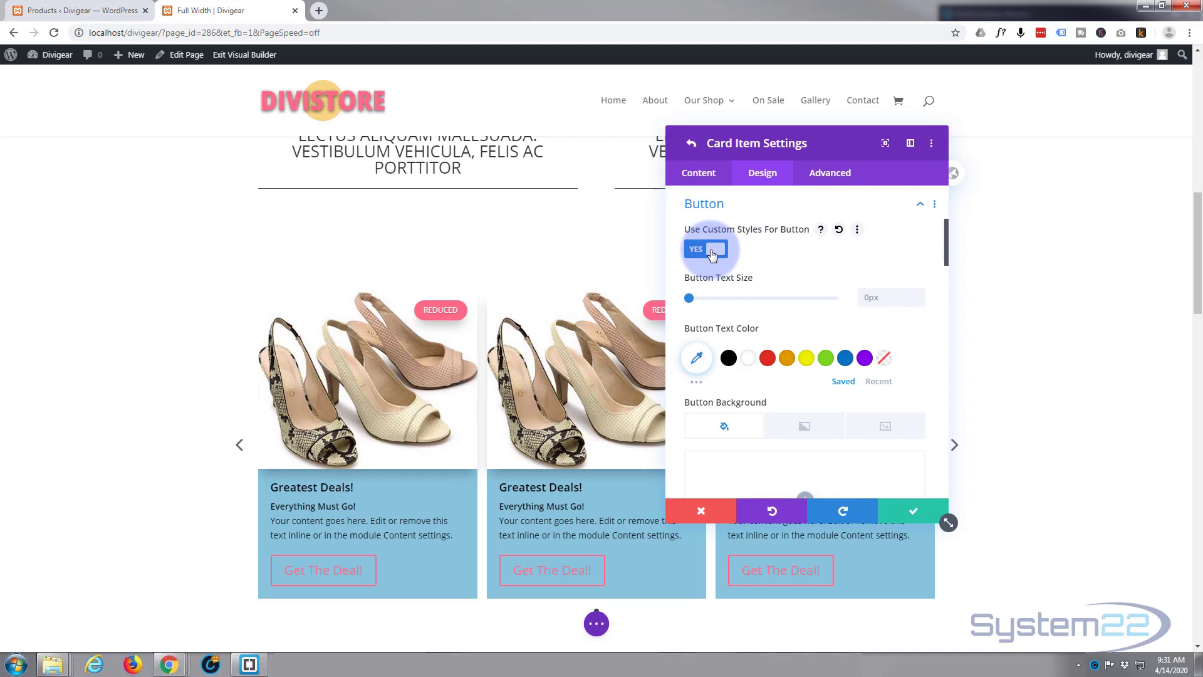
left_click(750, 366)
Give the buttons a #ff6a88 pink background colour
scroll(752, 364, "down", 5)
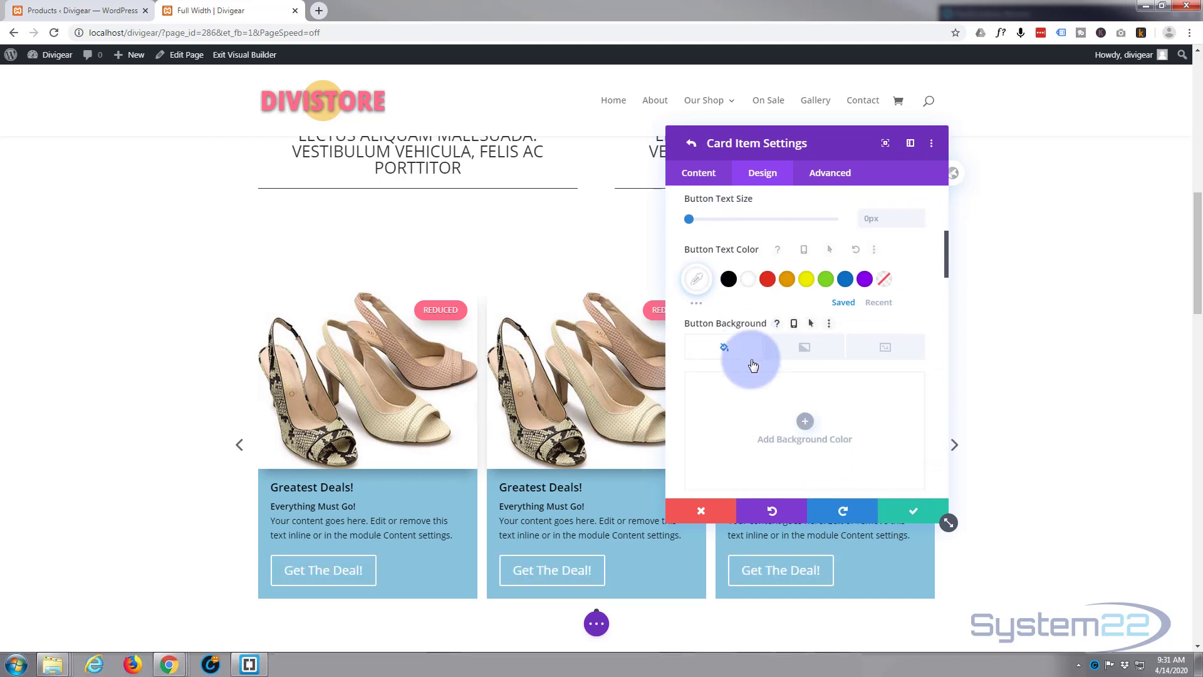
left_click(804, 314)
left_click(717, 275)
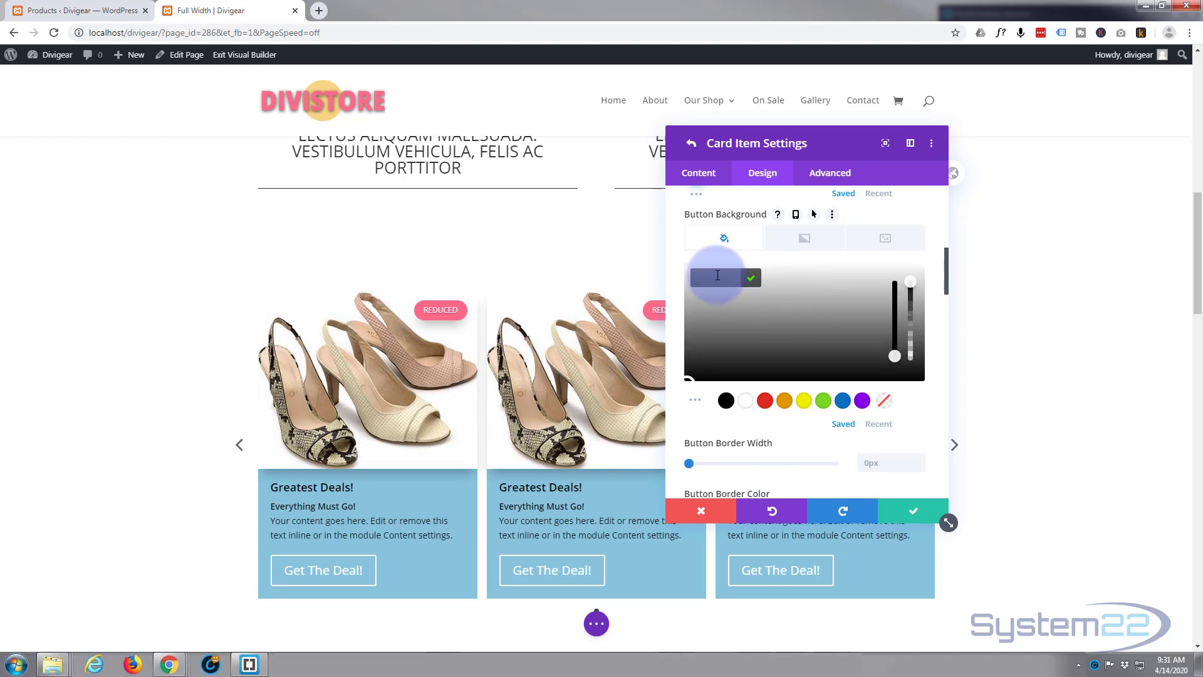
type("#ff6a88")
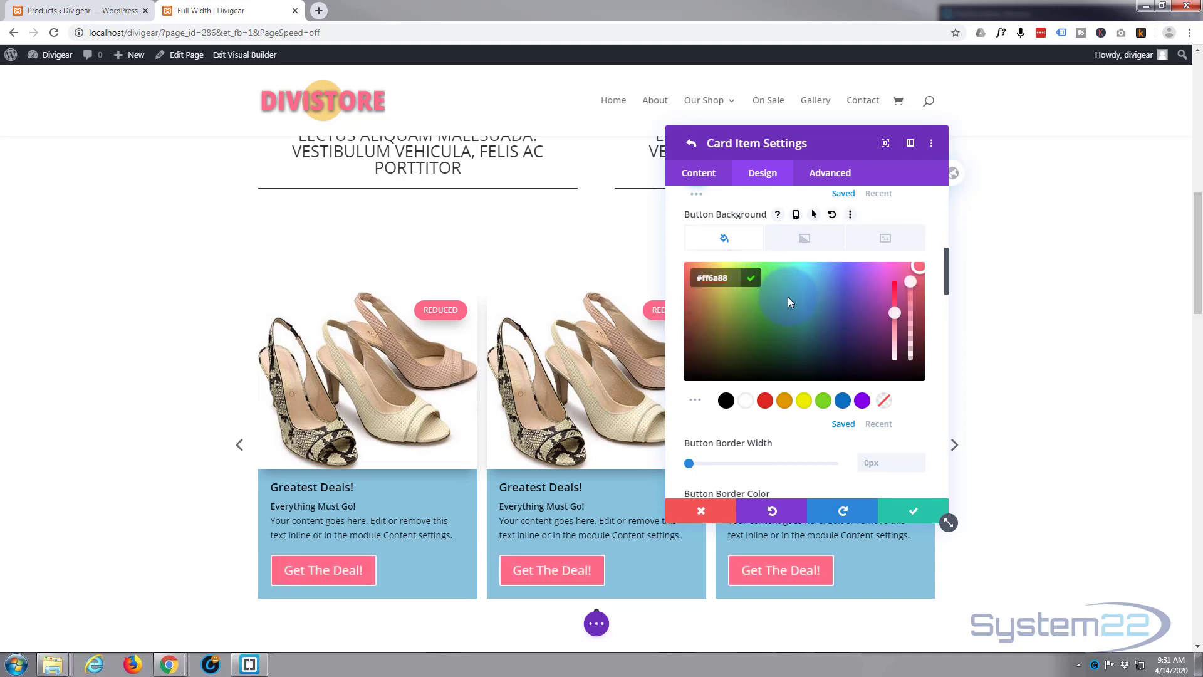
Try a 1px button border, then return the border width to 0px
scroll(787, 299, "down", 4)
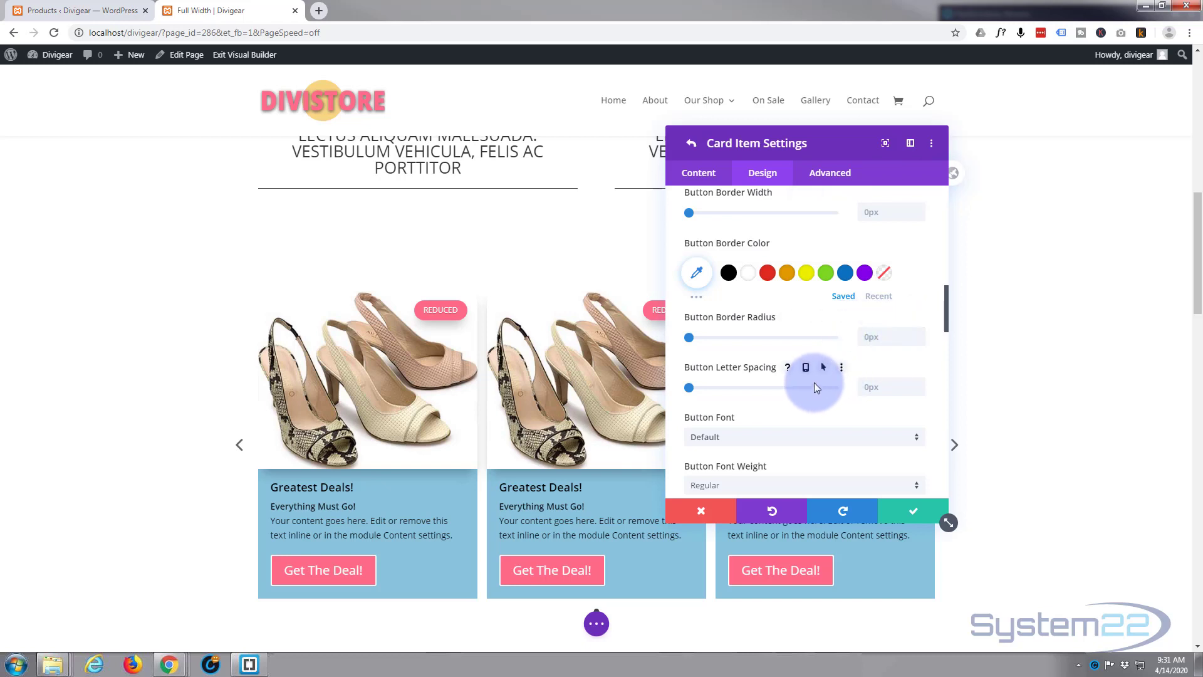
scroll(864, 334, "up", 1)
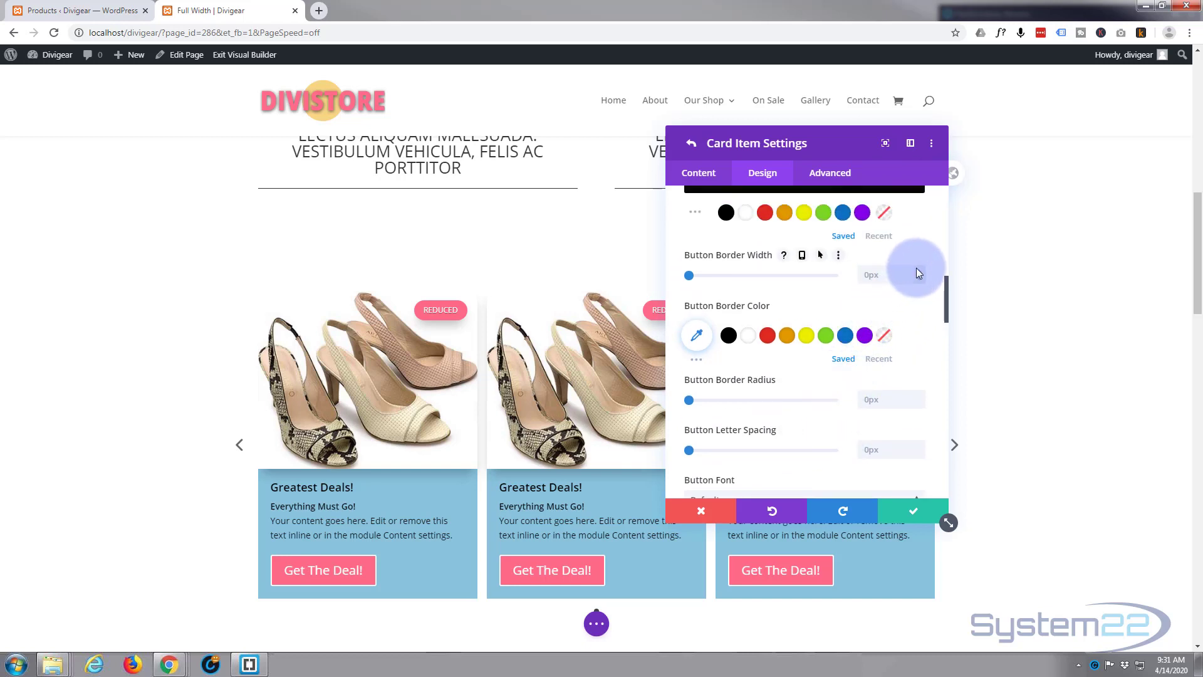
left_click(919, 272)
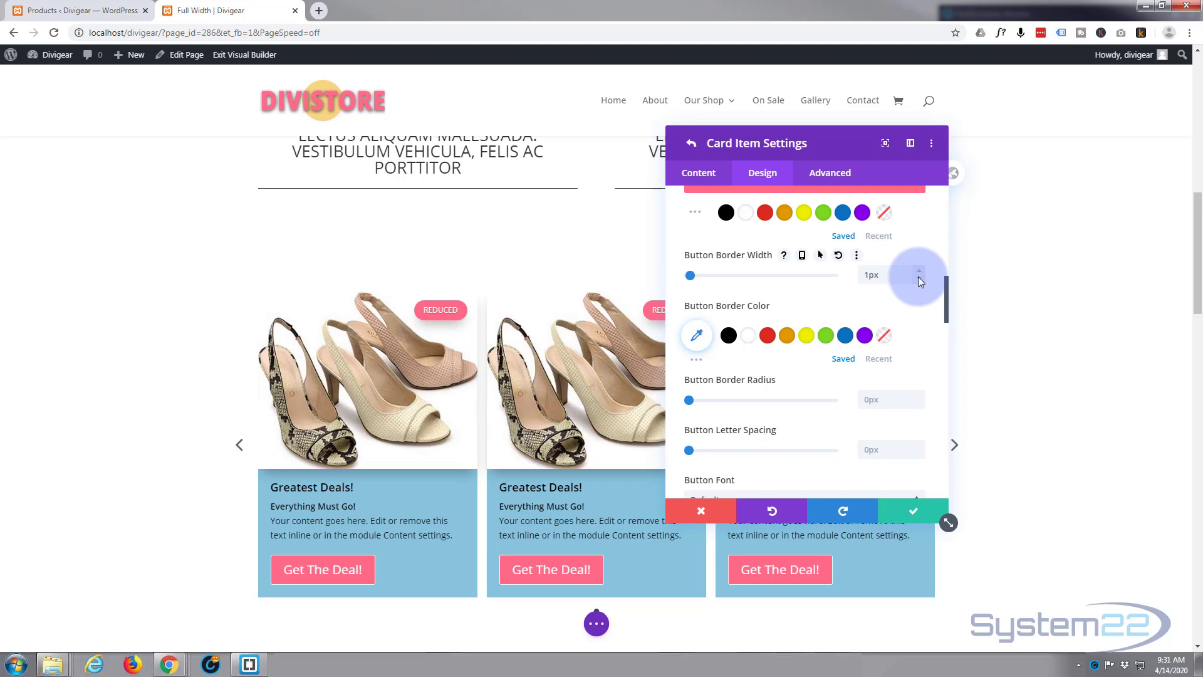
left_click(919, 280)
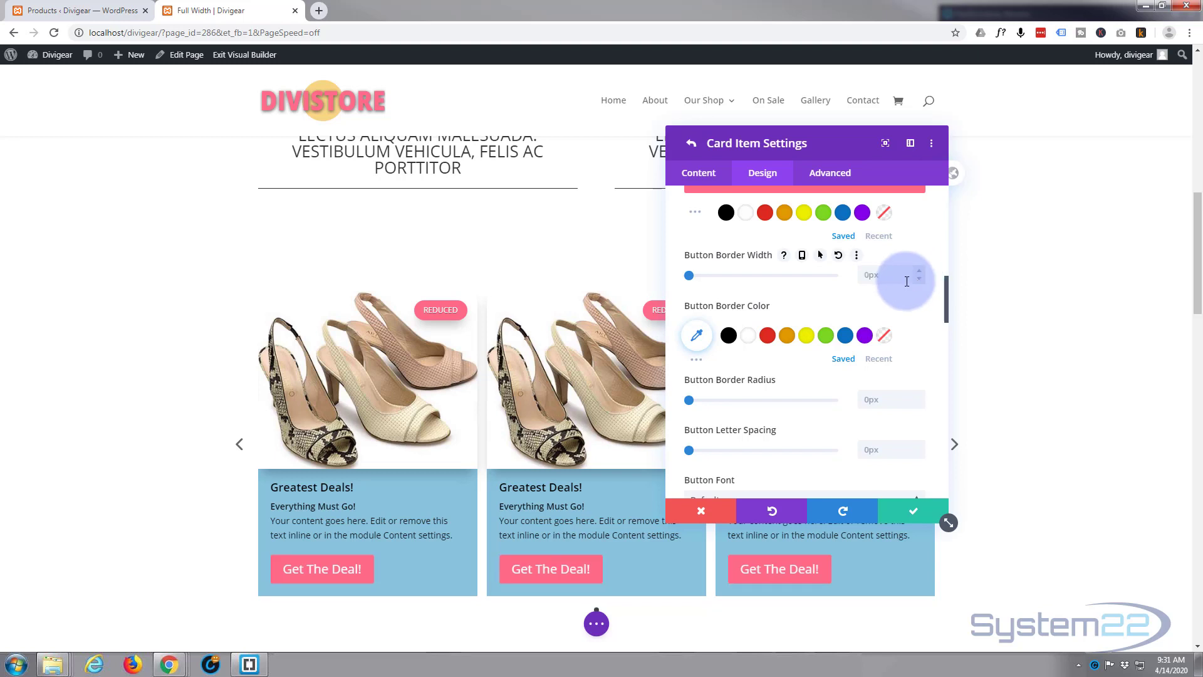
scroll(819, 314, "up", 2)
scroll(820, 314, "up", 1)
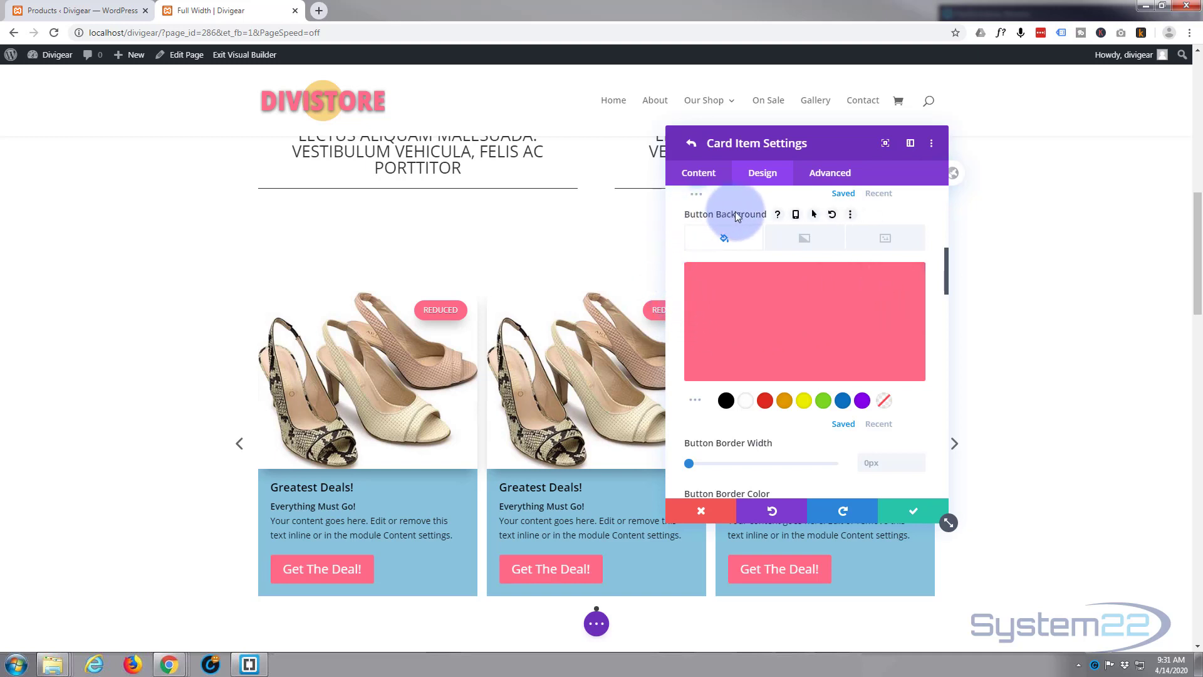
Give the card buttons a blue #0c71c3 hover background while the normal background stays pink
left_click(814, 215)
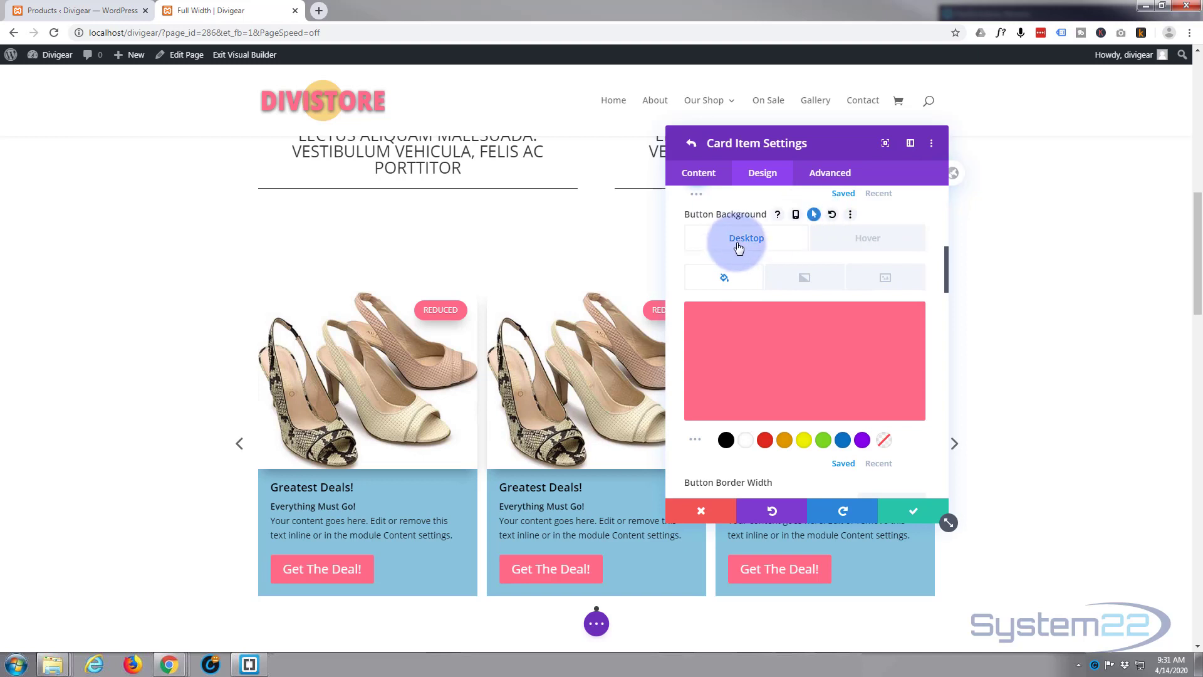
left_click(873, 242)
left_click(842, 441)
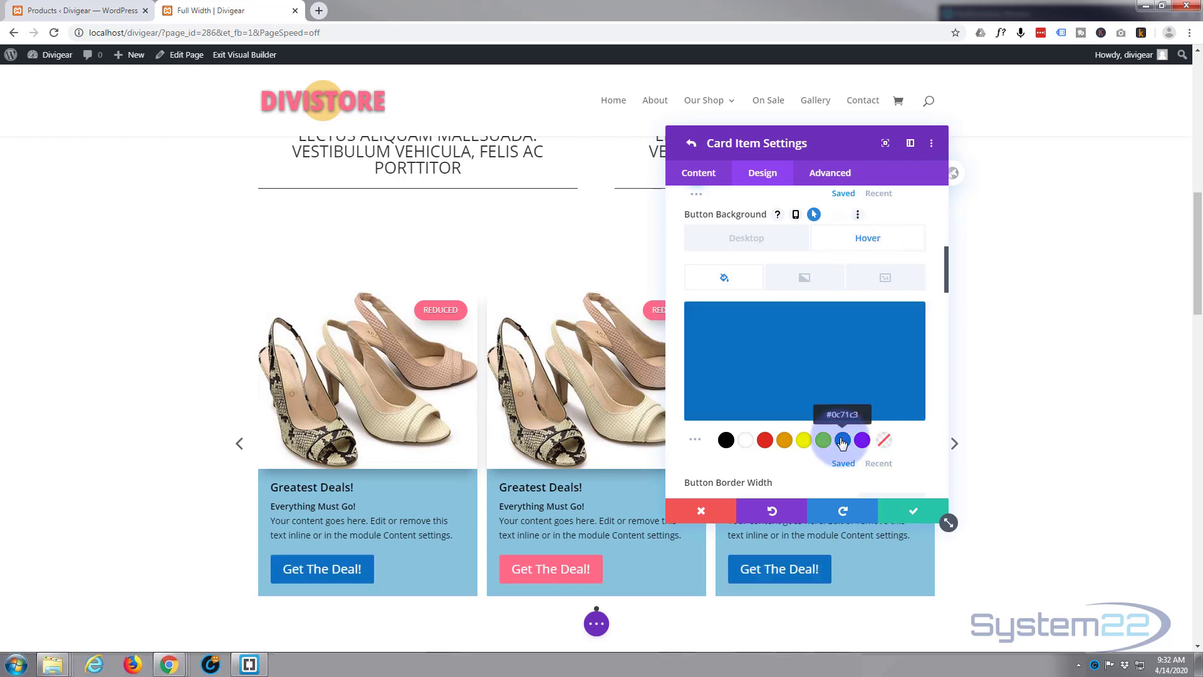
left_click(739, 241)
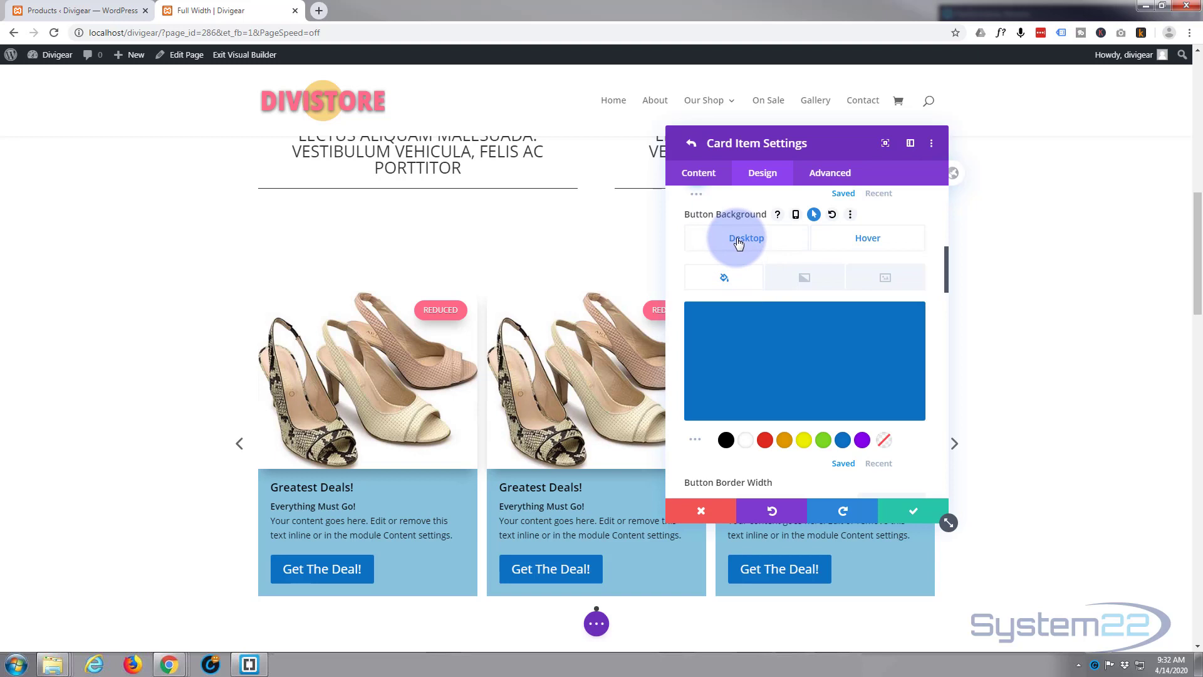
scroll(788, 453, "down", 3)
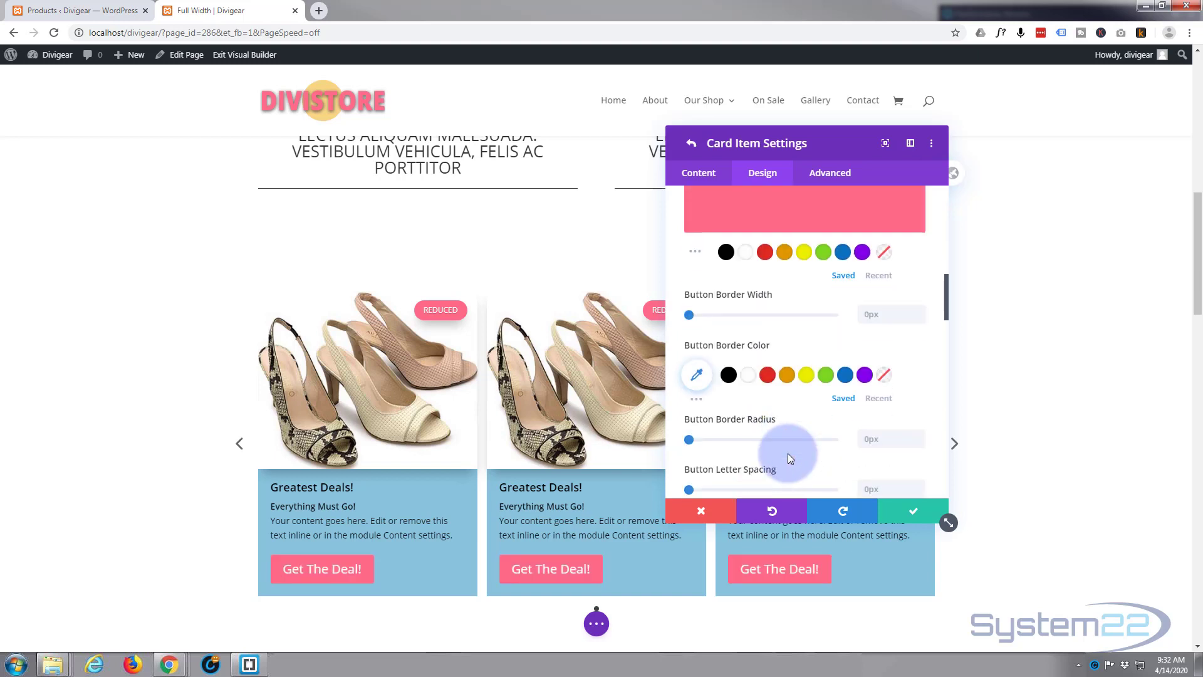
Set Show Button Icon to No for the 'Get The Deal!' buttons
scroll(788, 454, "down", 8)
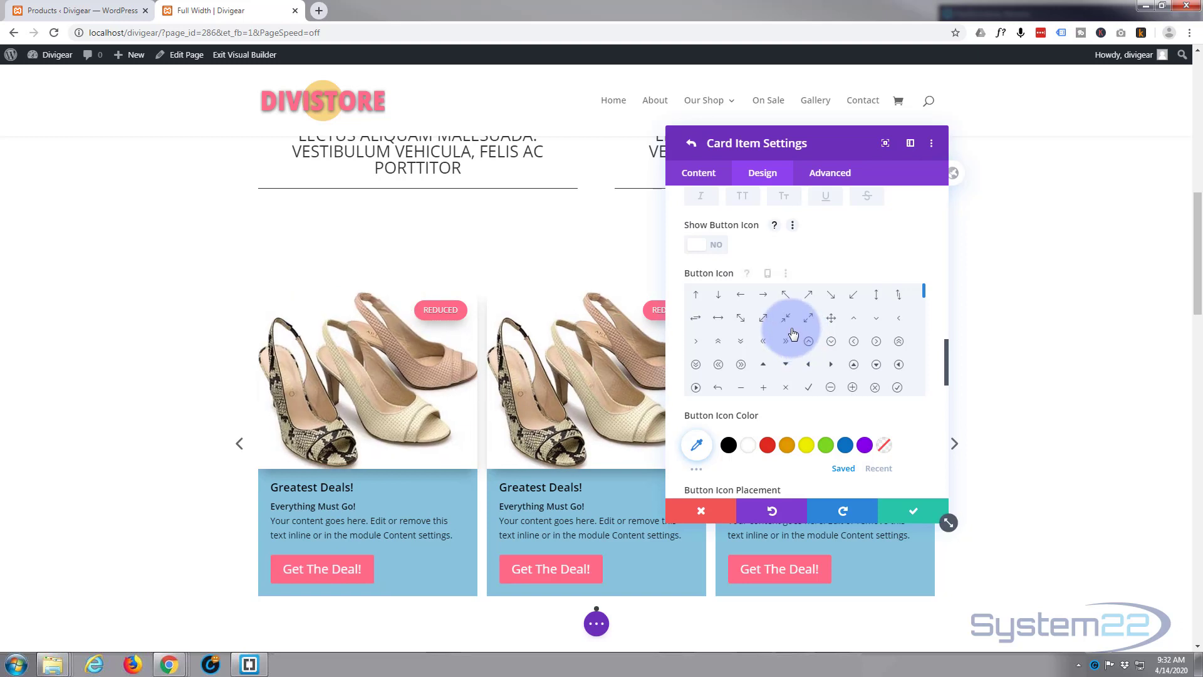
scroll(743, 346, "down", 1)
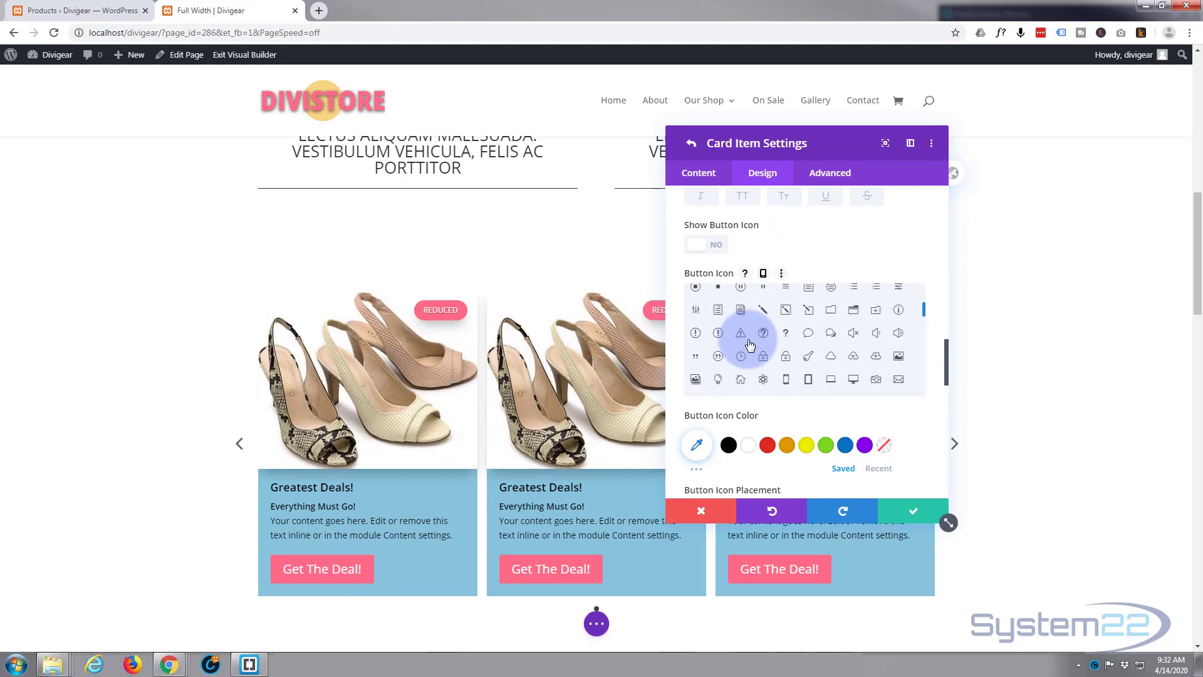
scroll(750, 344, "down", 2)
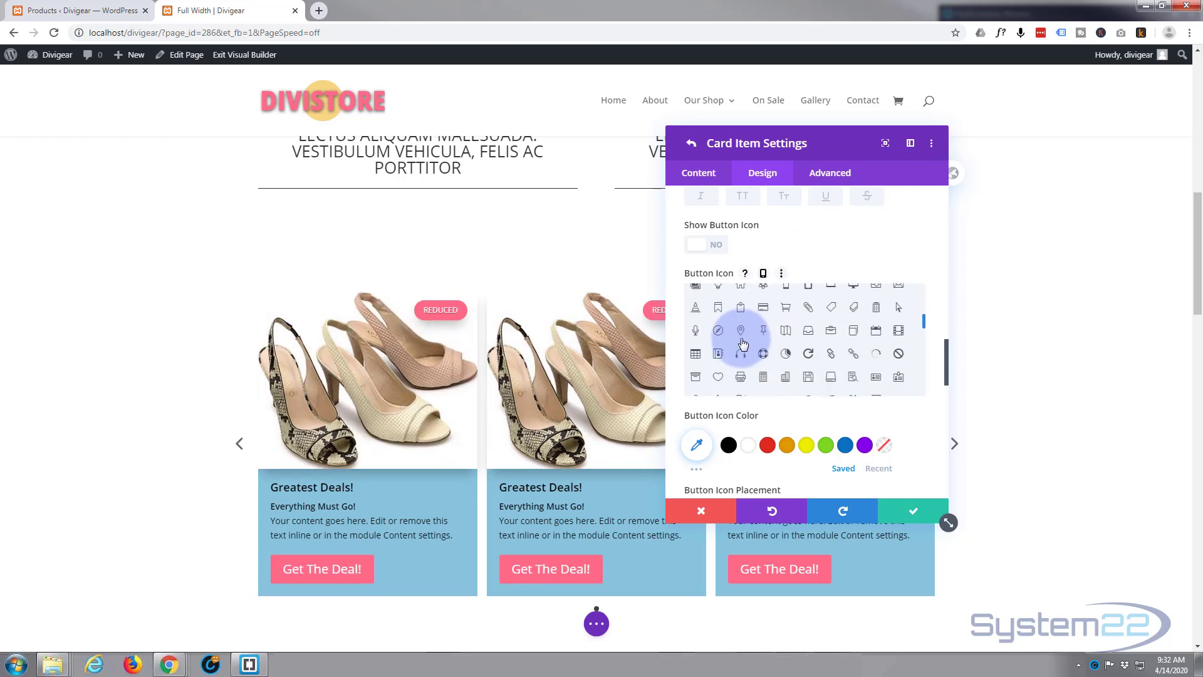
left_click(709, 250)
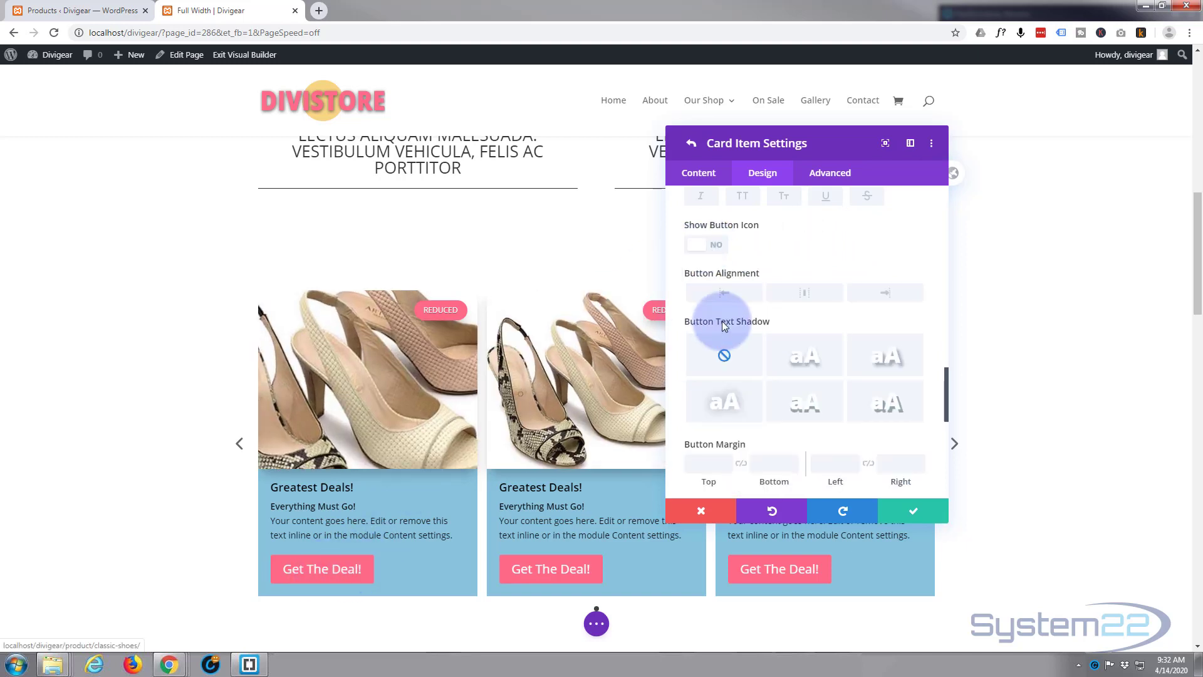
Apply a Button Text Shadow preset and a Button Box Shadow preset to the card buttons
scroll(717, 321, "down", 2)
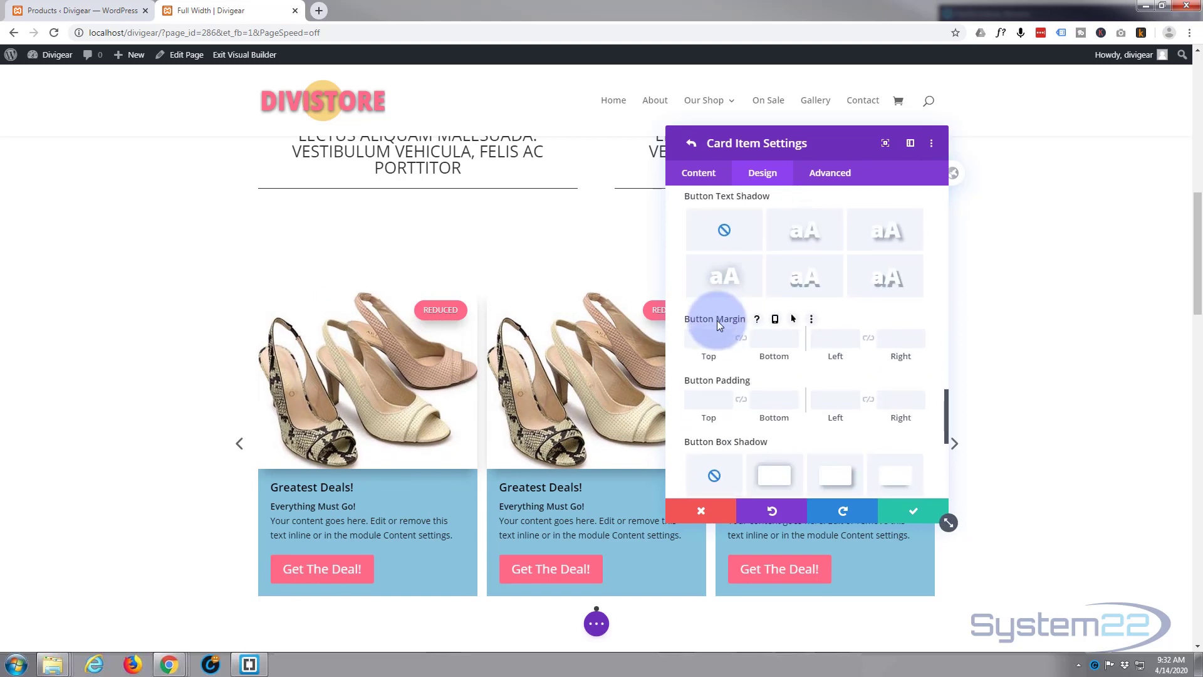
left_click(809, 237)
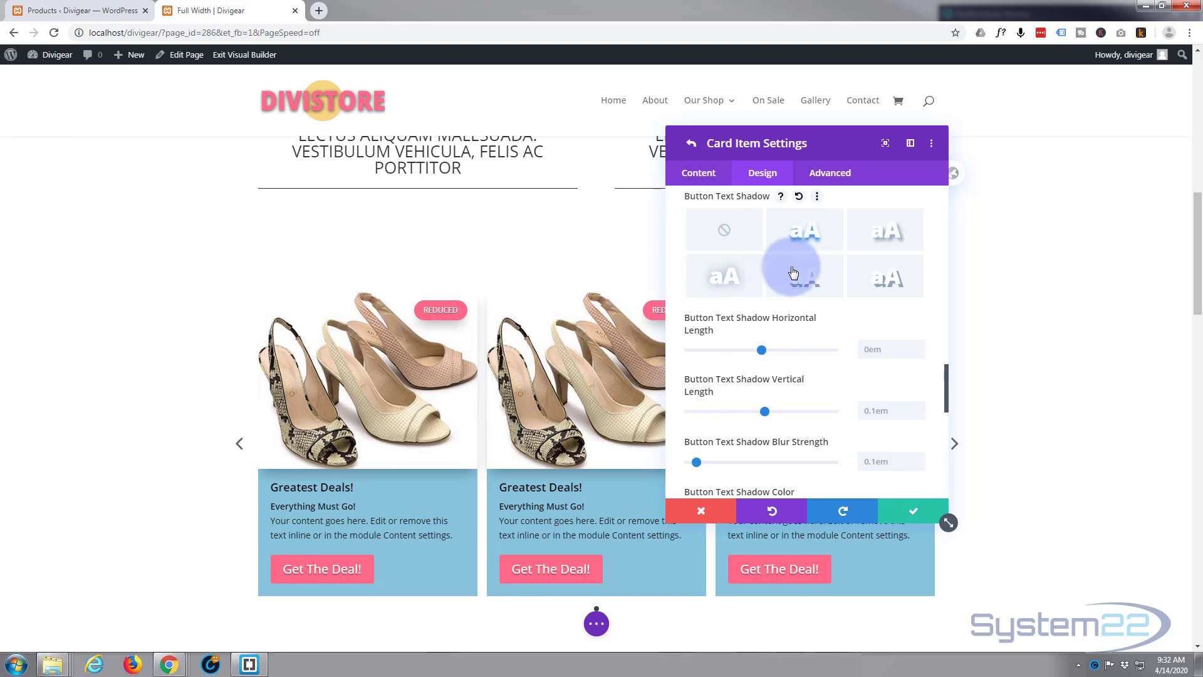
scroll(789, 269, "down", 6)
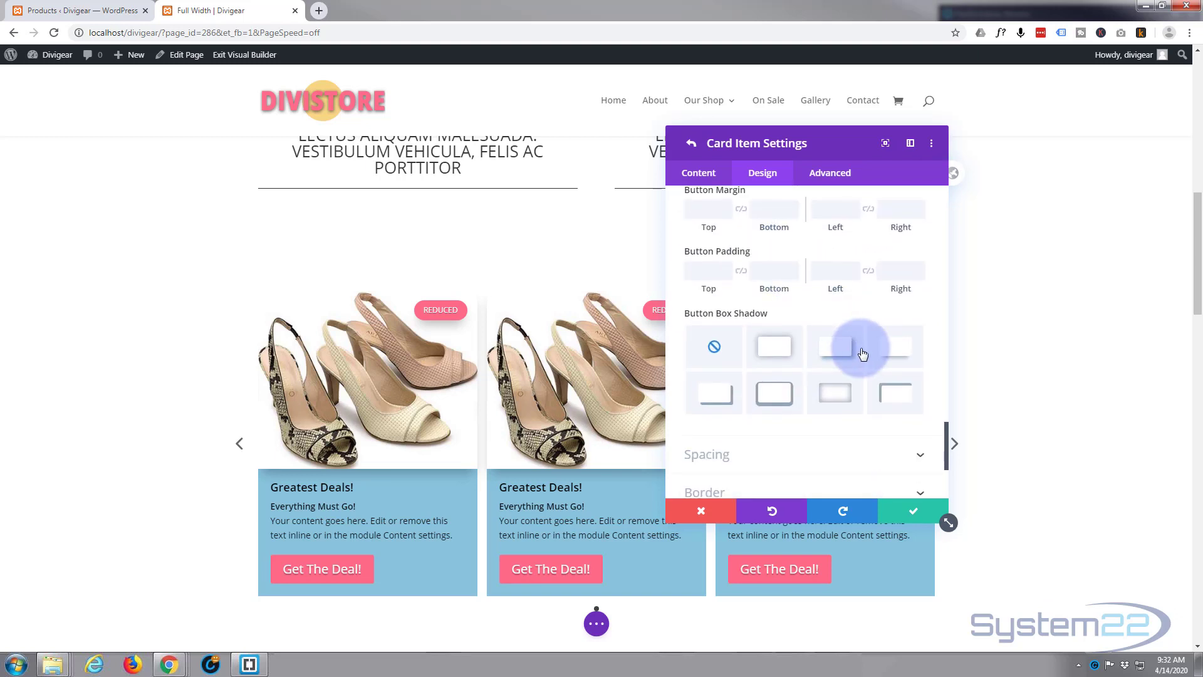
left_click(890, 350)
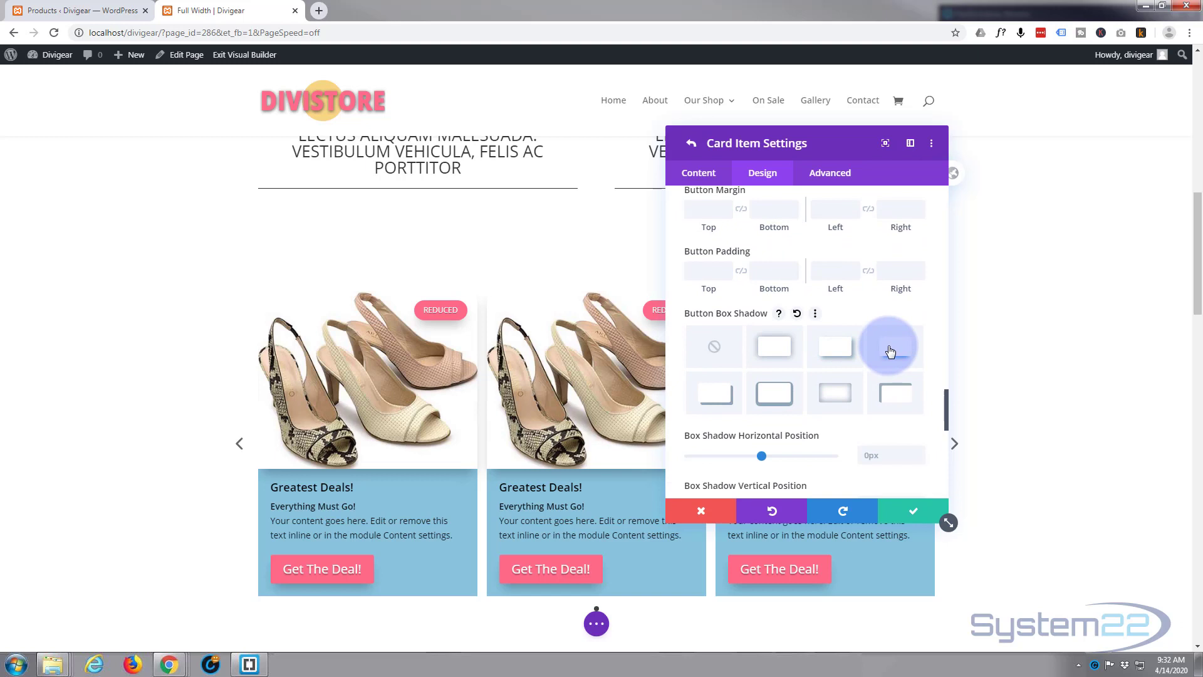
Give each card a box shadow preset with 0px horizontal, 12px vertical offset and 18px blur
scroll(814, 317, "down", 3)
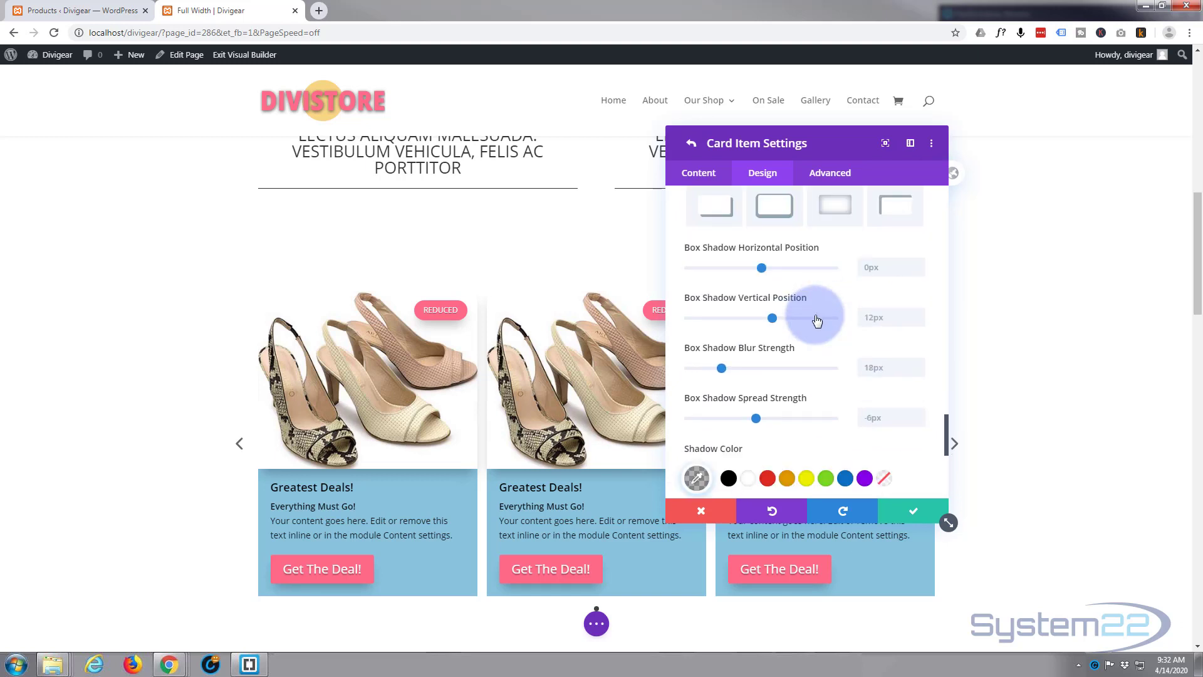
scroll(740, 259, "down", 5)
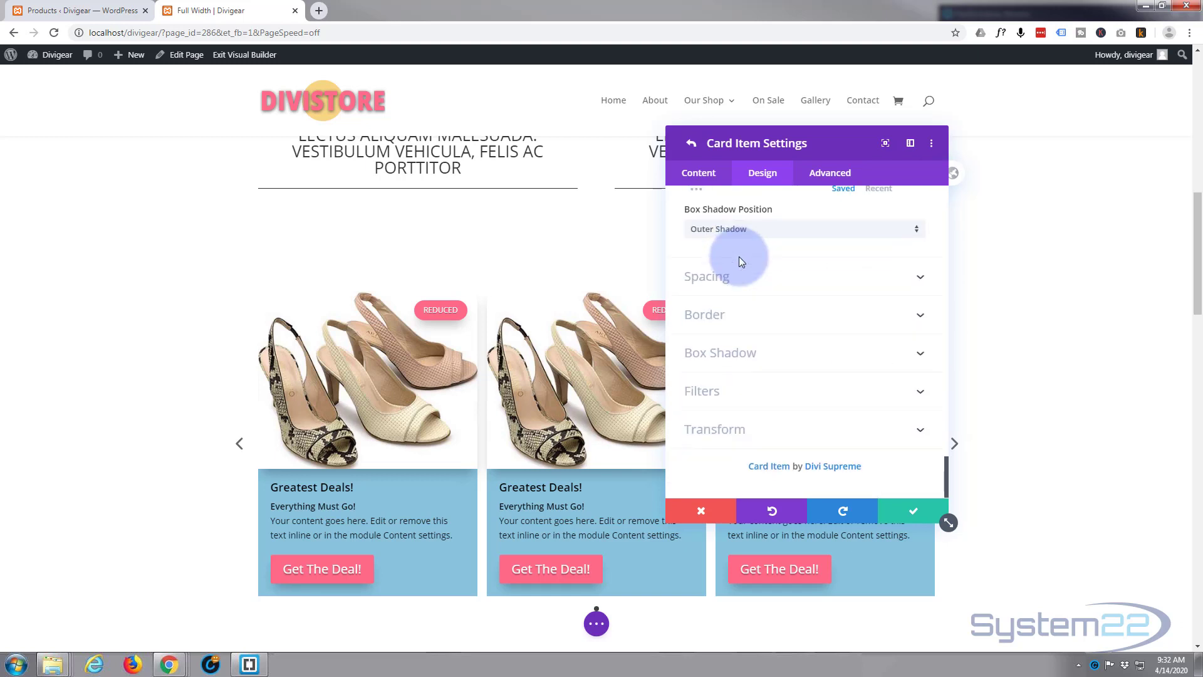
left_click(792, 348)
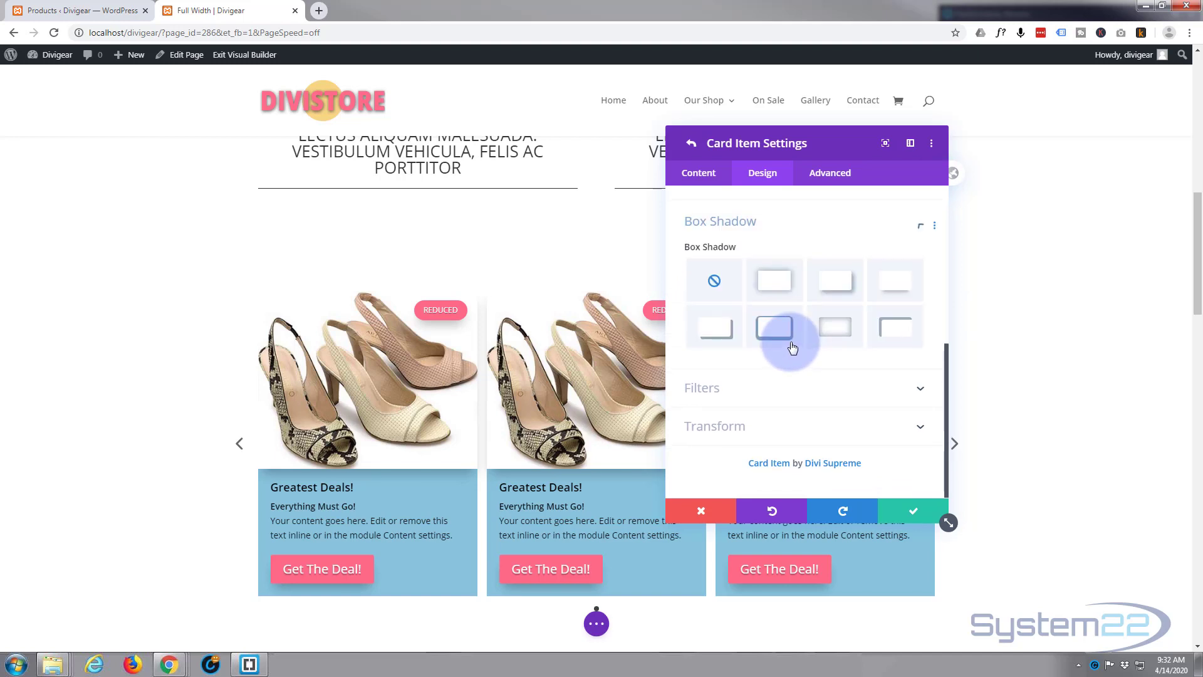
left_click(898, 283)
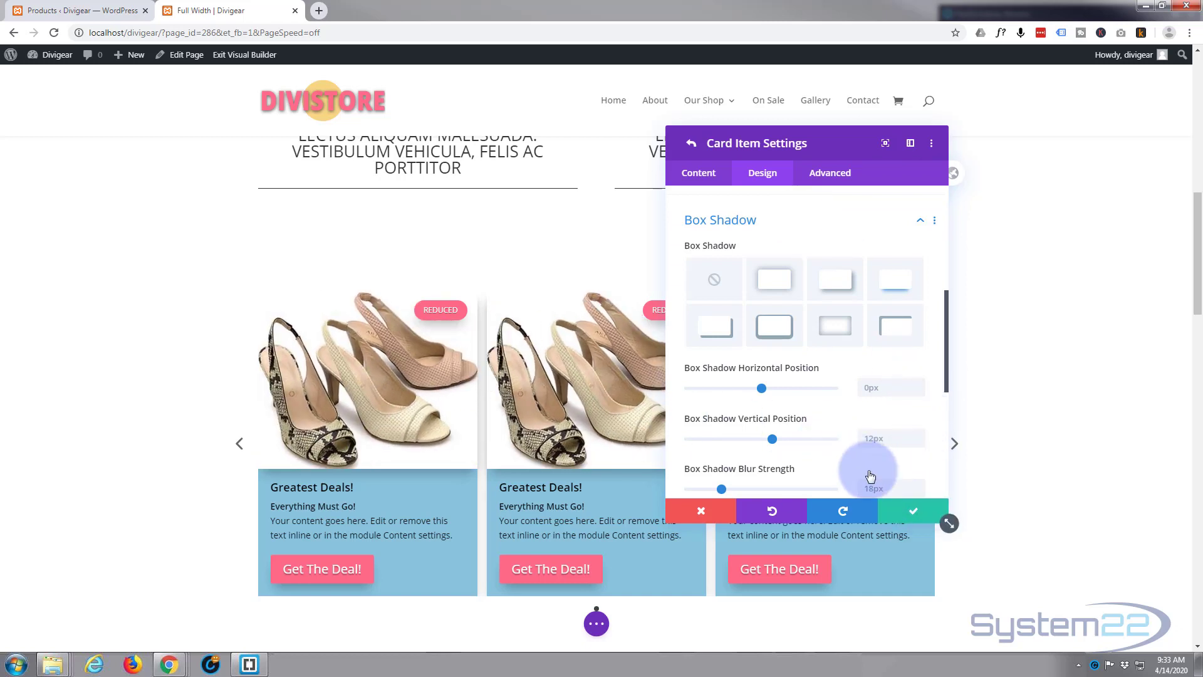
Save the card item, then set the carousel's Padding Top to 30px and link Bottom to match
left_click(914, 511)
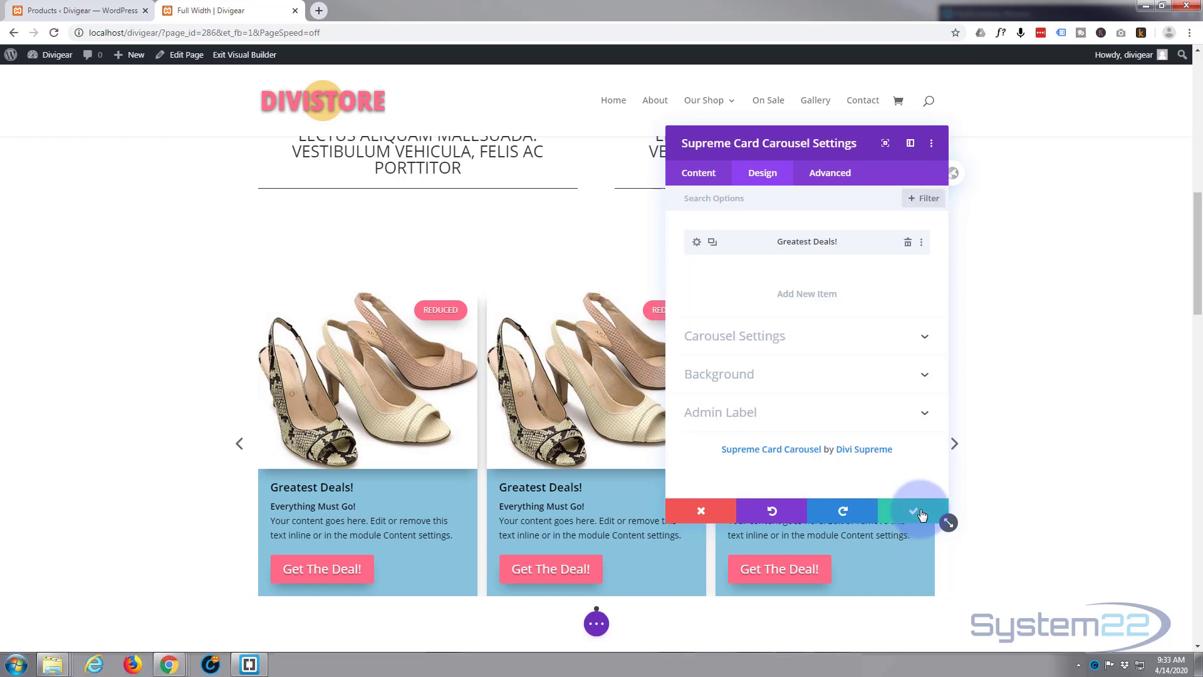
left_click(763, 173)
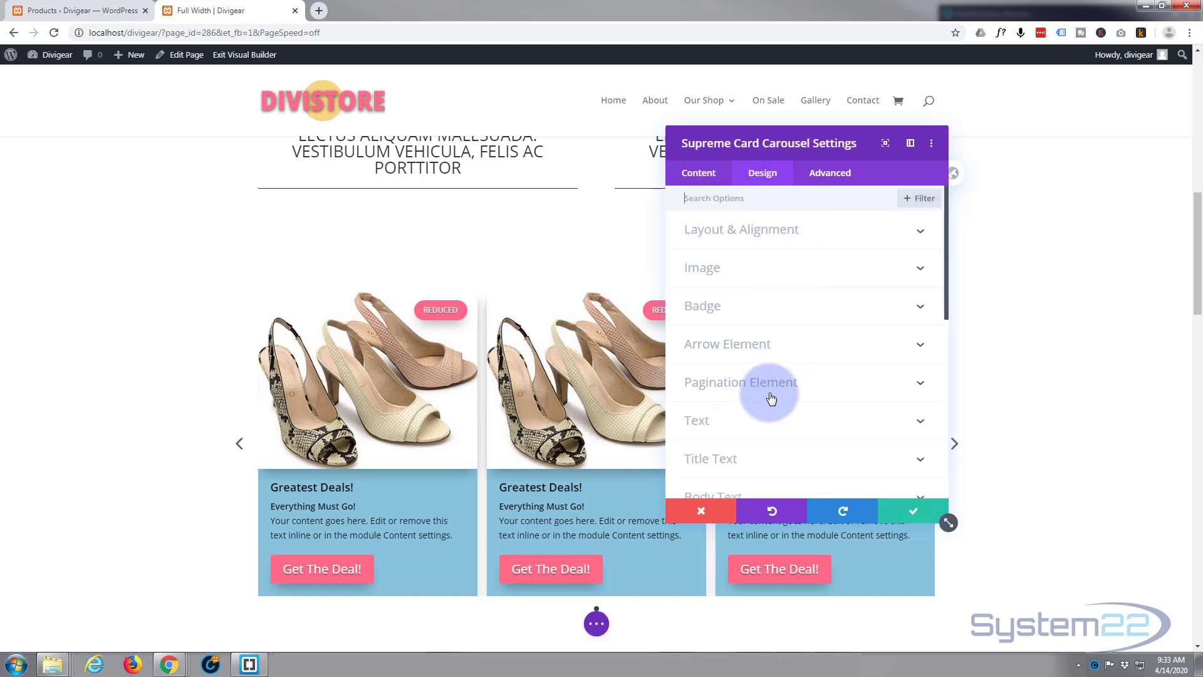
scroll(772, 399, "down", 4)
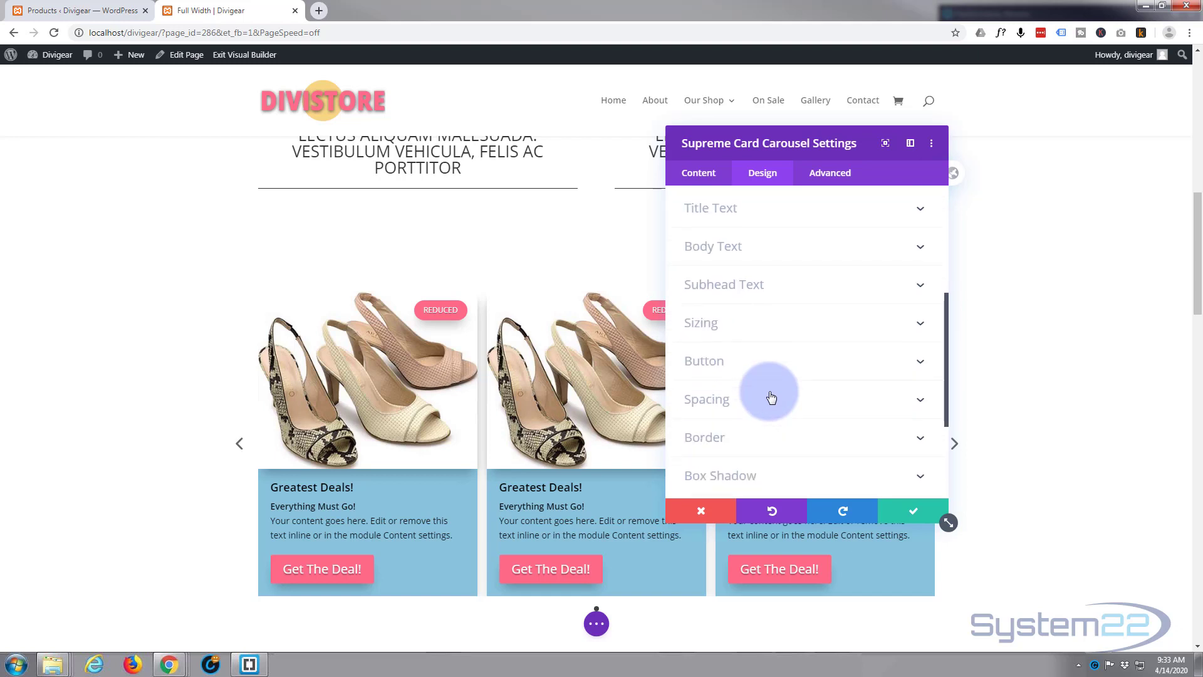
left_click(772, 399)
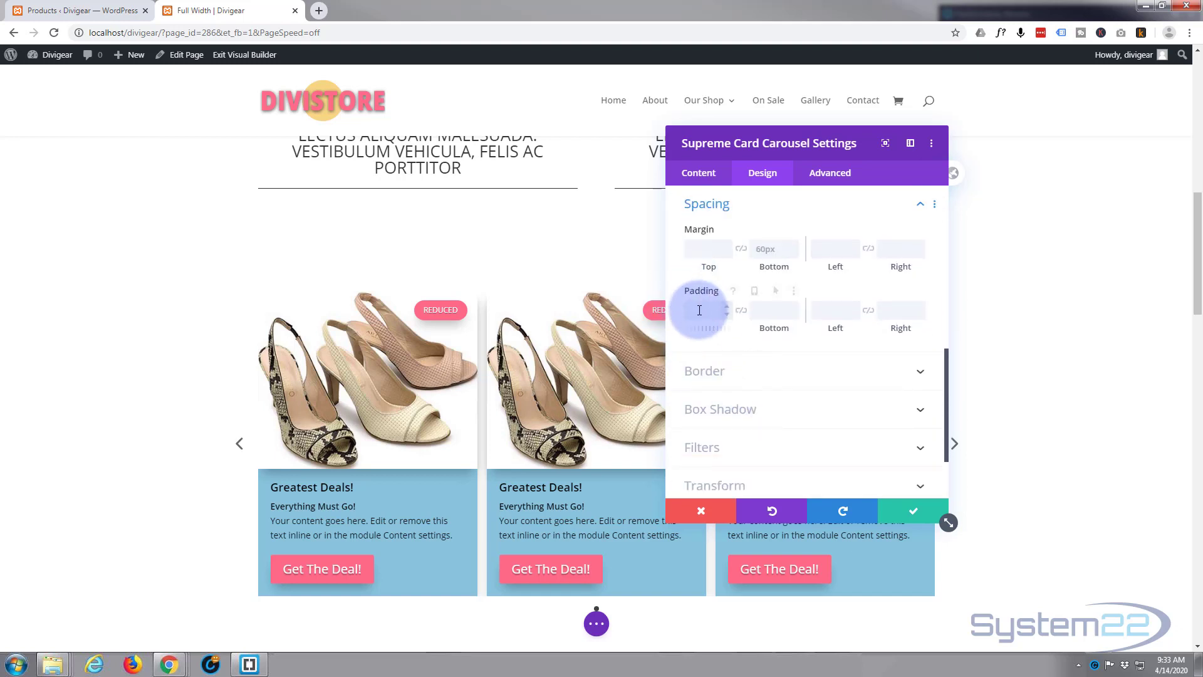
left_click(700, 310)
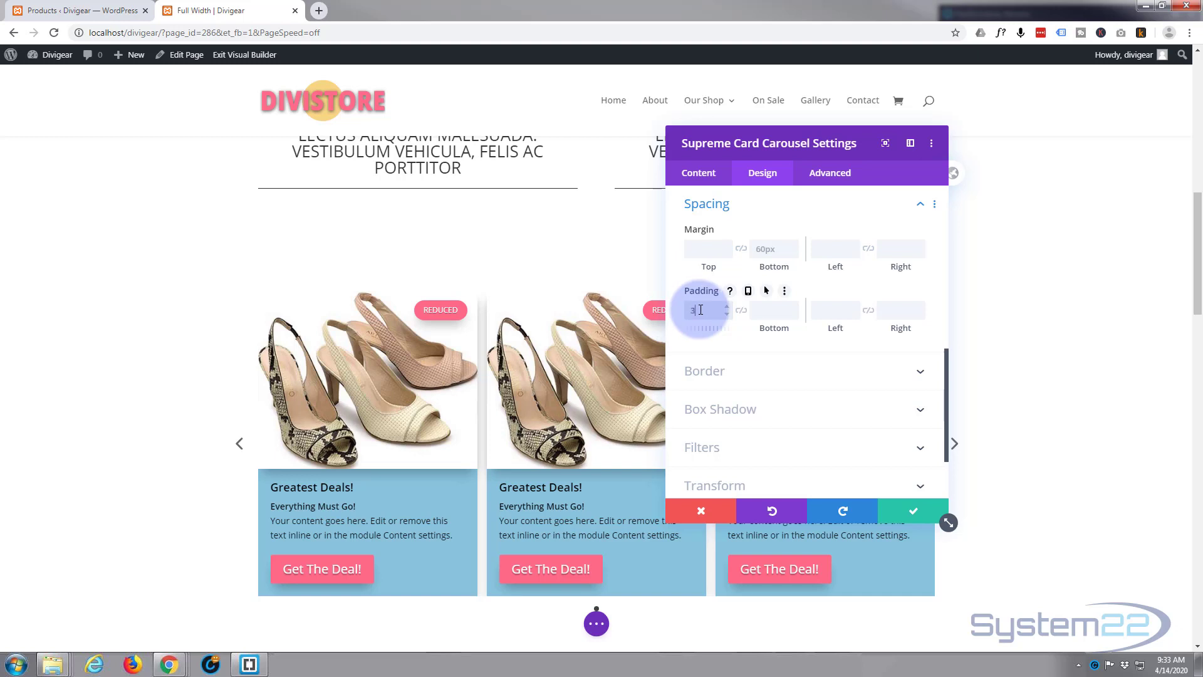
type("30")
left_click(742, 310)
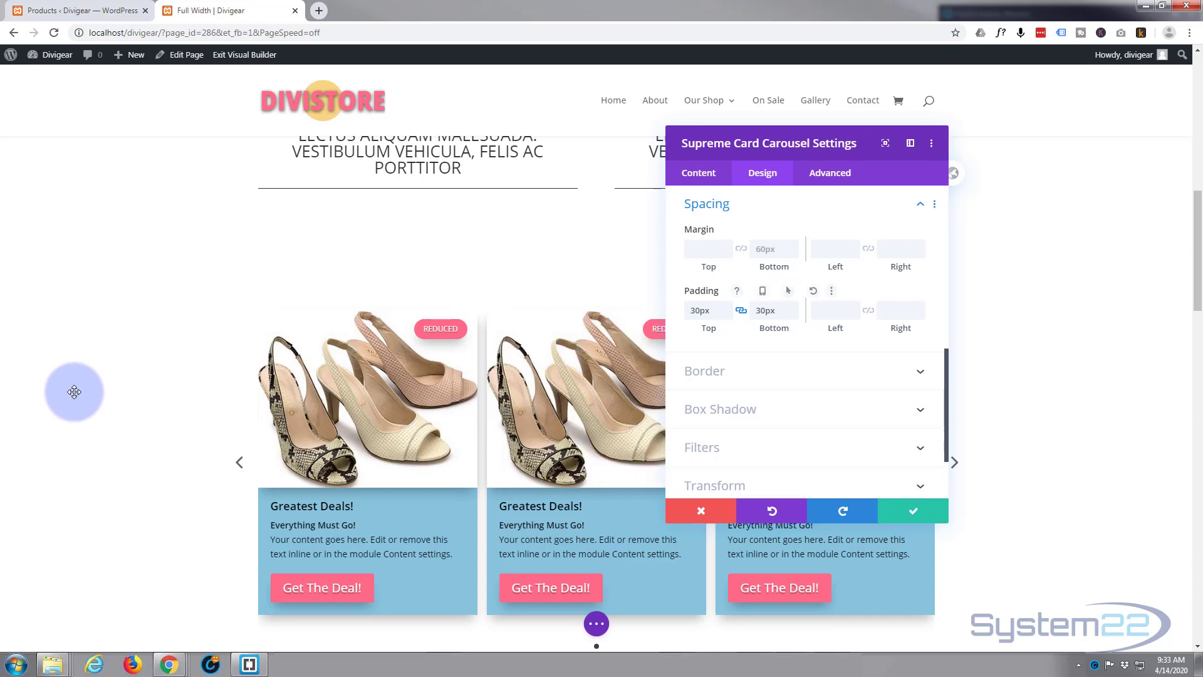
scroll(77, 391, "down", 2)
scroll(90, 540, "up", 2)
scroll(90, 540, "down", 1)
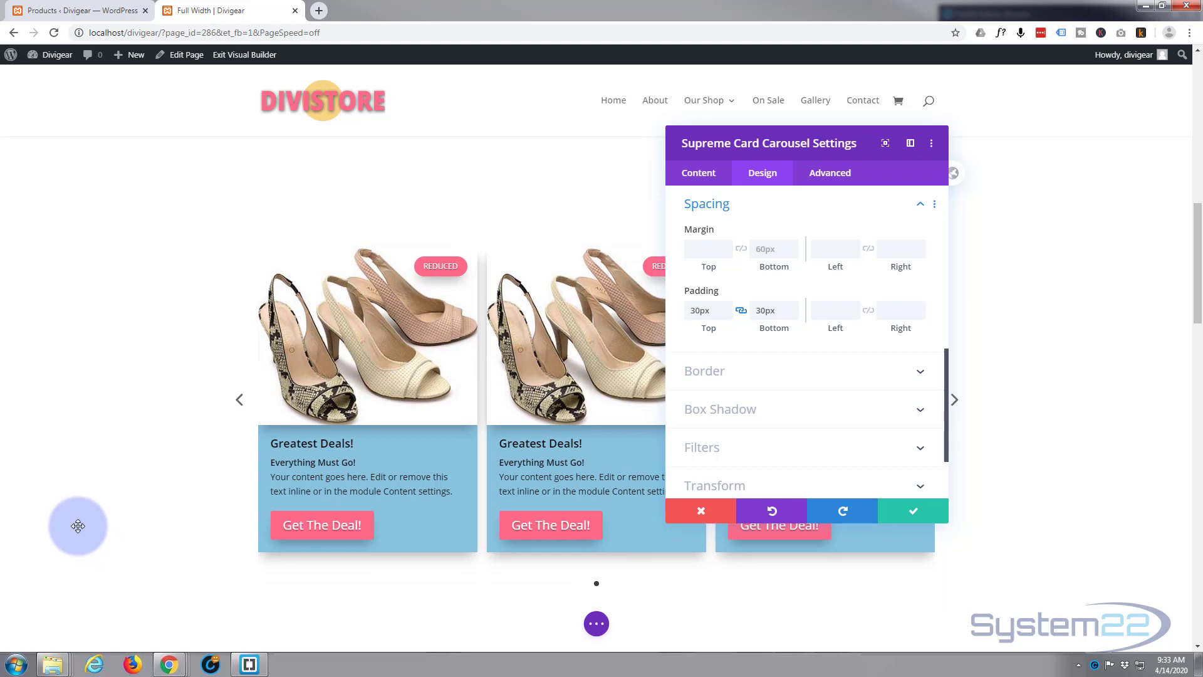
Move the settings panel aside and set the carousel's Text Alignment to center
left_click(777, 179)
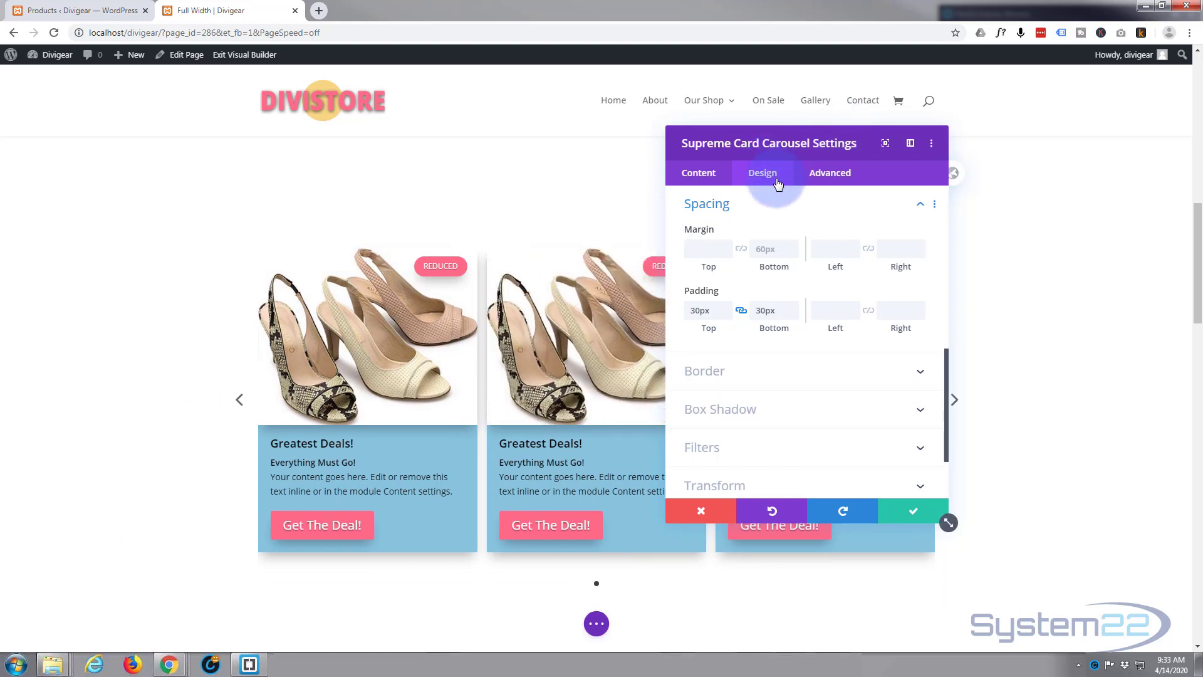
left_click_drag(810, 142, 967, 139)
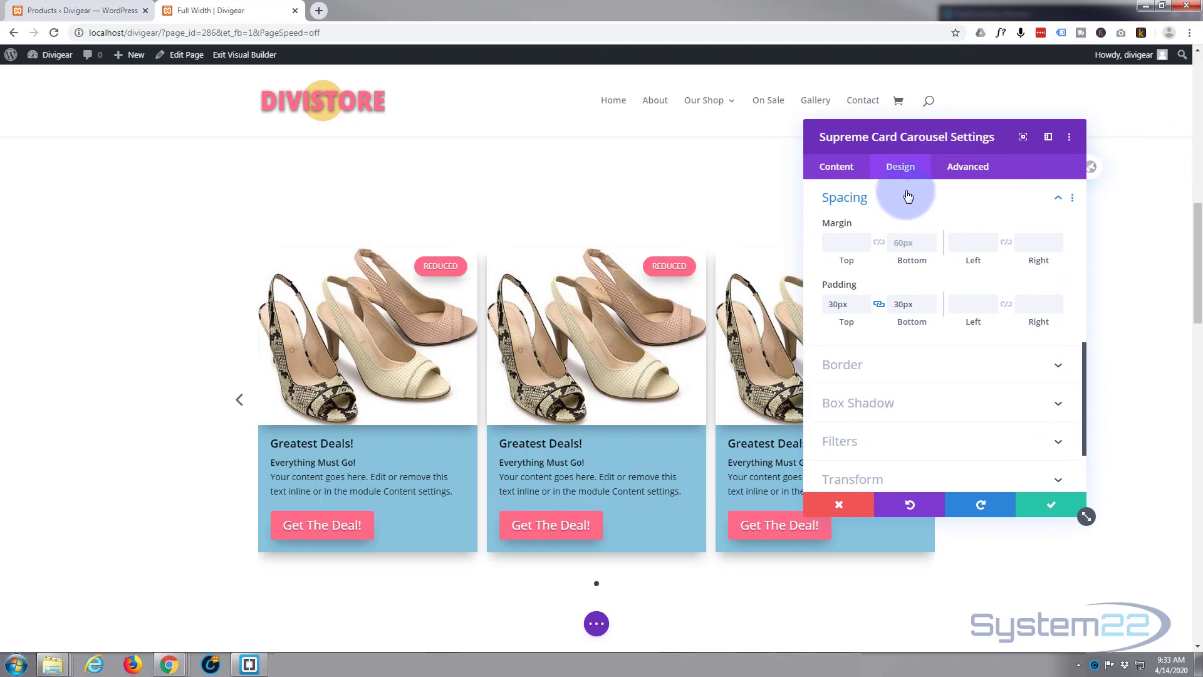
left_click(906, 202)
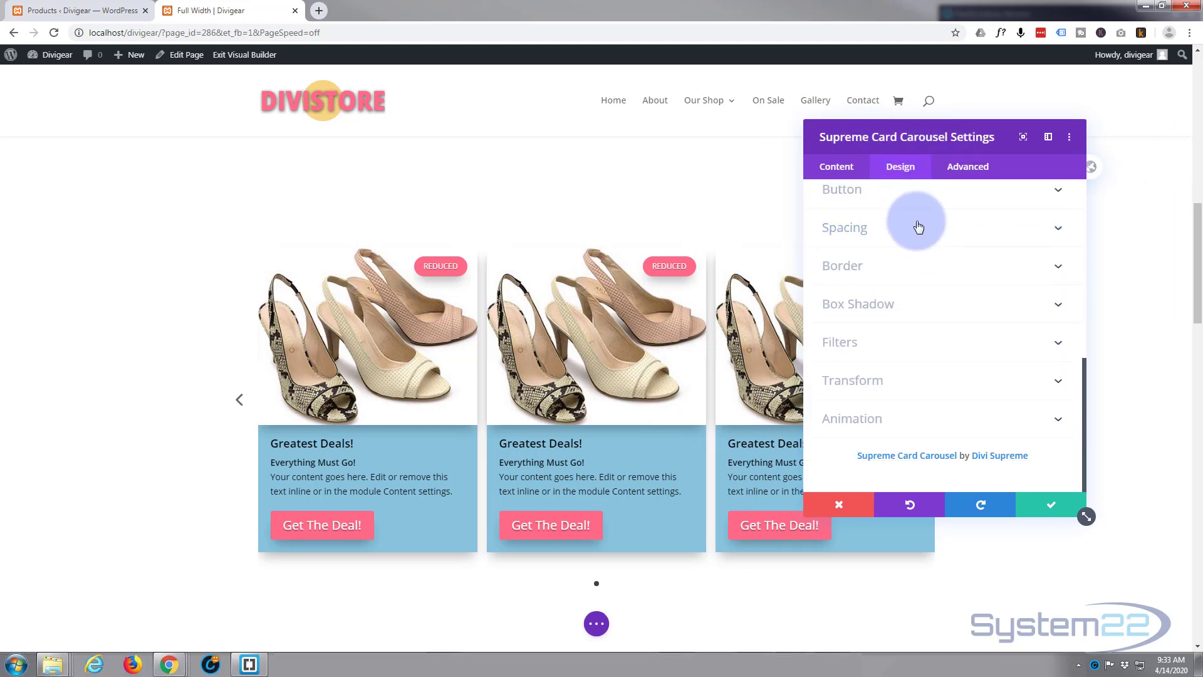
scroll(914, 213, "up", 3)
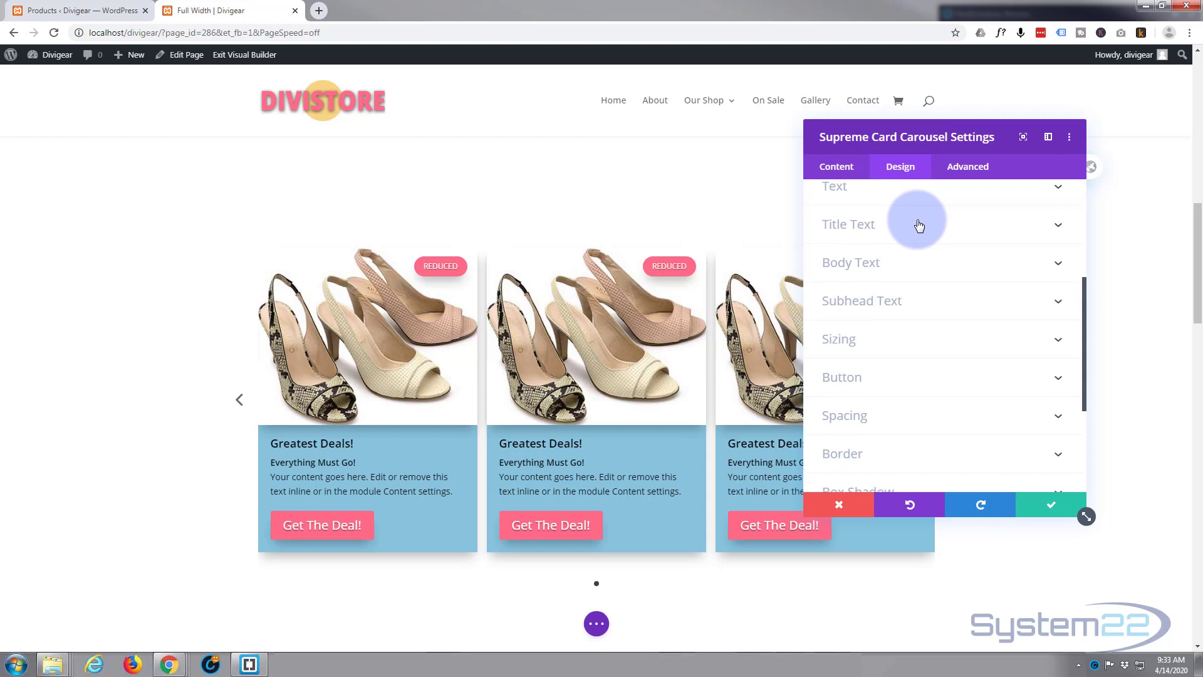
scroll(919, 224, "up", 1)
left_click(918, 245)
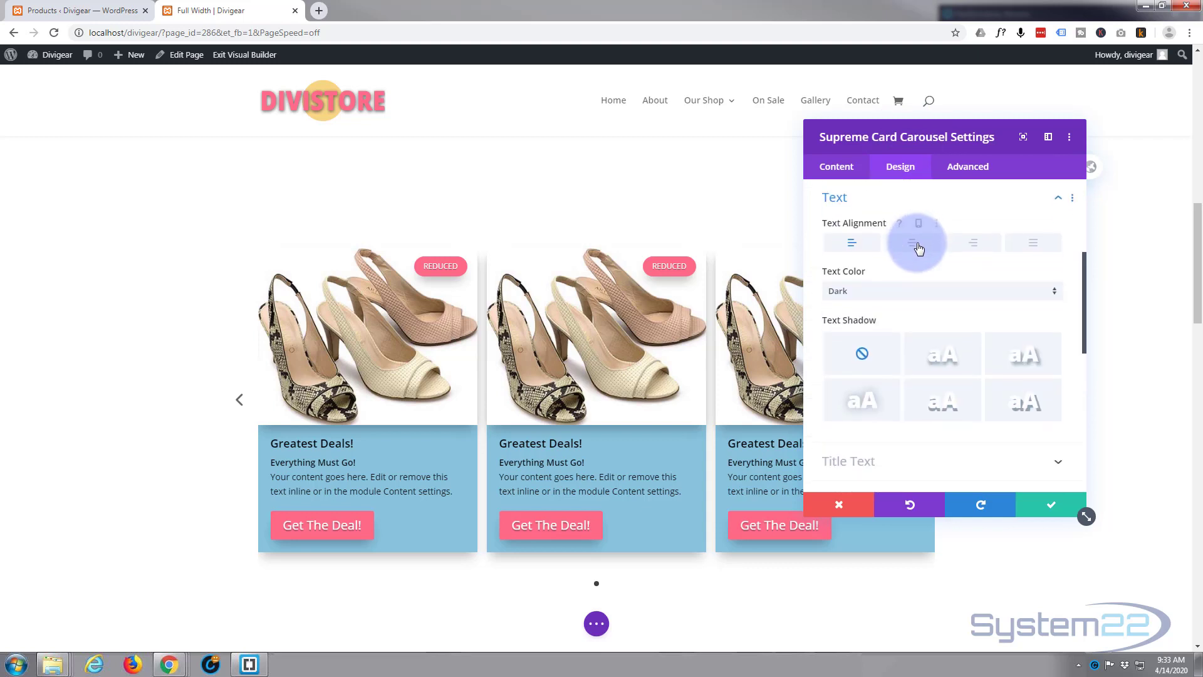
left_click(916, 244)
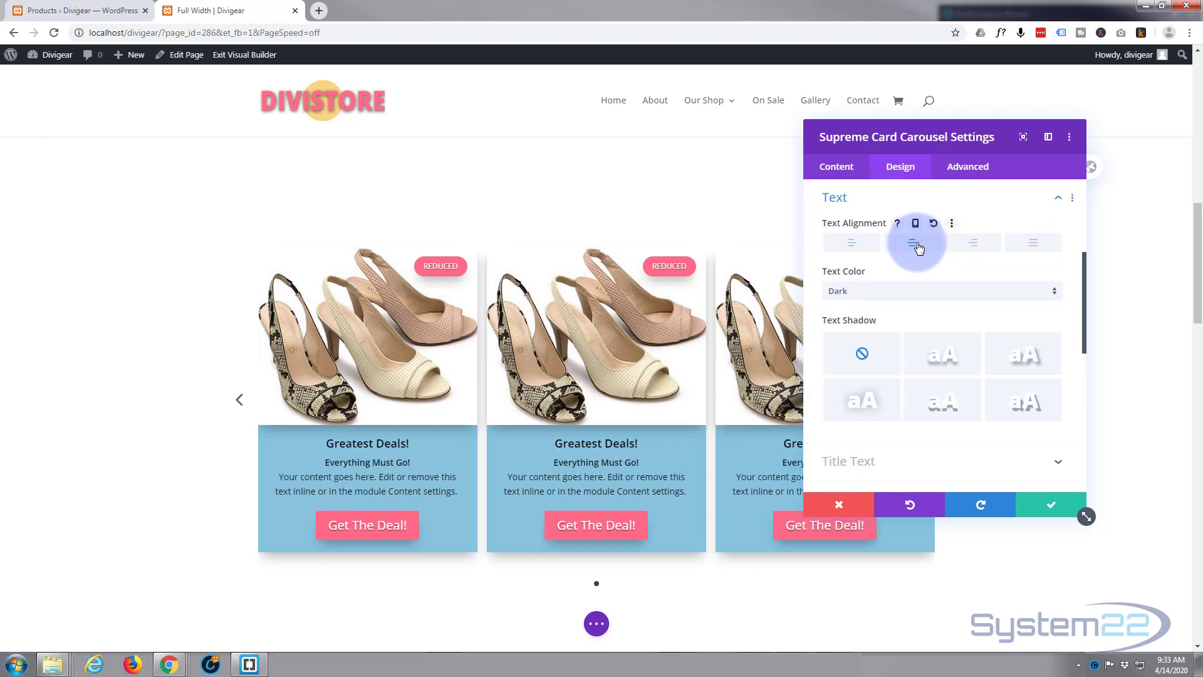
scroll(915, 245, "down", 2)
scroll(915, 248, "up", 2)
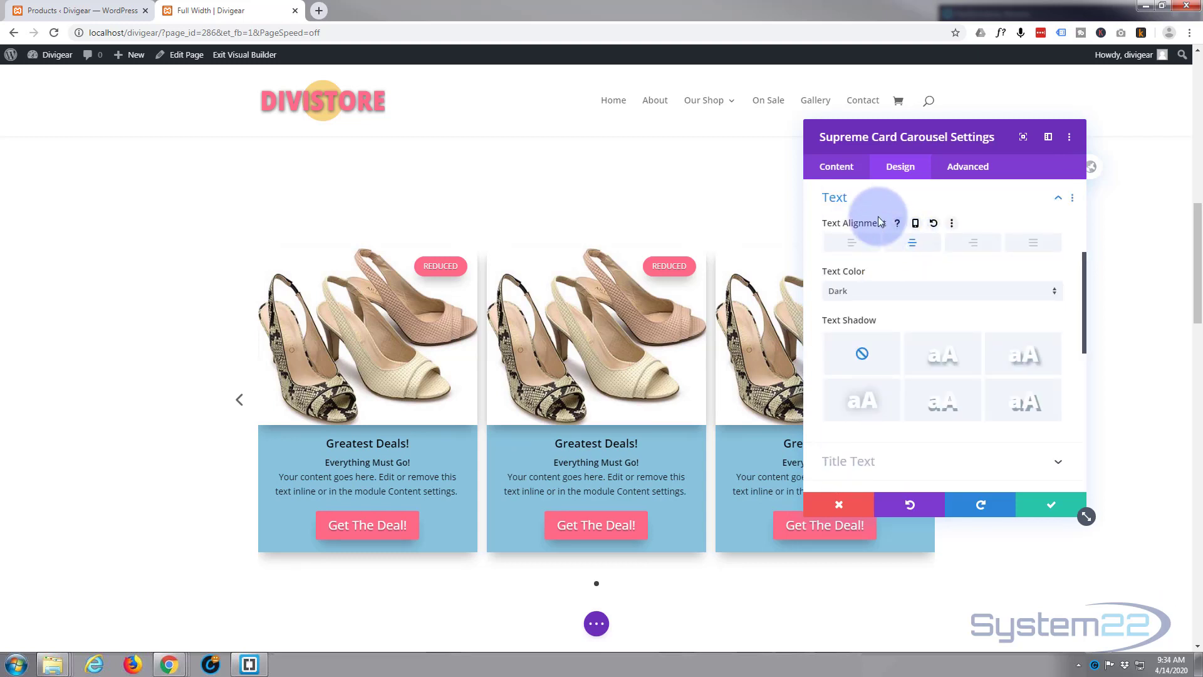
left_click(837, 168)
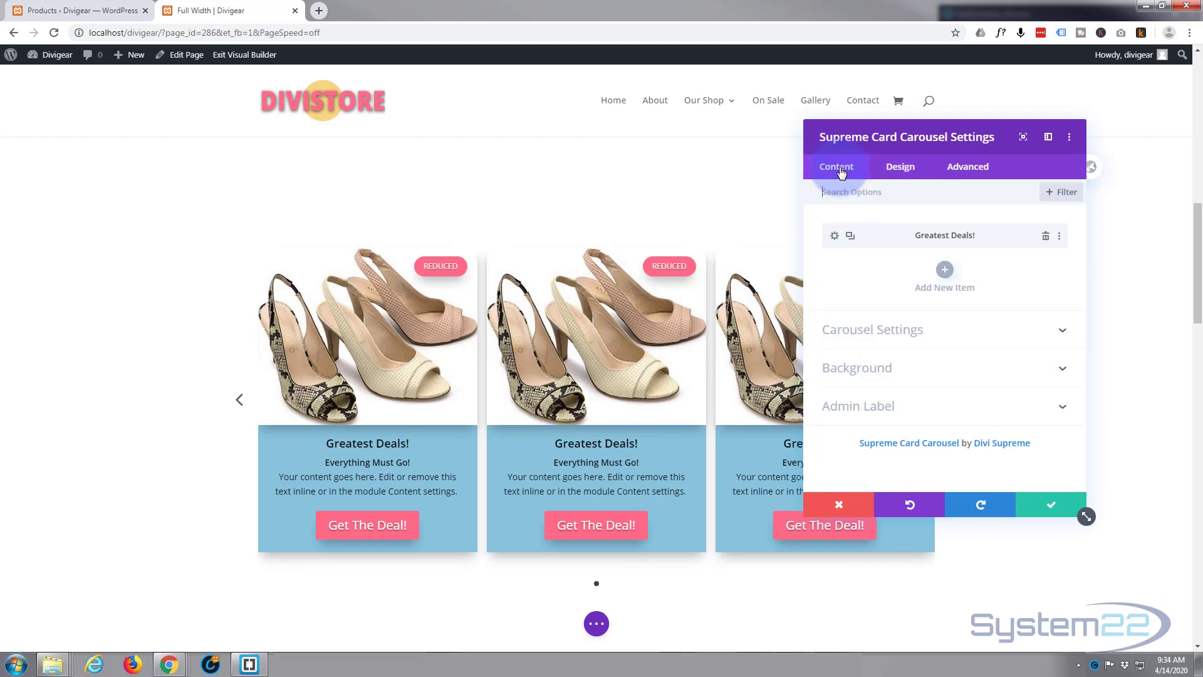
Duplicate the Greatest Deals! card and confirm a copy with its own product image
left_click(851, 237)
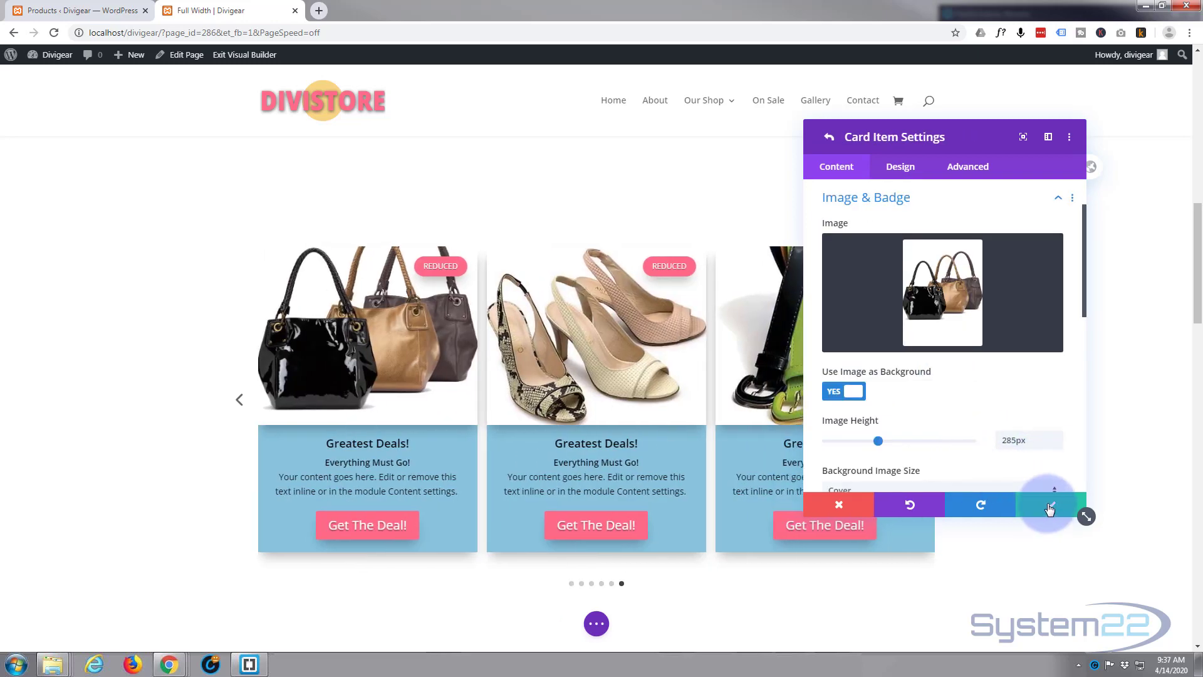
left_click(1051, 509)
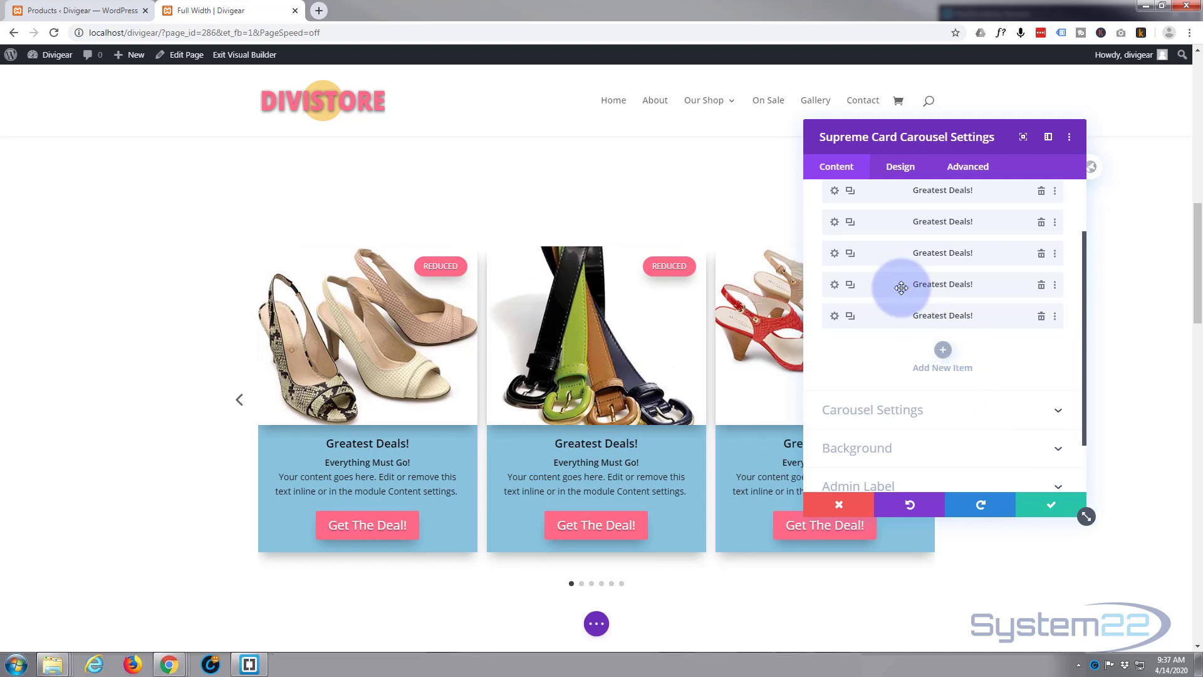
scroll(898, 314, "down", 1)
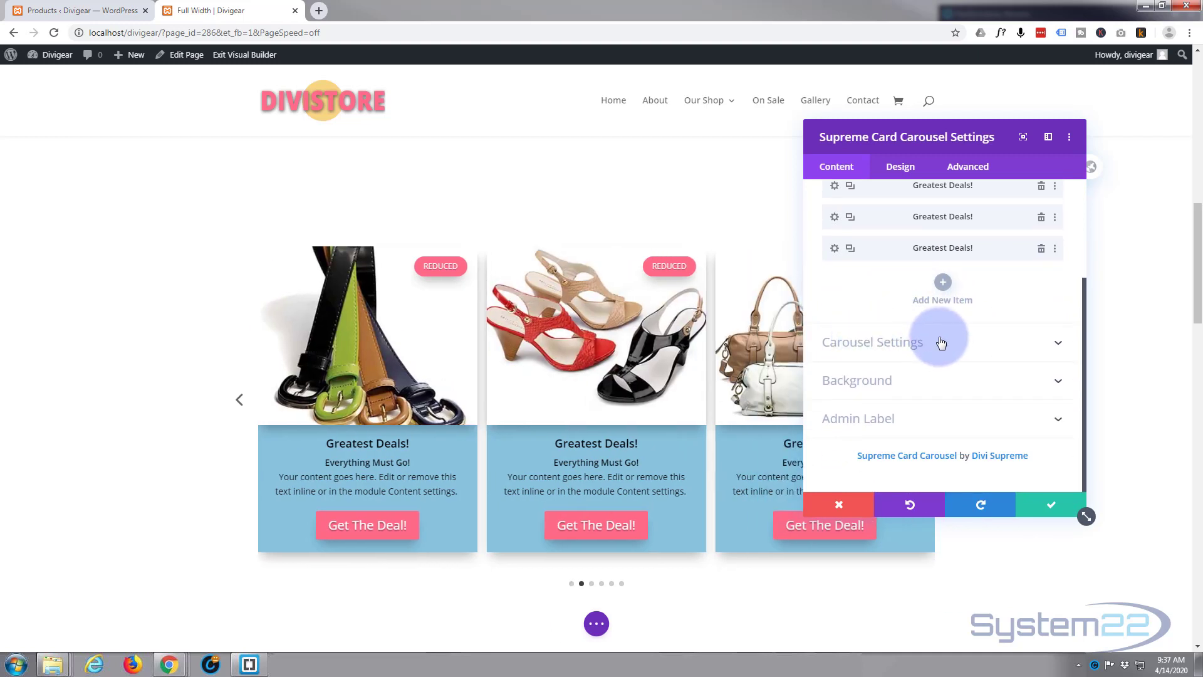
Keep the carousel's transition Effect on Slide with Centered Mode off
left_click(958, 342)
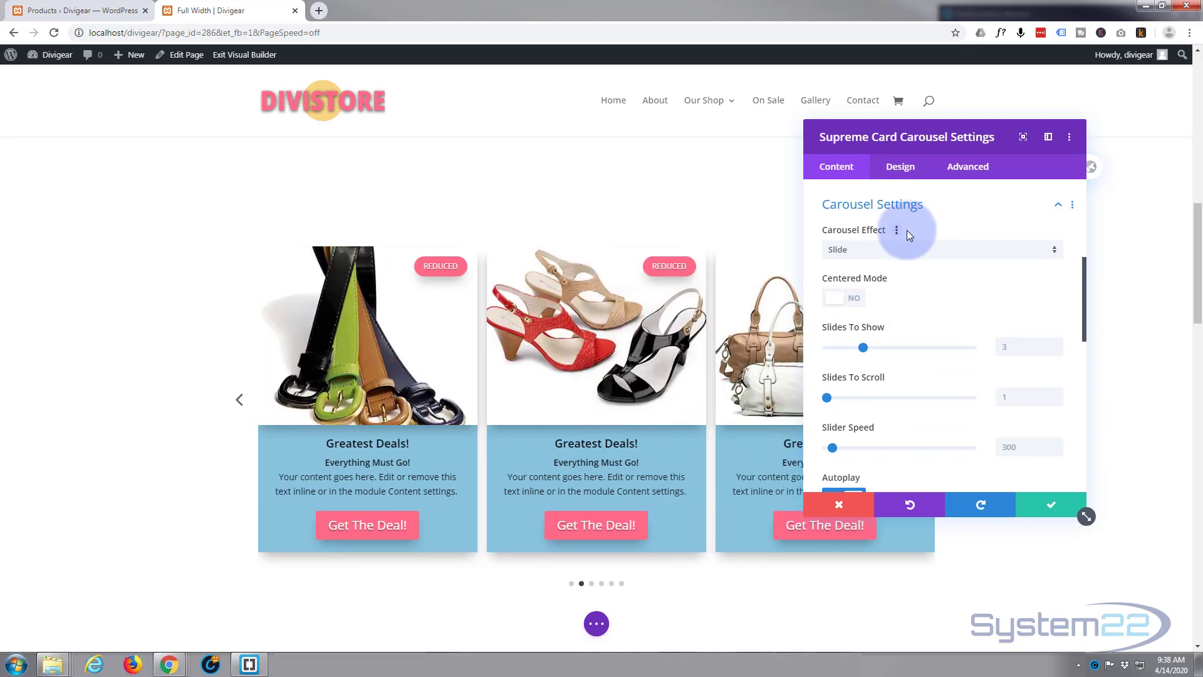
left_click(925, 255)
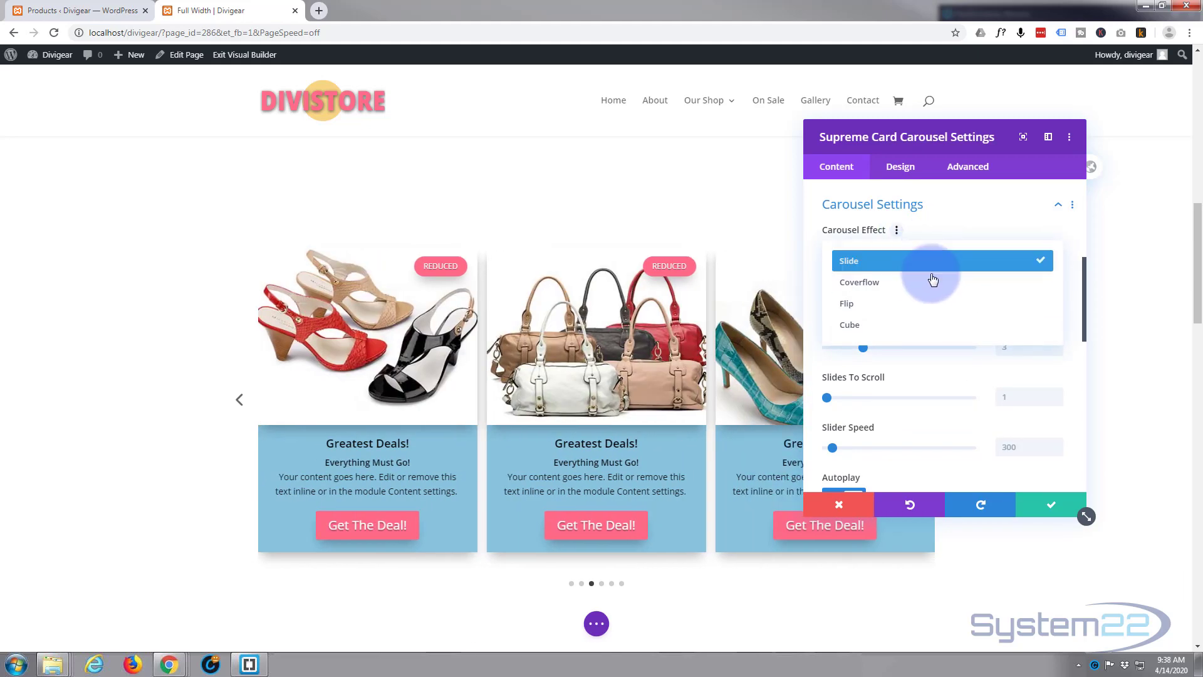
left_click(983, 206)
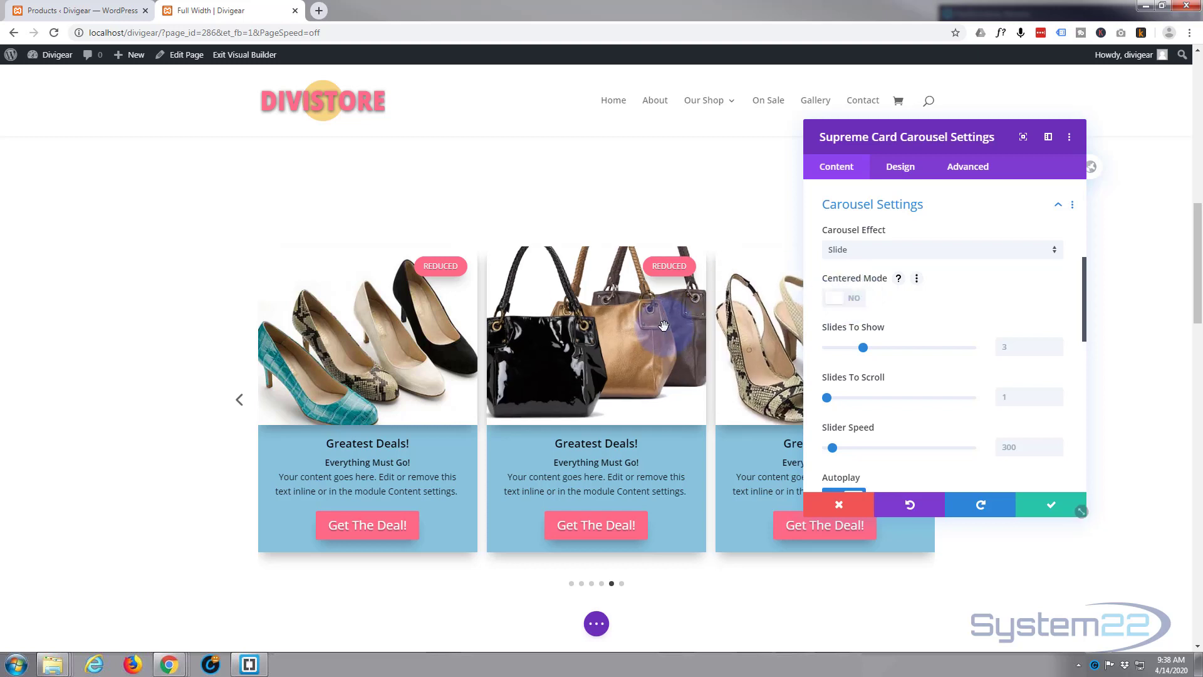
left_click(865, 299)
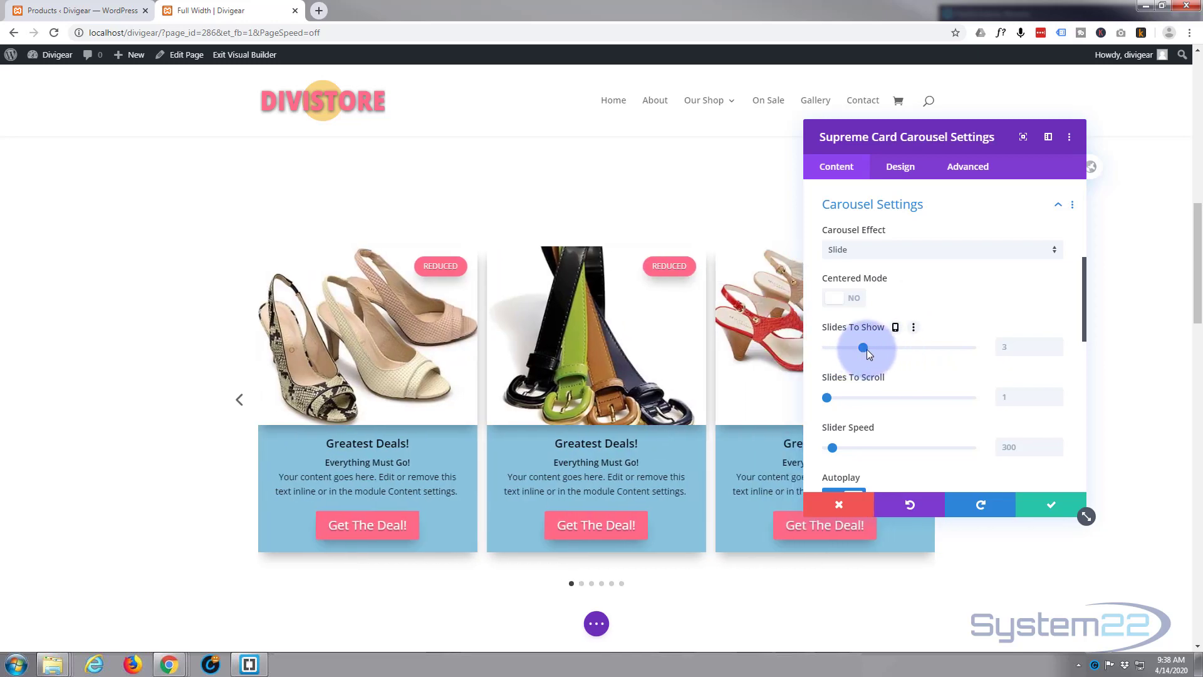
Settle on 3 Slides To Show and 1 Slides To Scroll after testing, with Slider Speed 750
left_click_drag(874, 347, 885, 348)
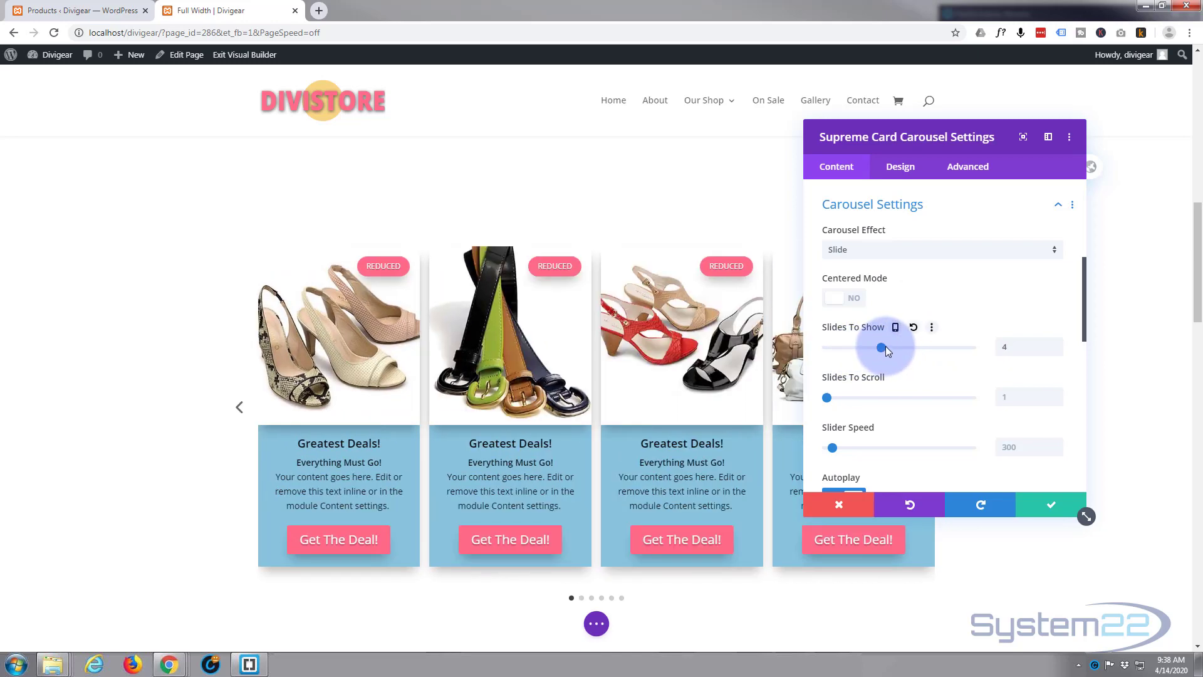
left_click_drag(980, 139, 1081, 171)
left_click_drag(975, 380, 958, 381)
scroll(972, 396, "down", 1)
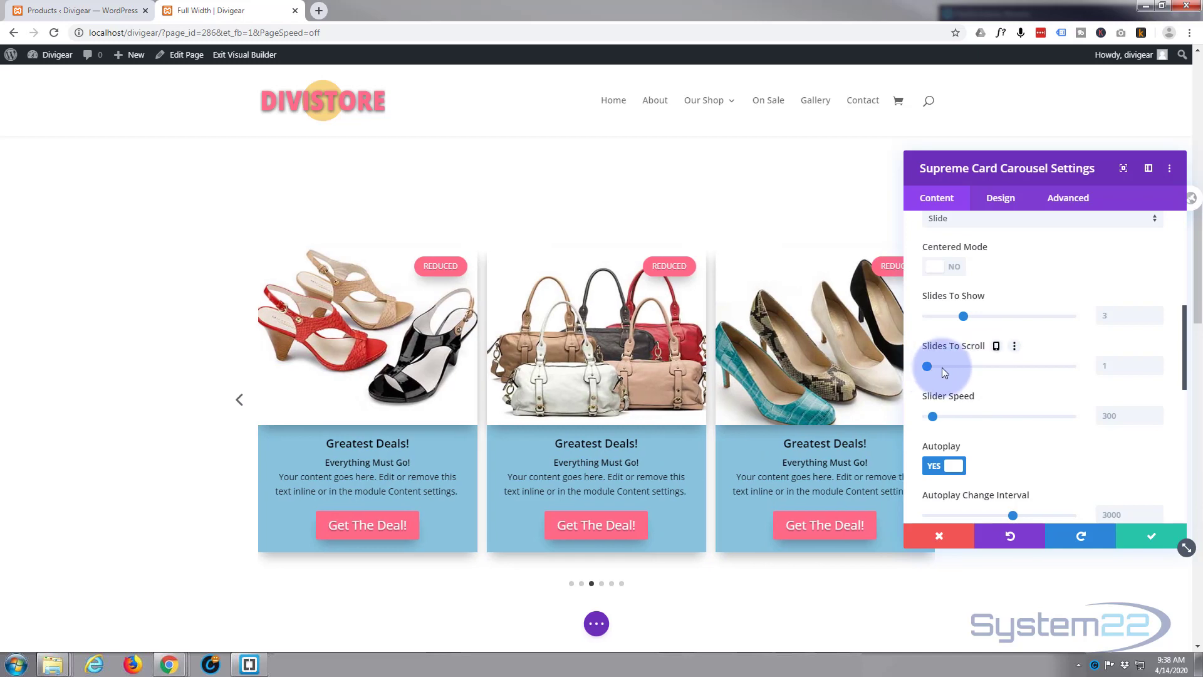
left_click(944, 367)
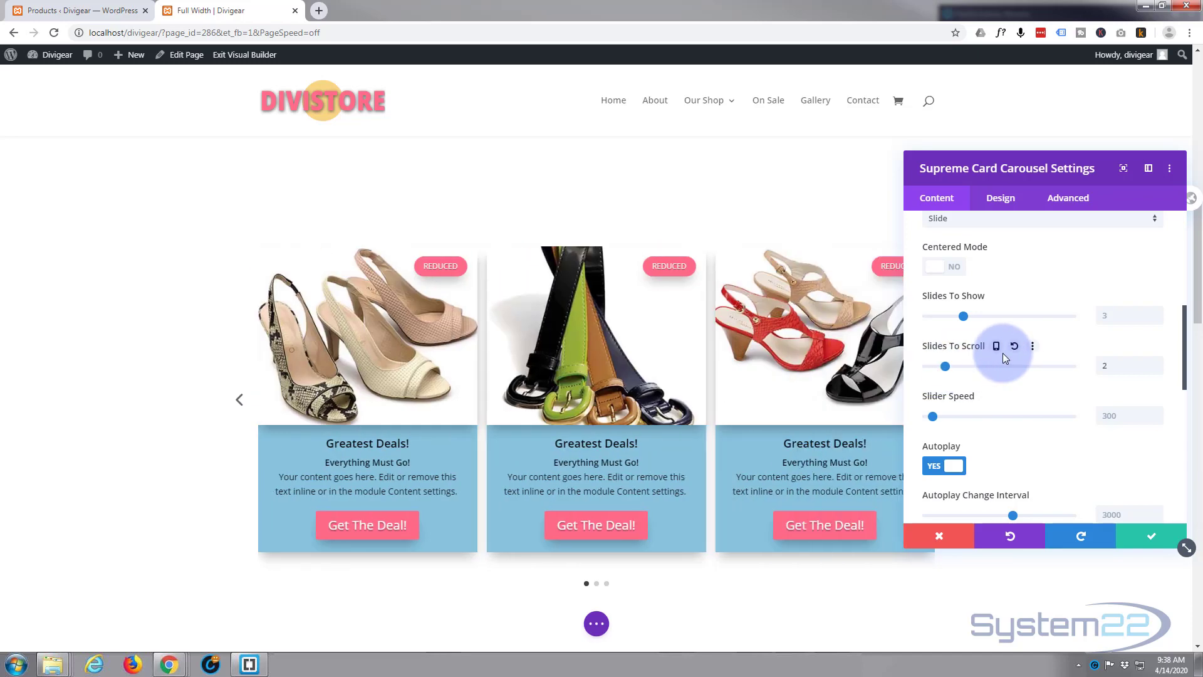
left_click(926, 366)
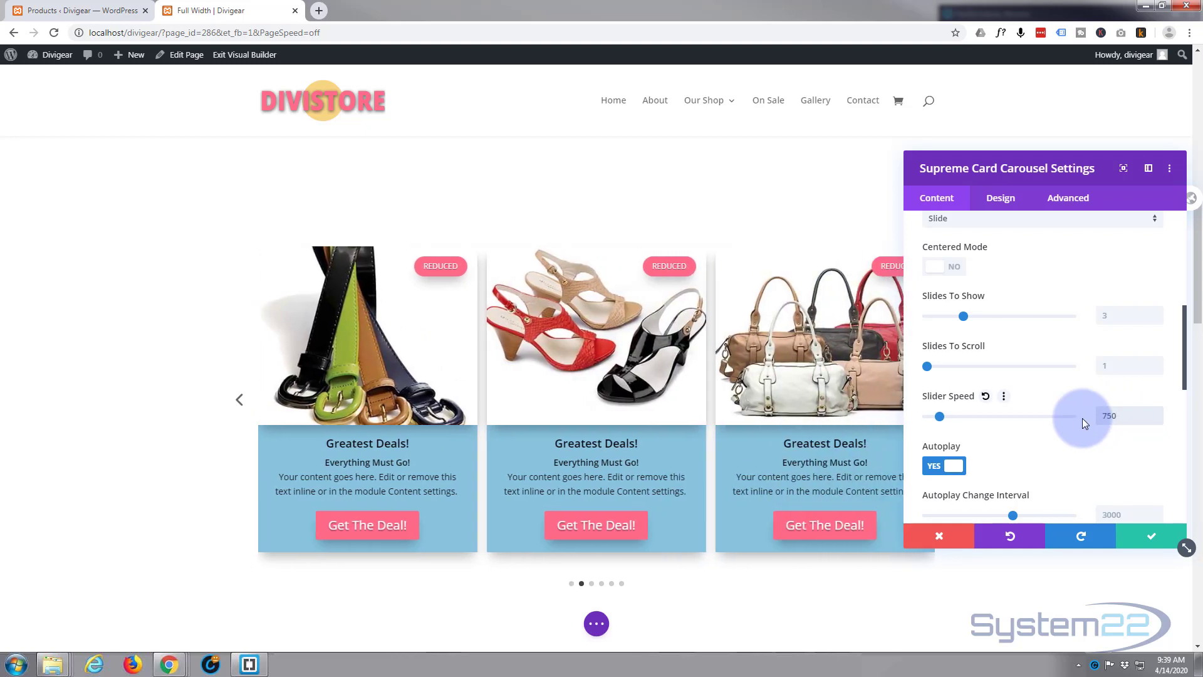
scroll(1074, 394, "down", 3)
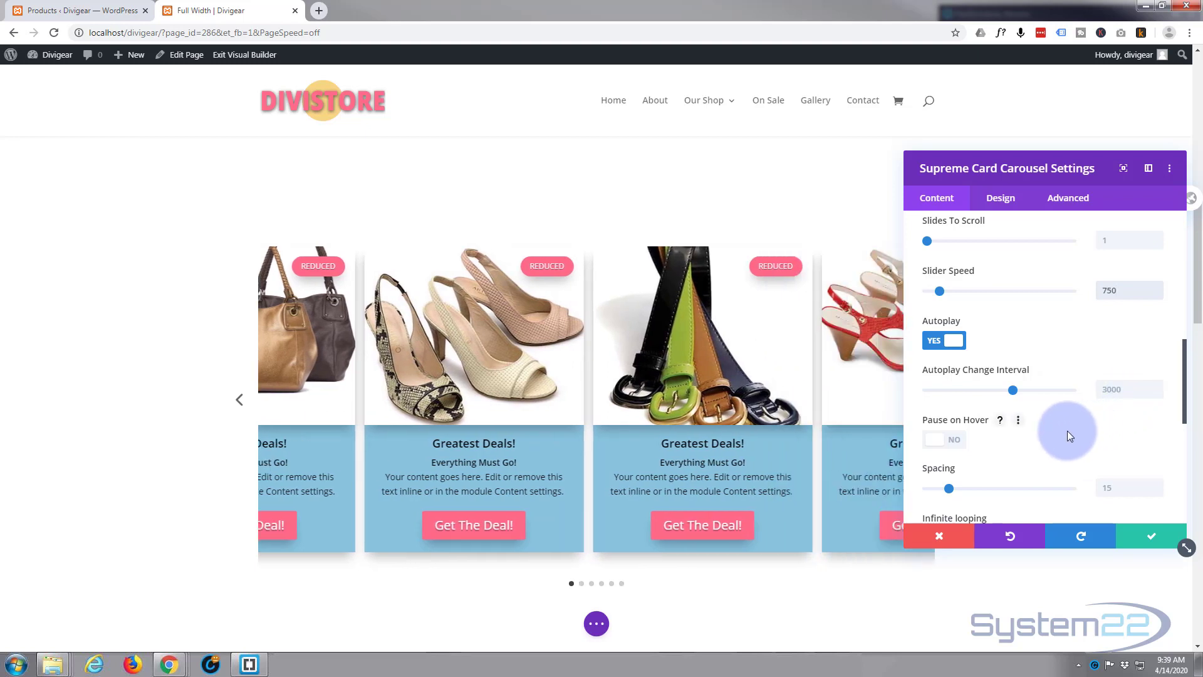
Turn Pause on Hover to Yes and set the card Spacing to 15 after testing wider gaps
scroll(1067, 431, "down", 1)
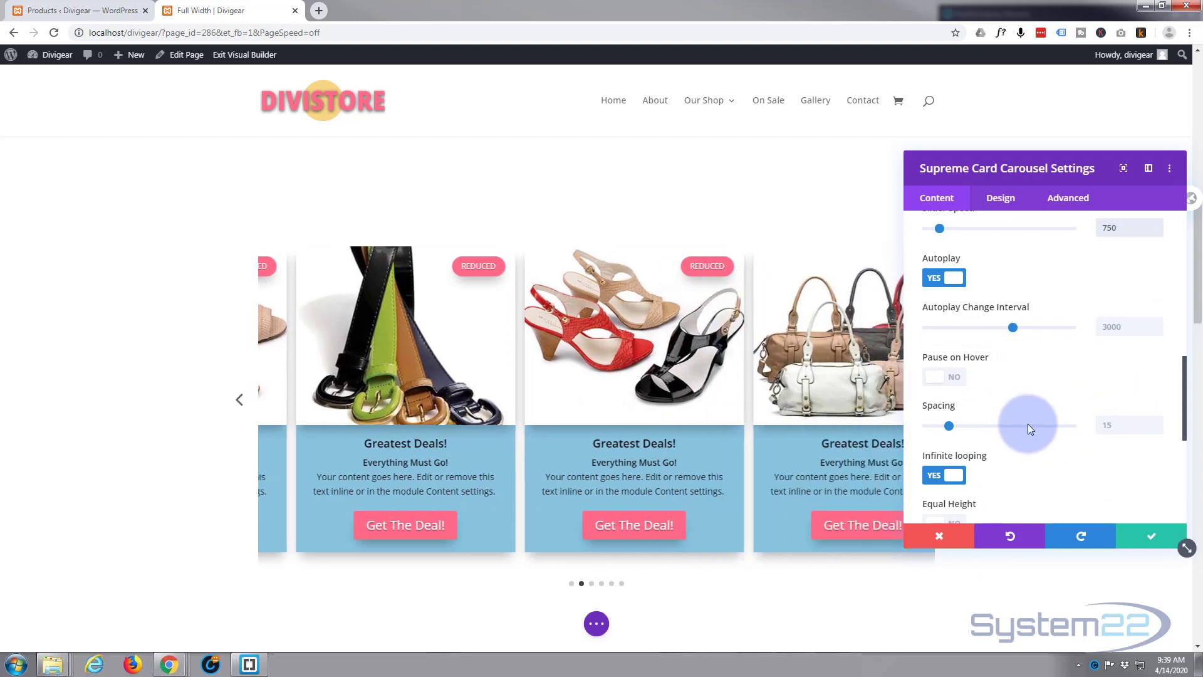
left_click(946, 378)
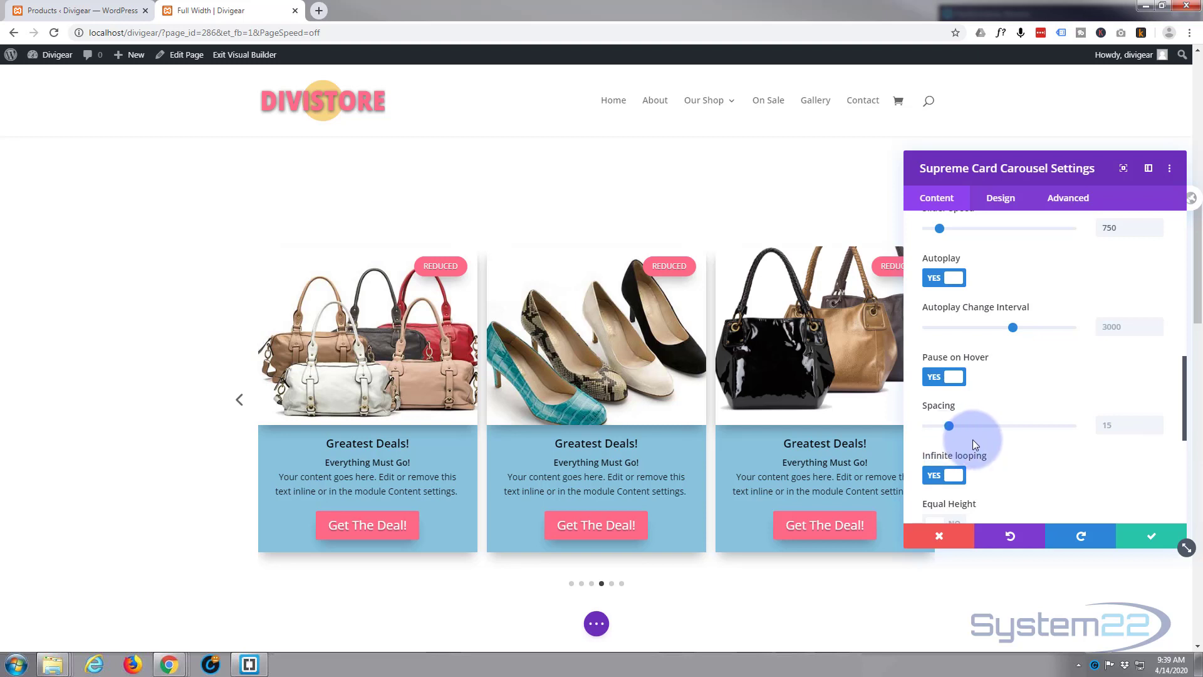
left_click(950, 424)
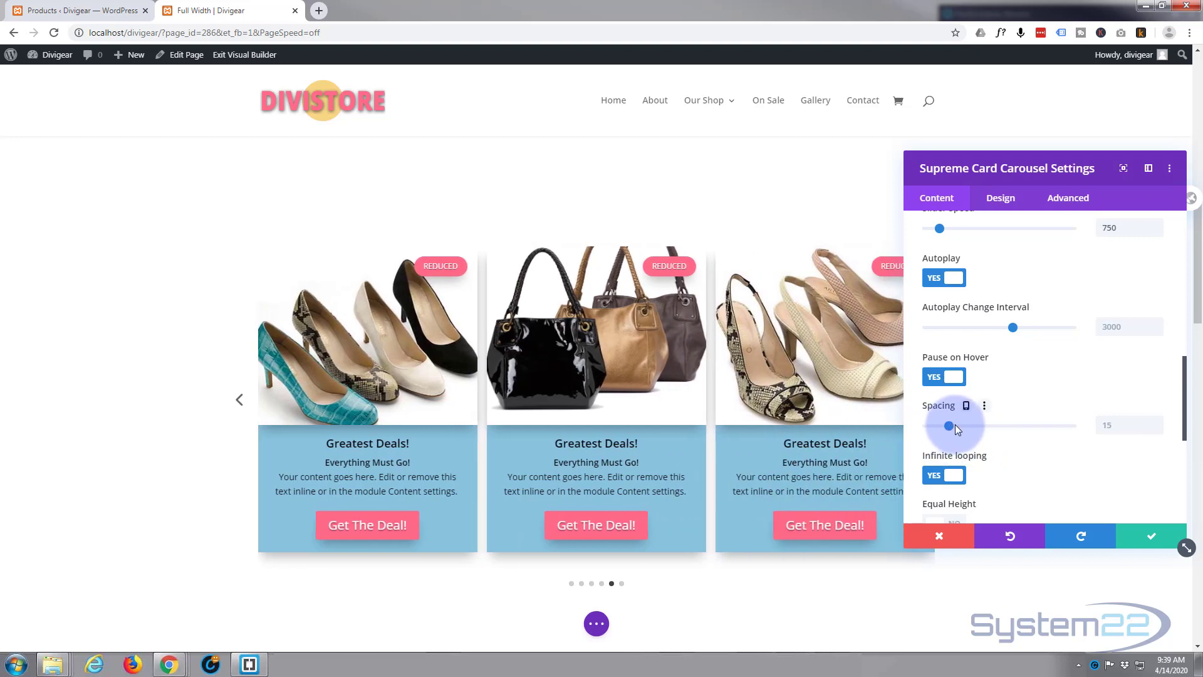
left_click_drag(973, 423, 1018, 423)
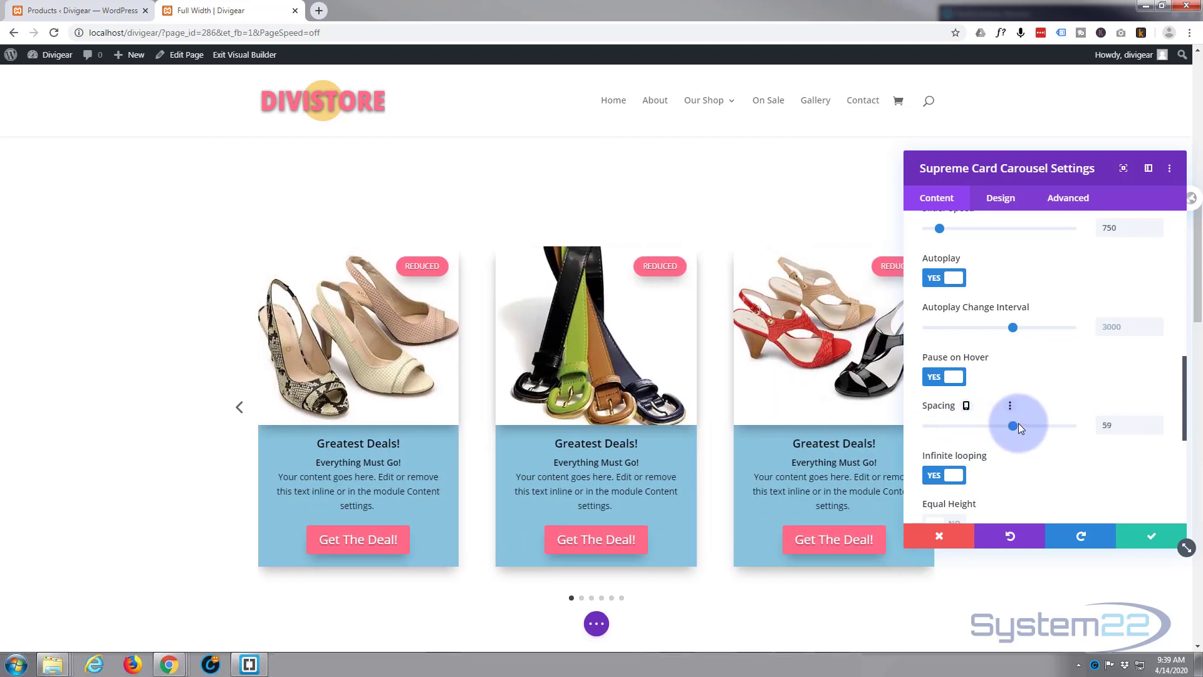
double_click(1106, 425)
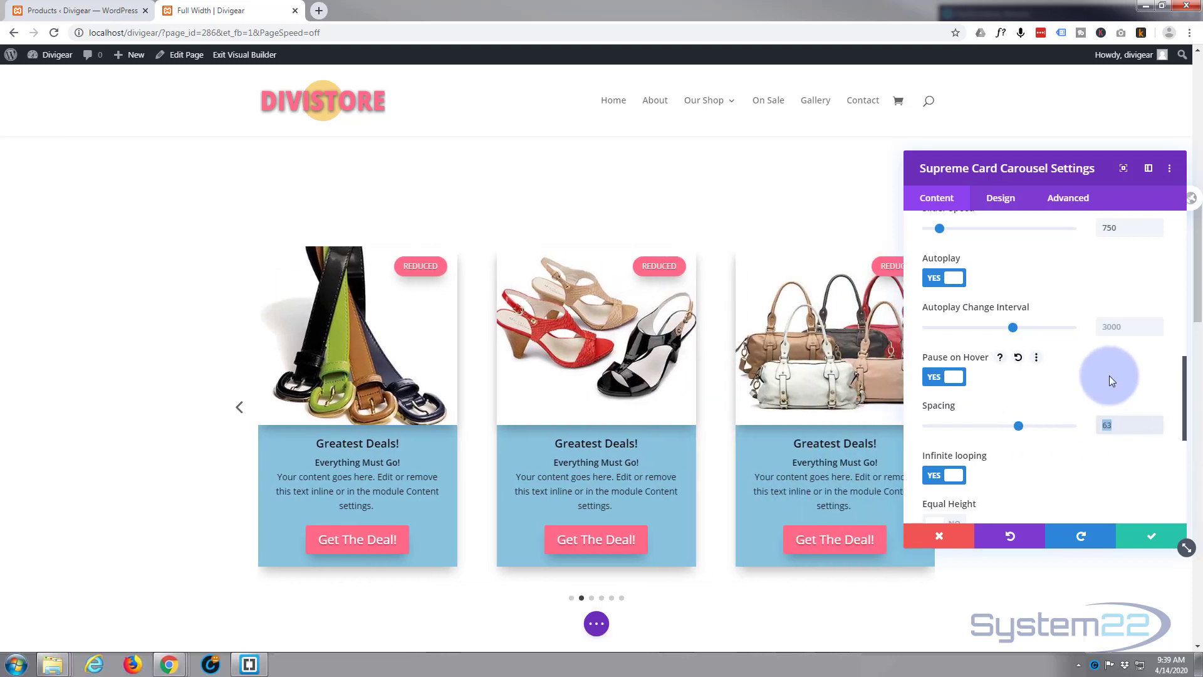
type("15")
Review the infinite looping, arrows, pagination, grab cursor and equal height toggles
scroll(1021, 412, "down", 1)
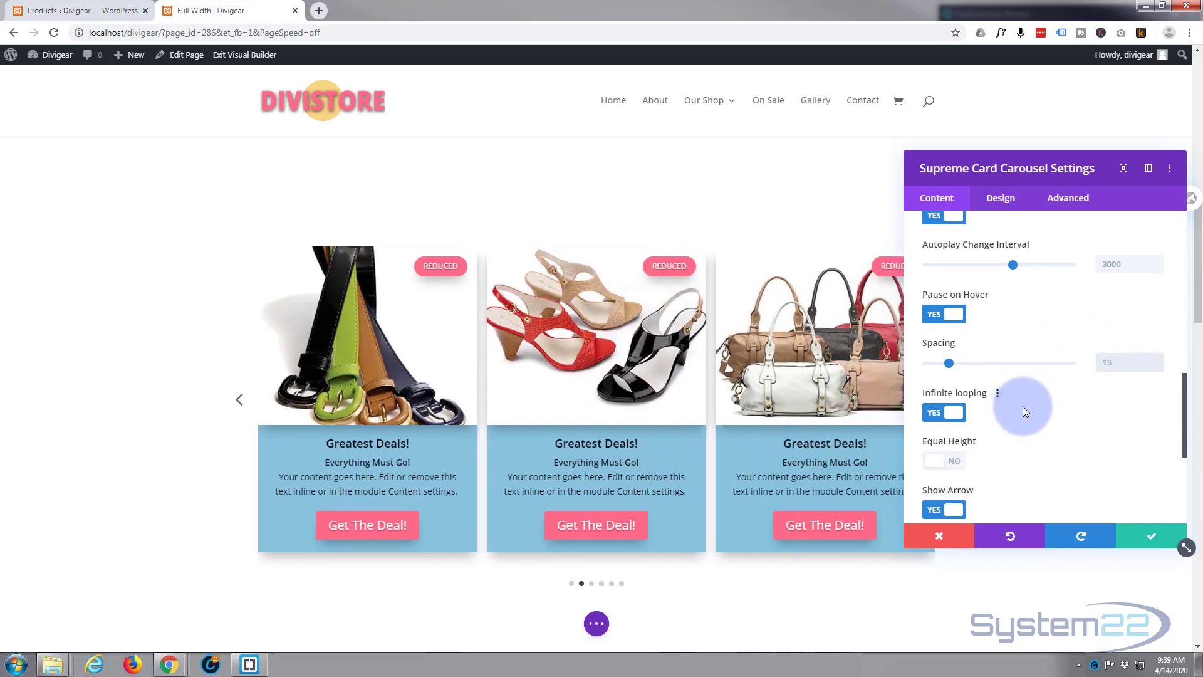
scroll(1023, 406, "down", 1)
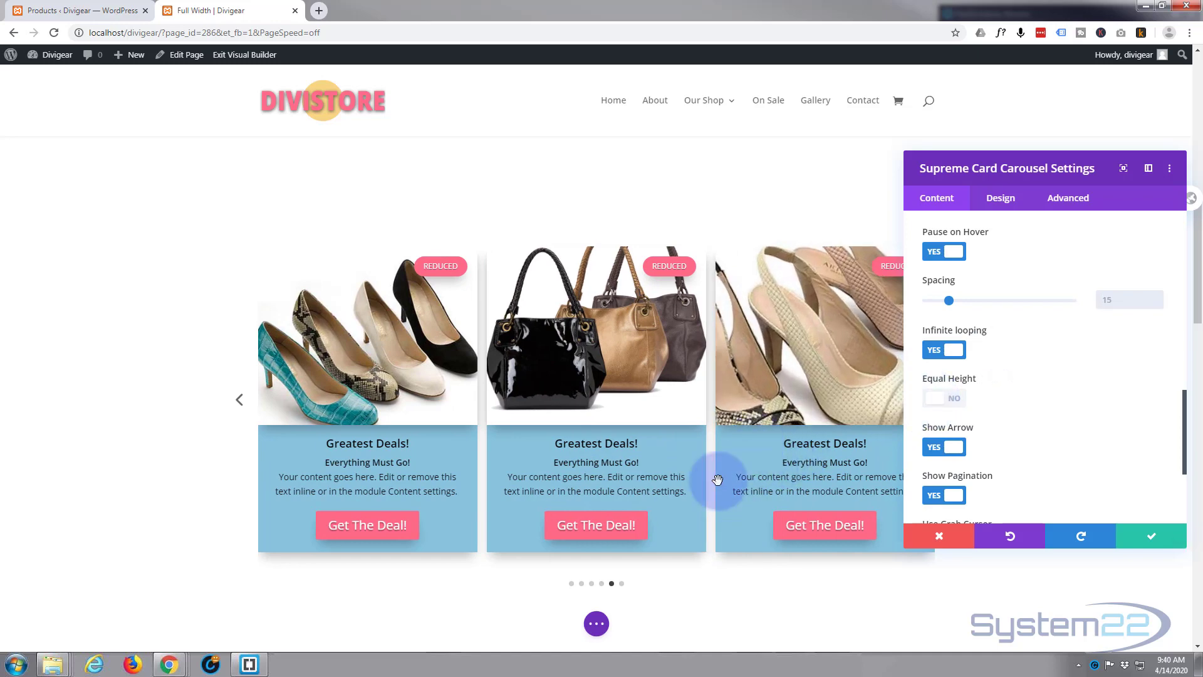
scroll(1025, 422, "down", 1)
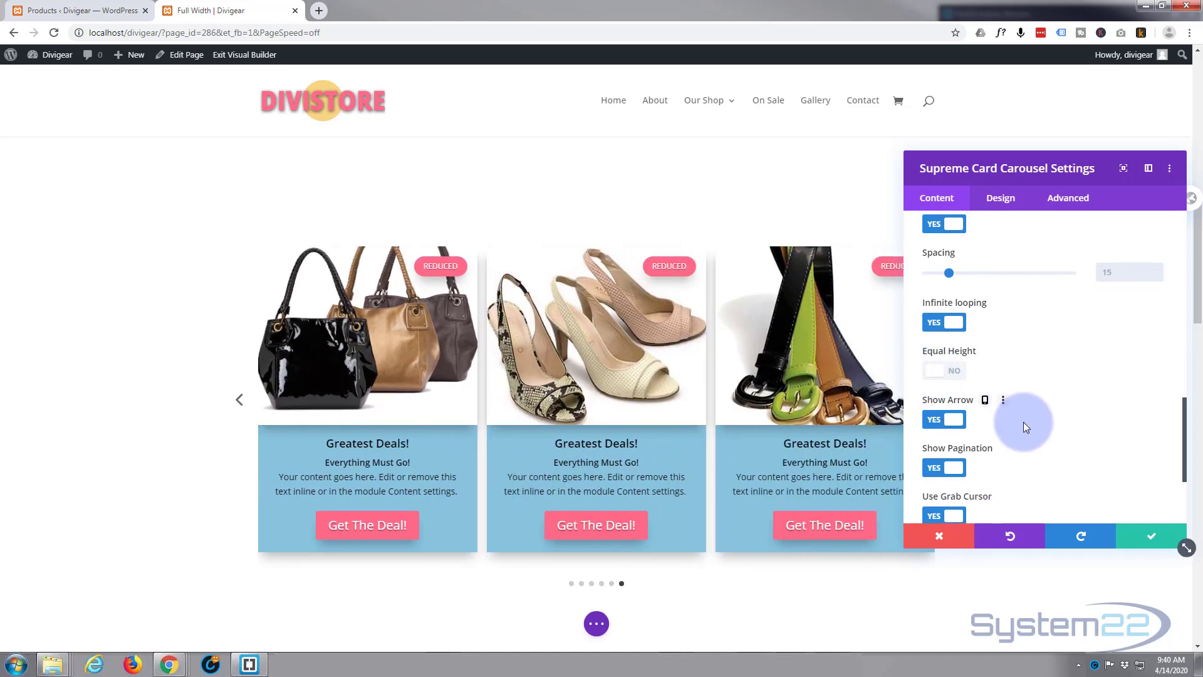
scroll(1025, 422, "down", 1)
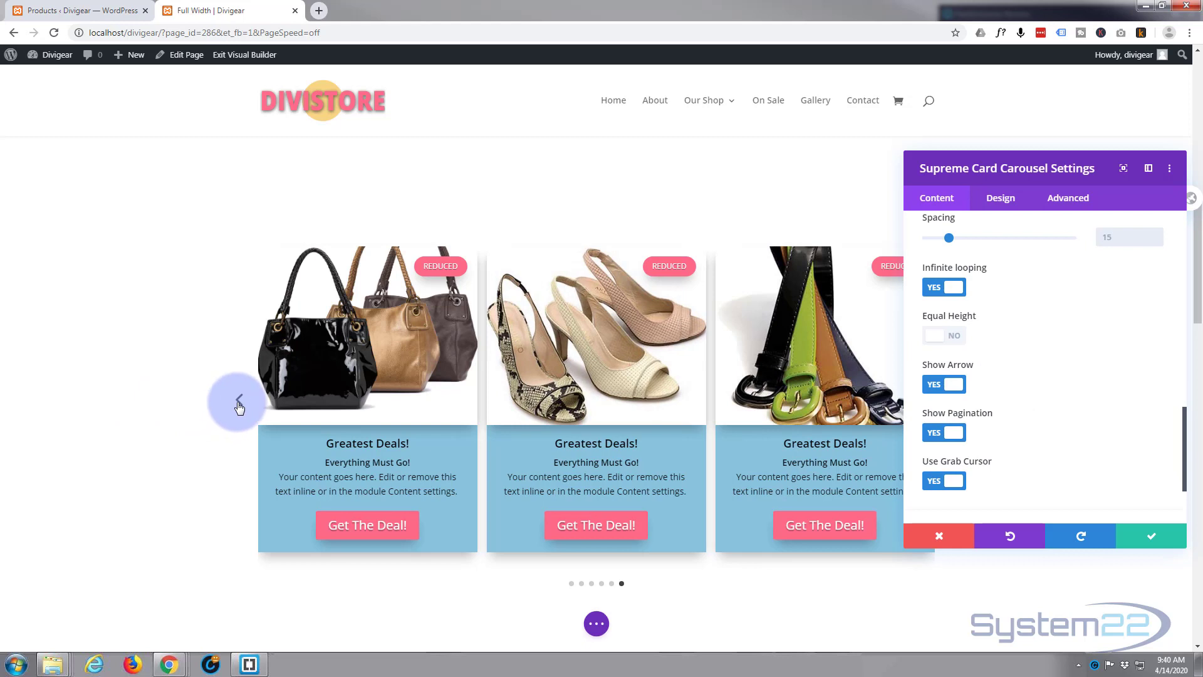
scroll(991, 425, "down", 2)
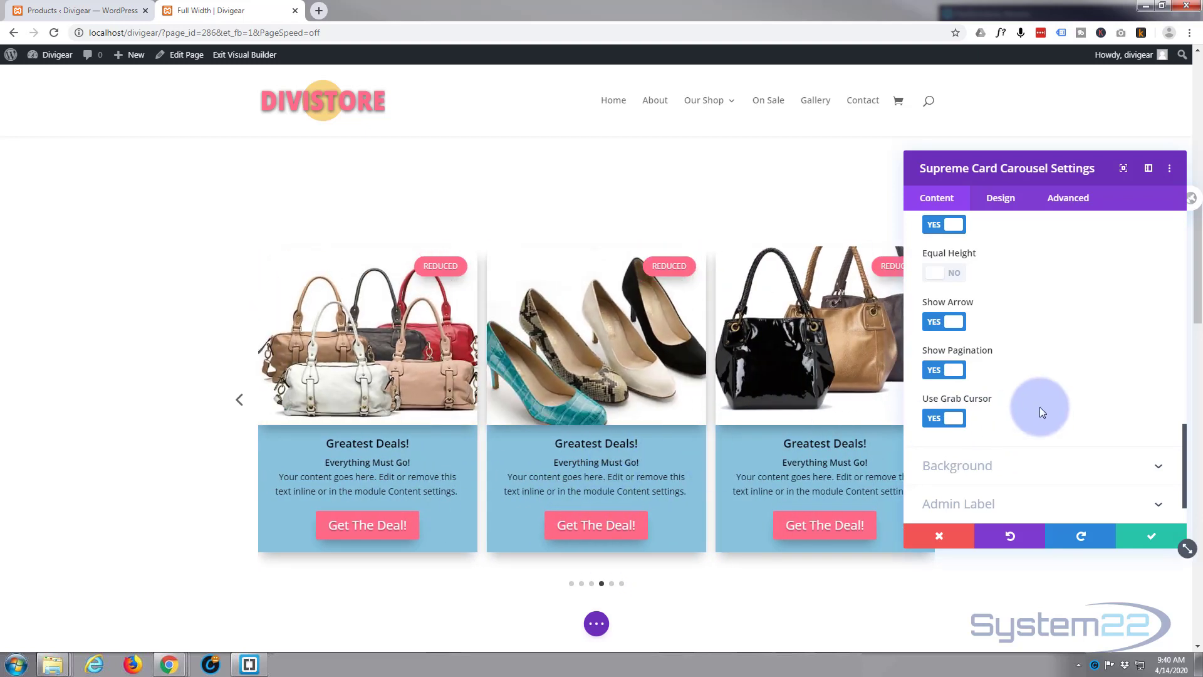
Expand the module's Admin Label options and switch the builder to wireframe view
scroll(1037, 379, "down", 1)
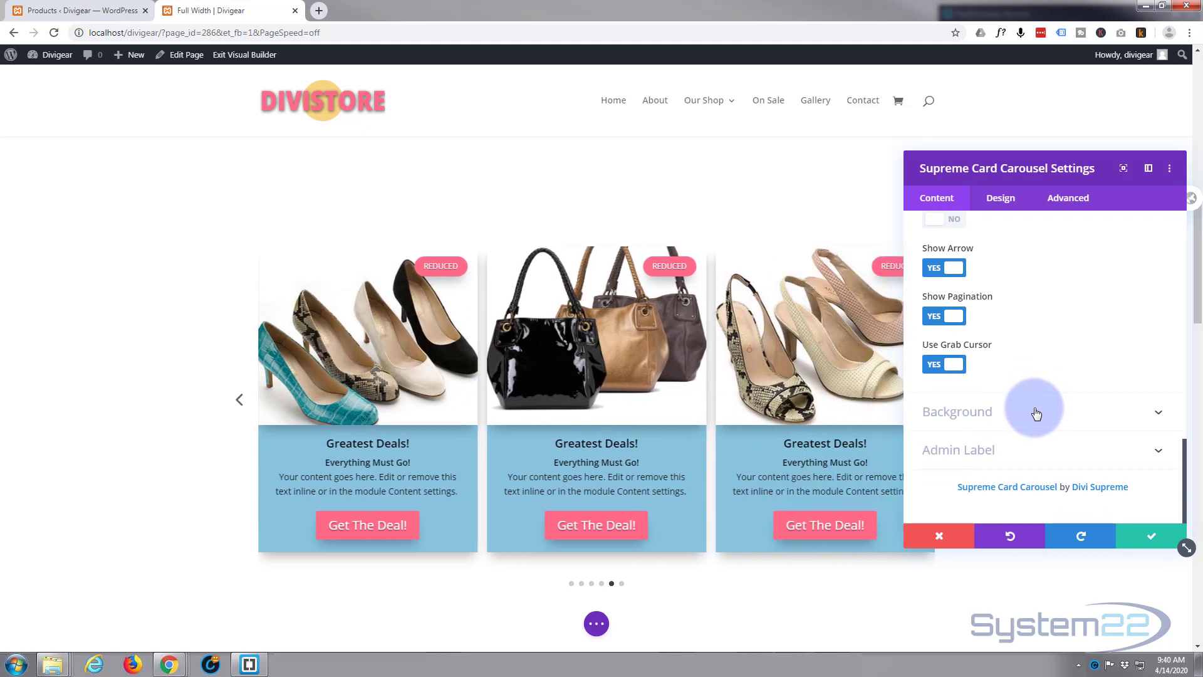
left_click(1036, 414)
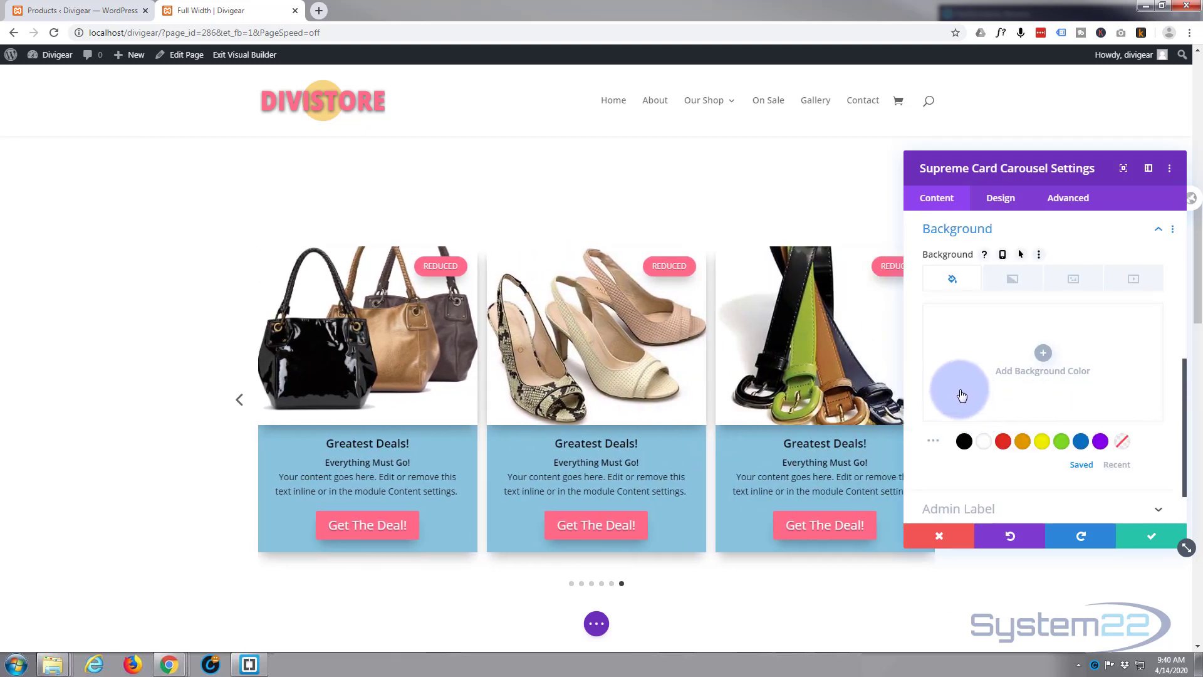
scroll(958, 475, "down", 2)
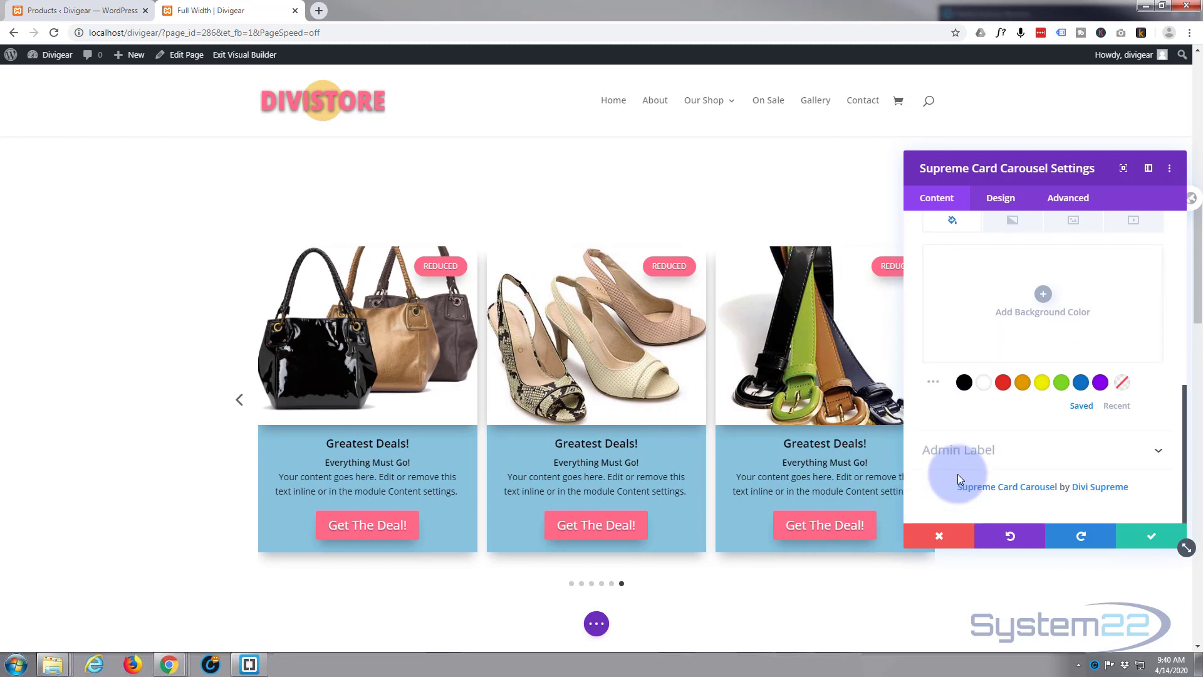
left_click(994, 456)
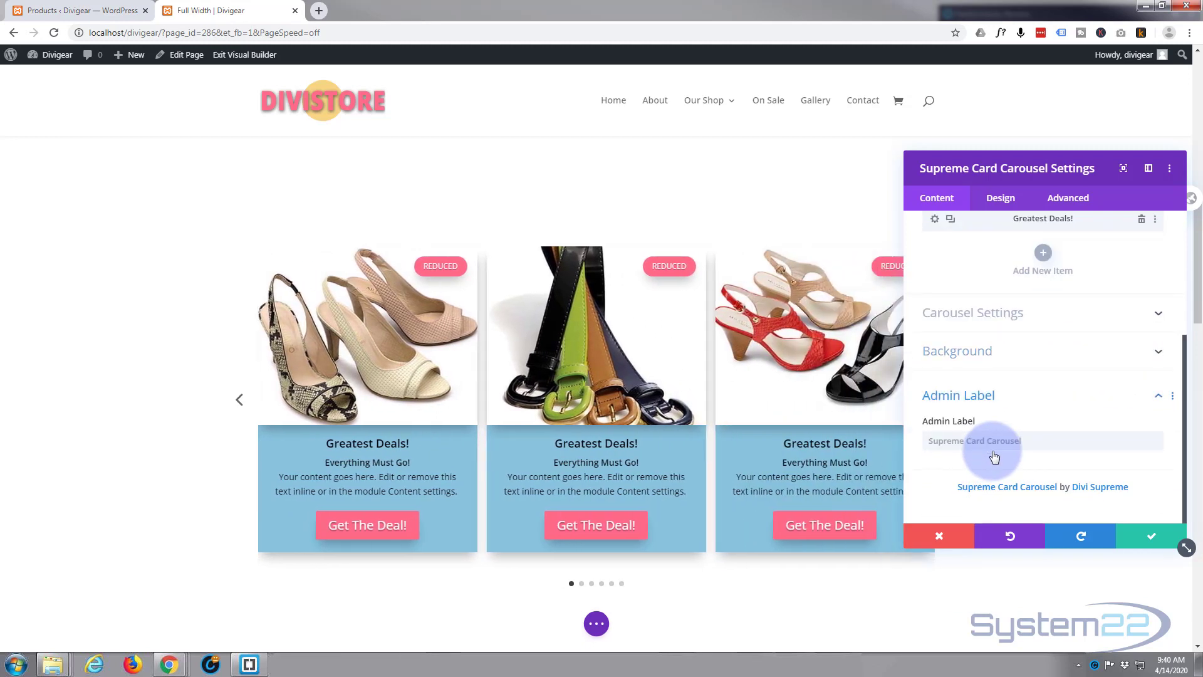
left_click(435, 619)
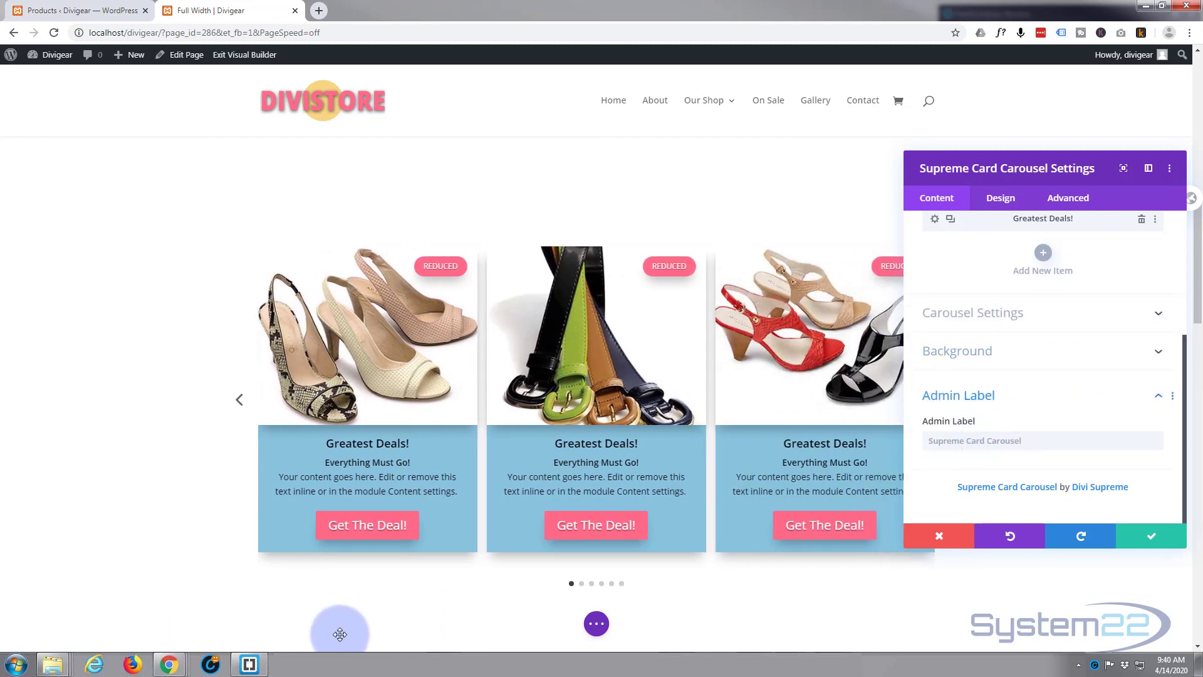
left_click(597, 630)
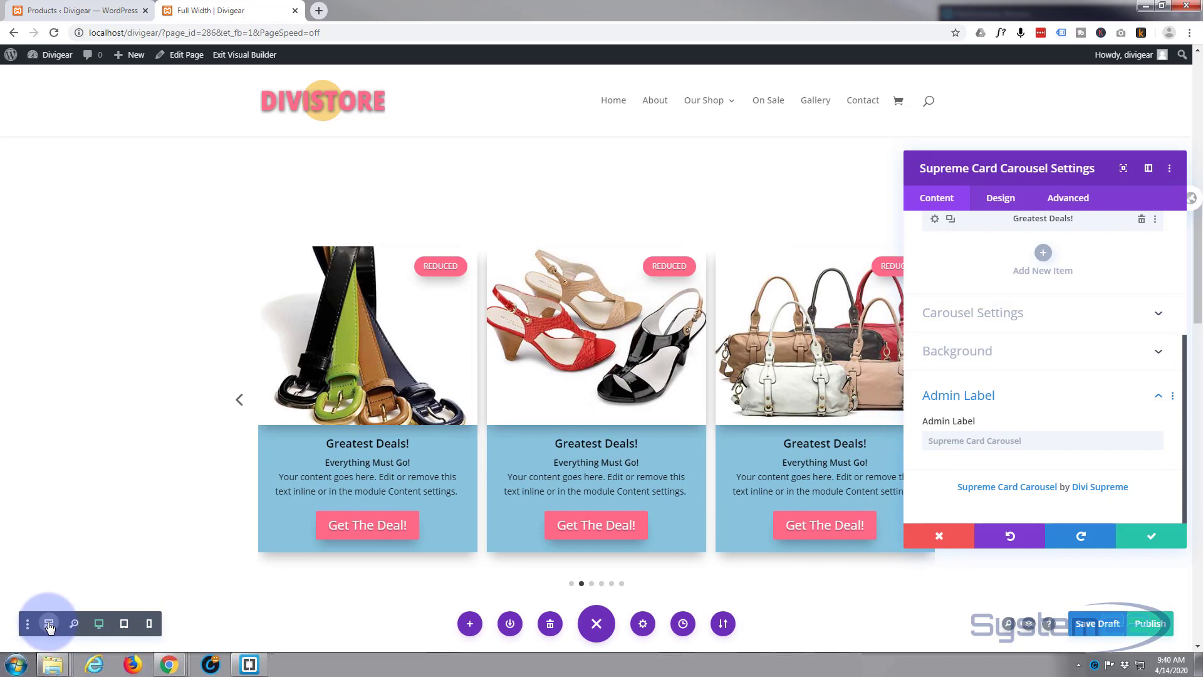
left_click(49, 624)
scroll(506, 354, "down", 1)
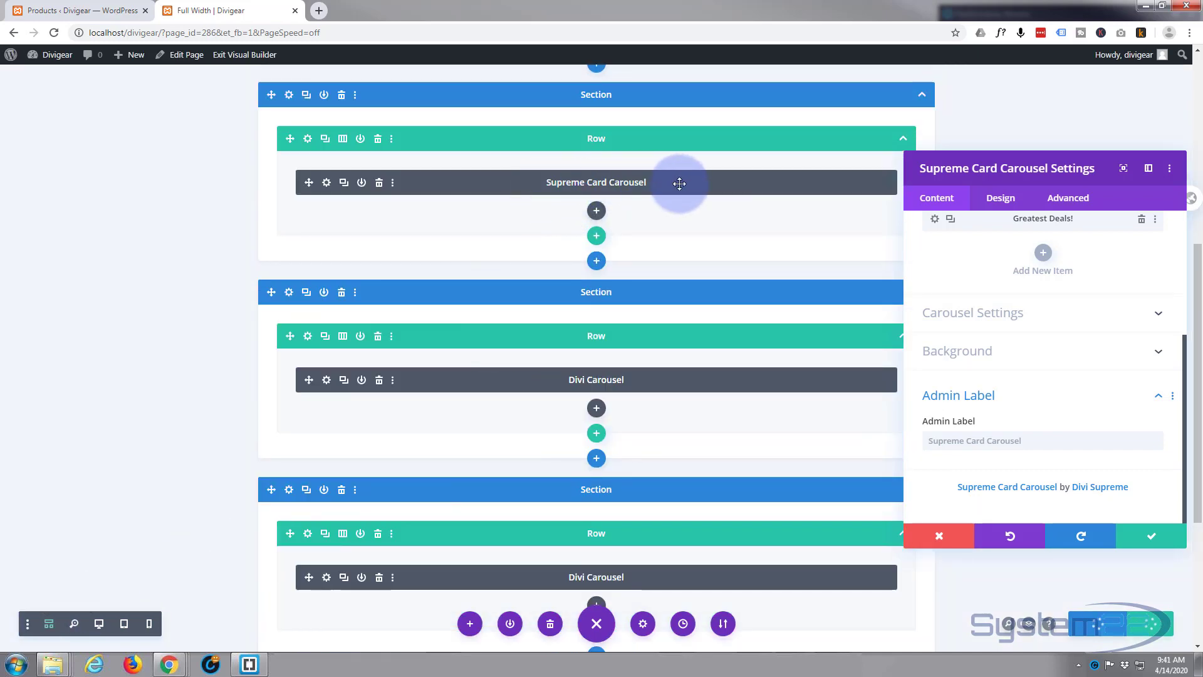
Enter 'Prod Carousel' as the module's admin label and save the settings
left_click(1027, 438)
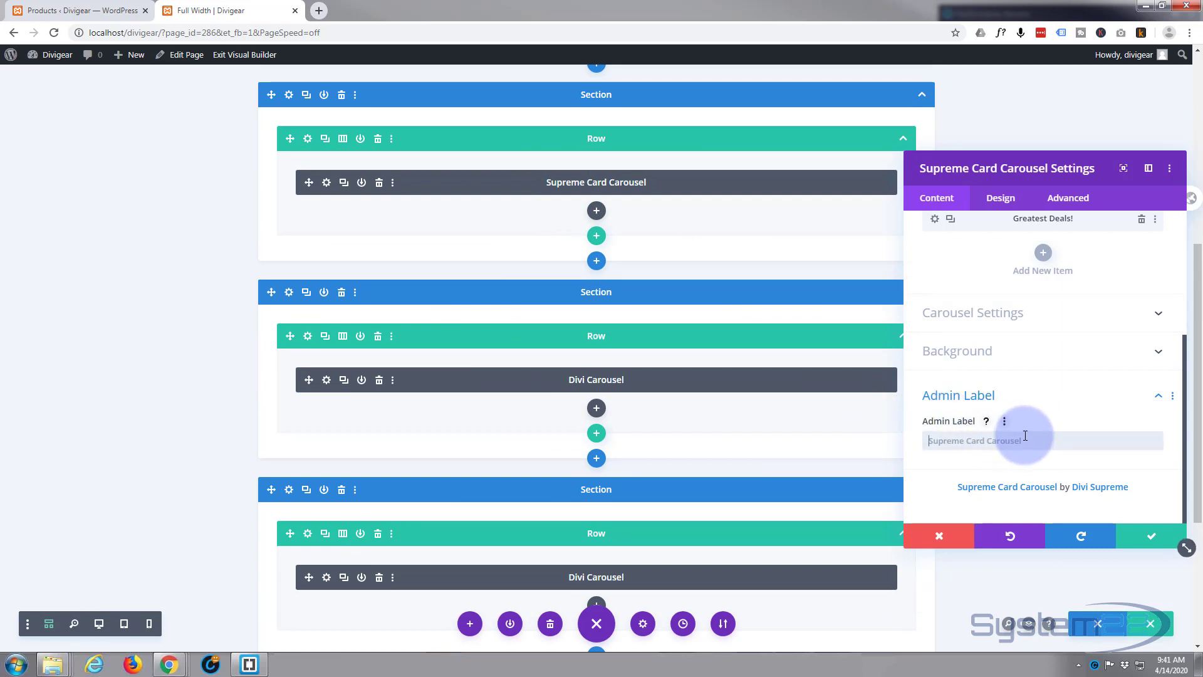
type("prod Carousel")
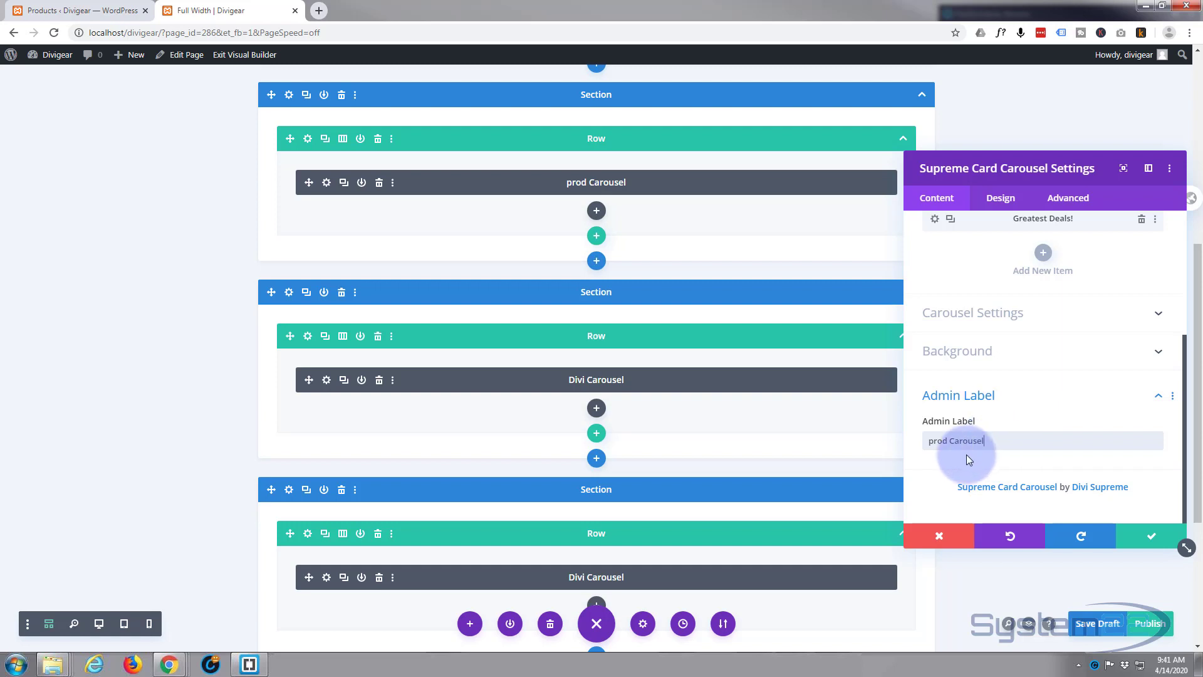
left_click(931, 441)
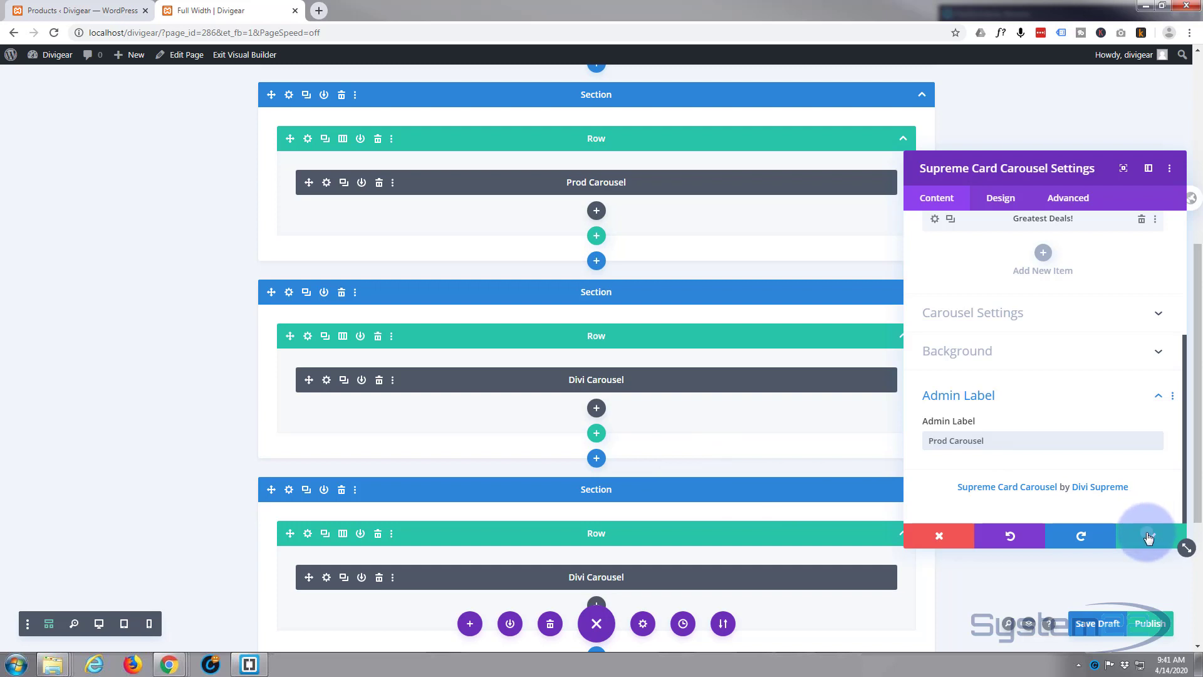
left_click(1149, 538)
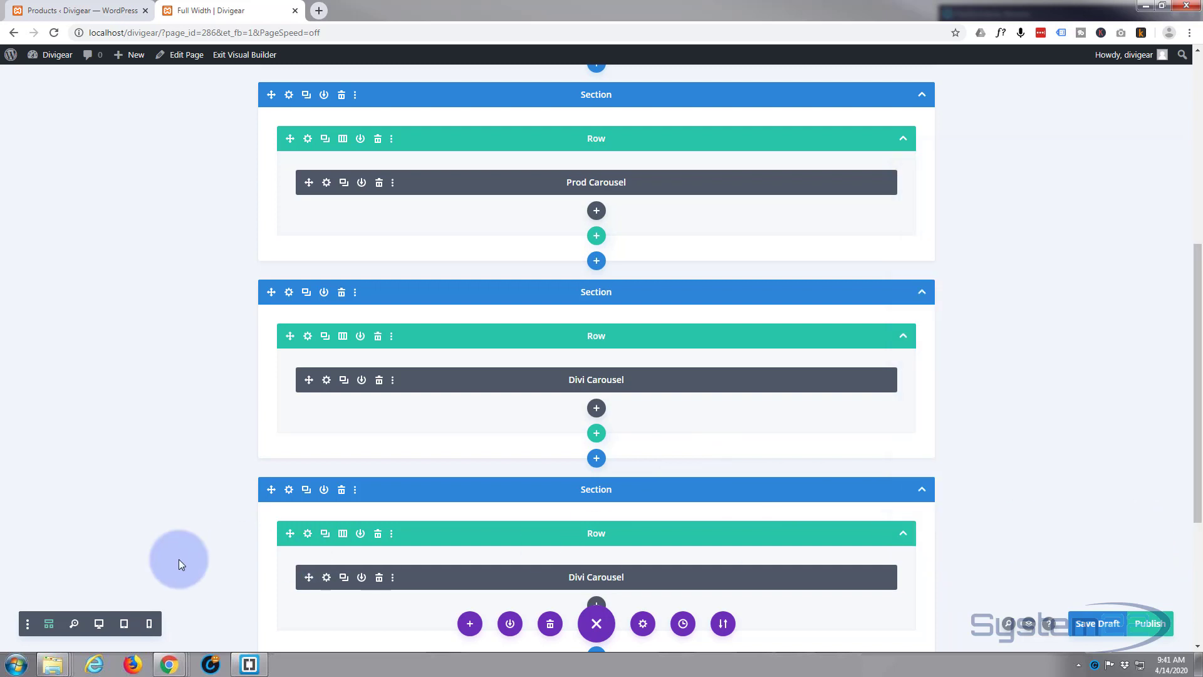
Return to desktop view and open the carousel section's background settings
left_click(99, 624)
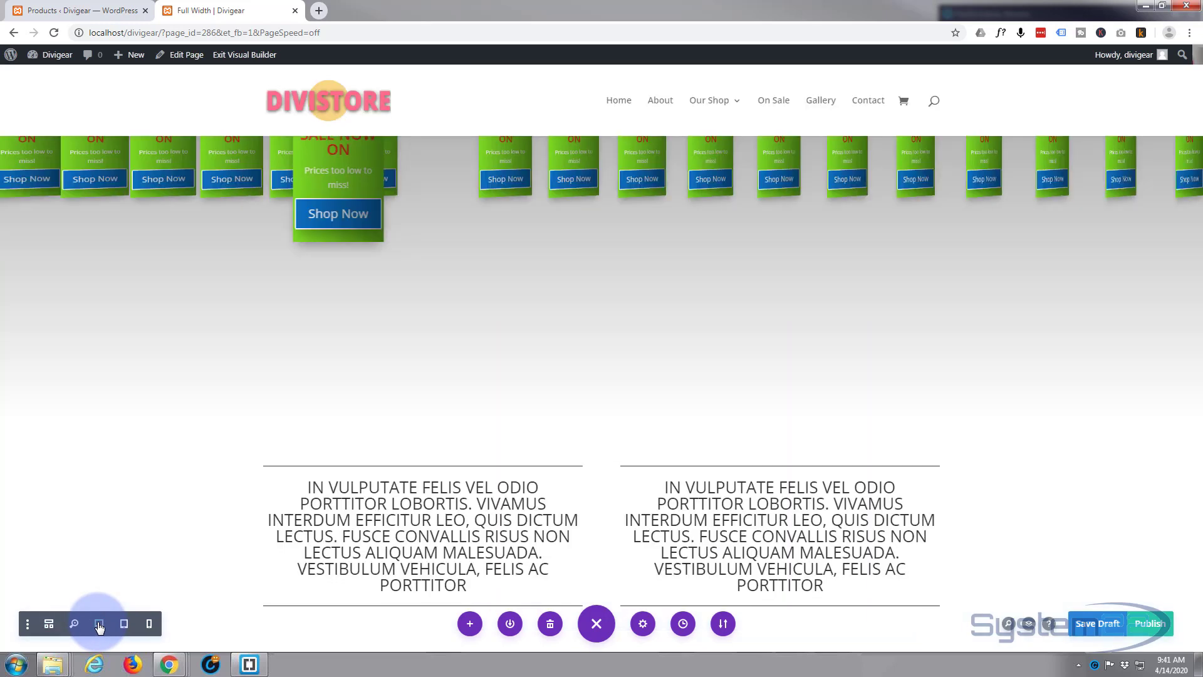
scroll(167, 382, "down", 5)
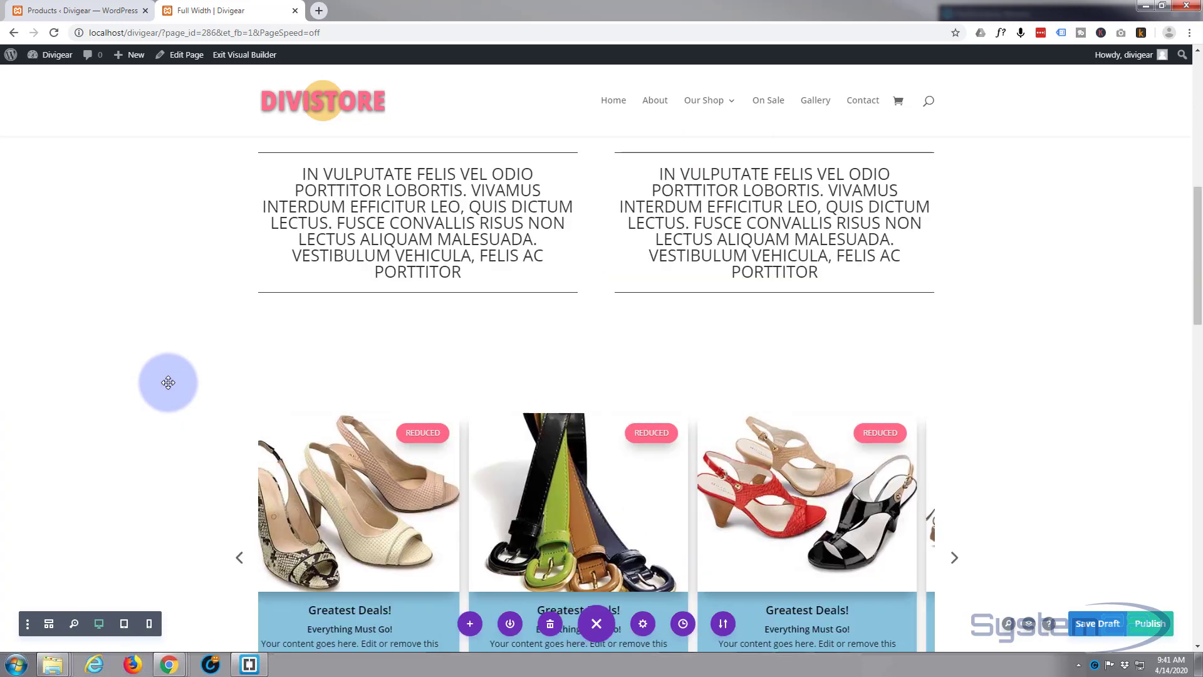
scroll(168, 382, "down", 5)
scroll(168, 383, "up", 2)
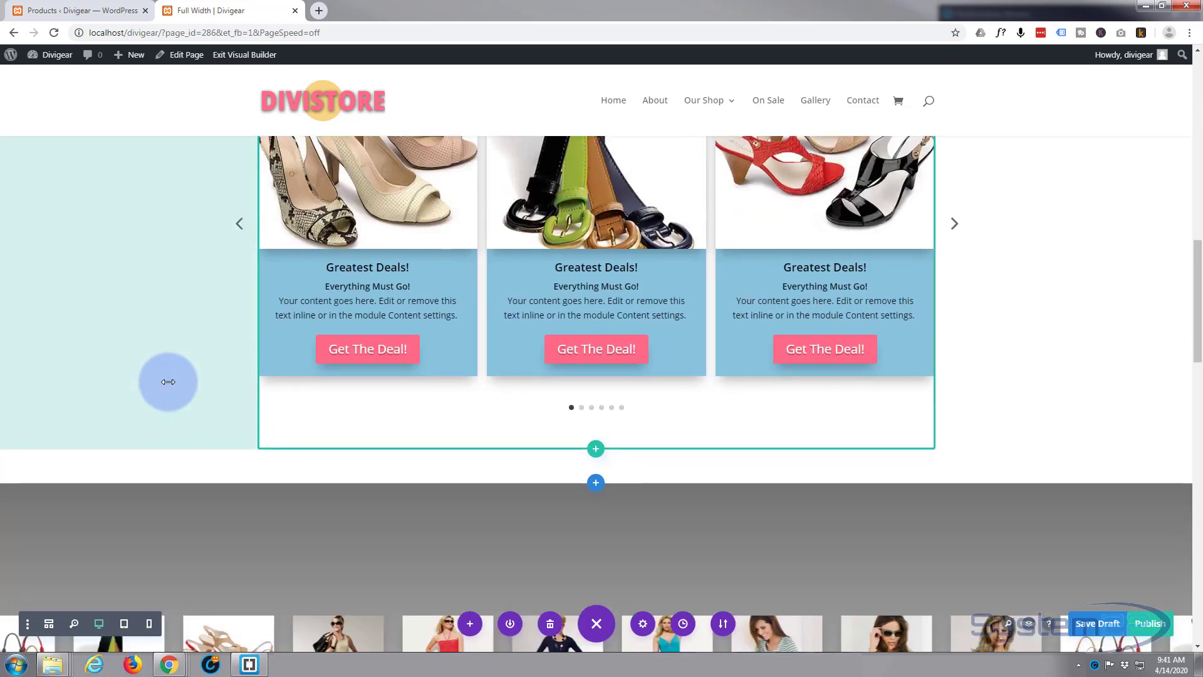
scroll(168, 382, "up", 2)
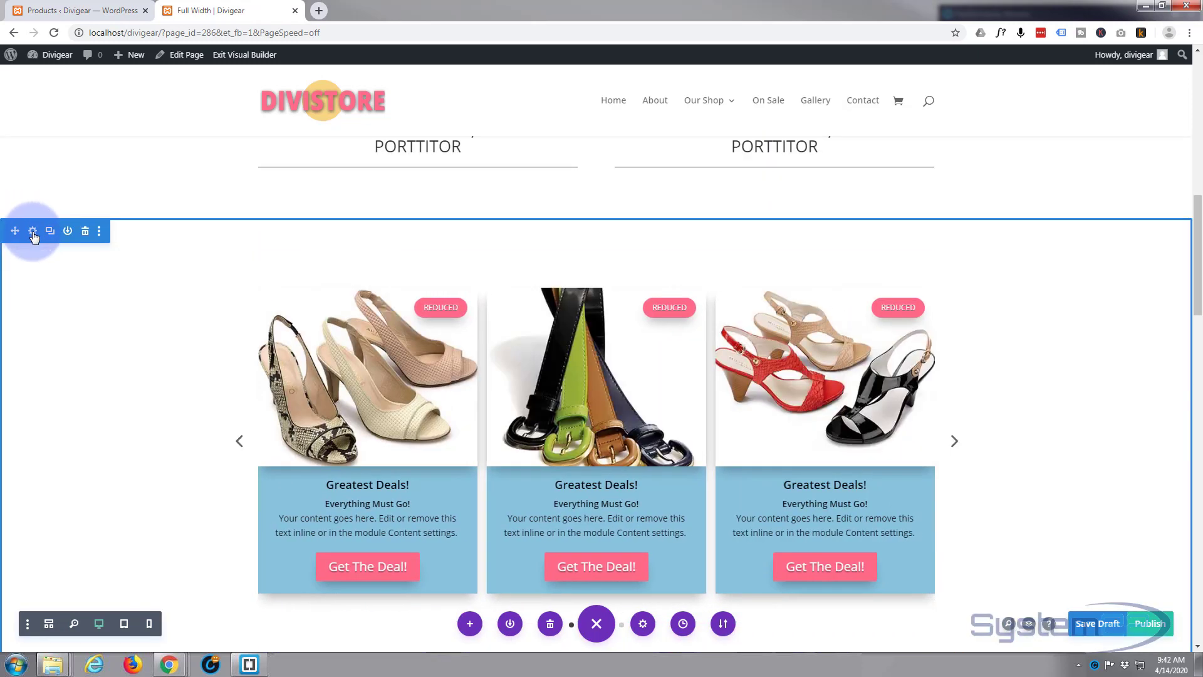
left_click(33, 236)
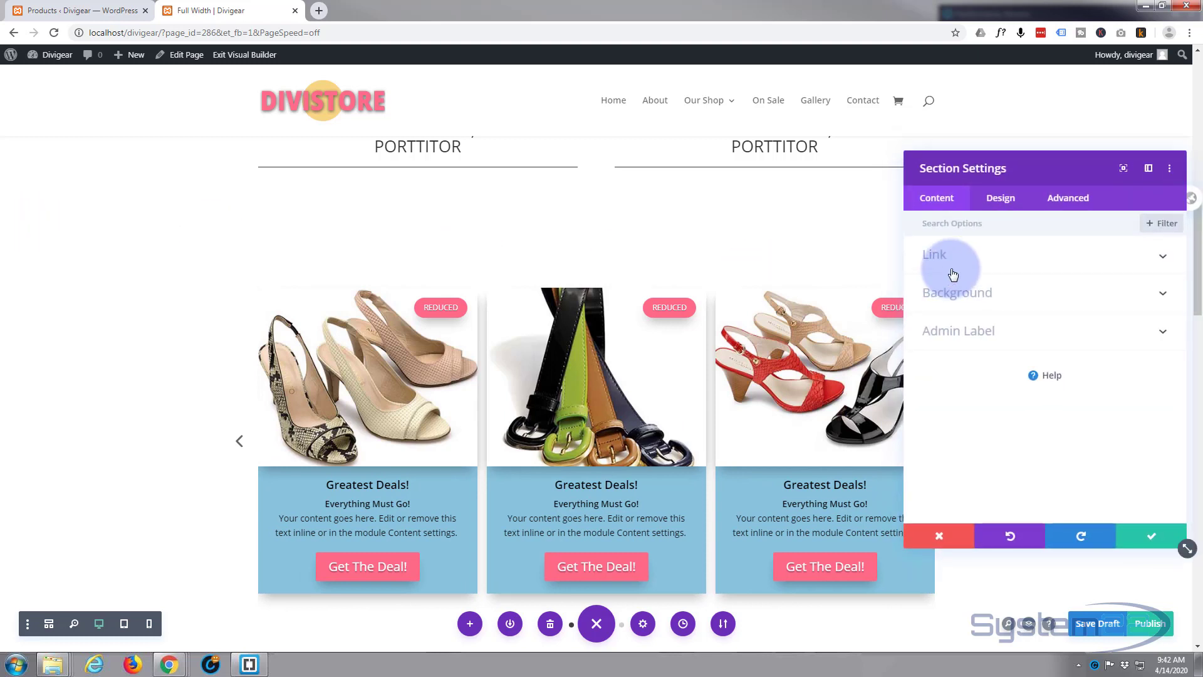
left_click(989, 291)
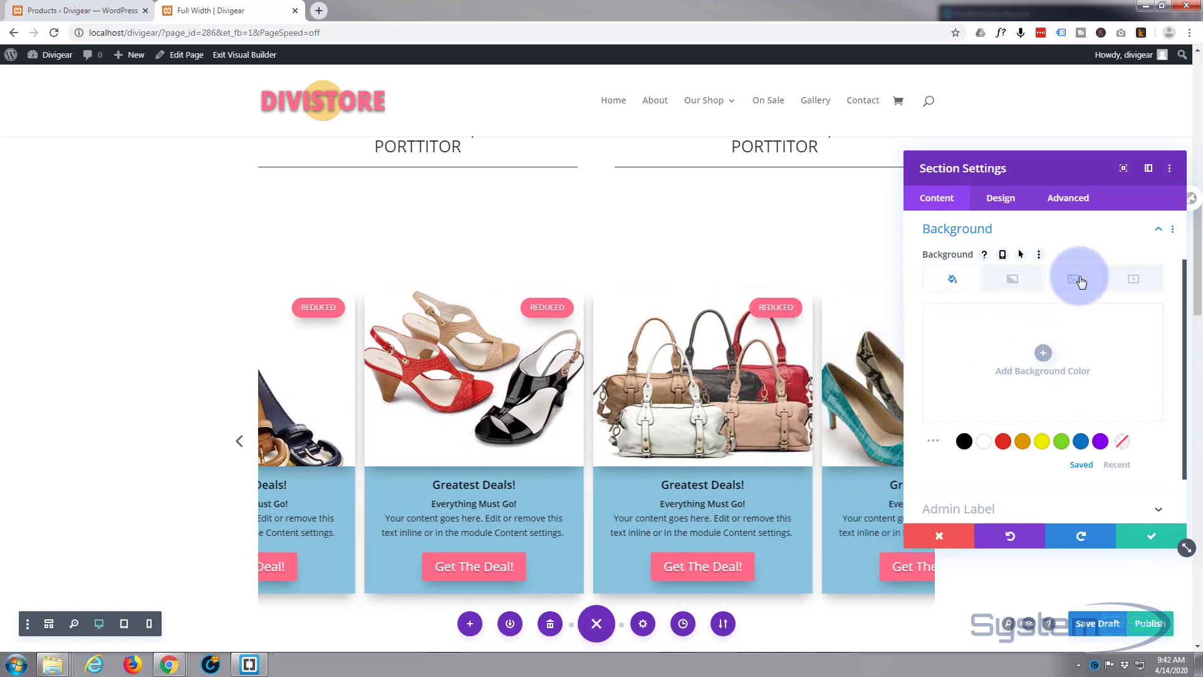
Add a linear gradient background with second colour #ff6a88 and save the section
left_click(1013, 283)
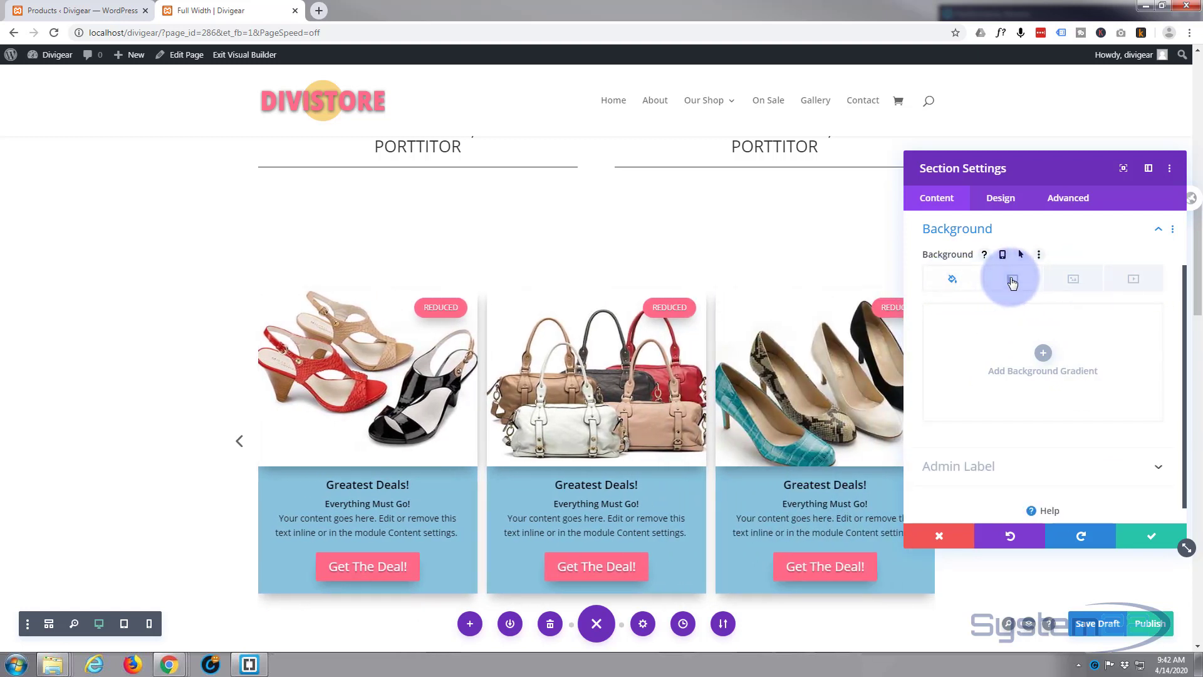
left_click(1043, 353)
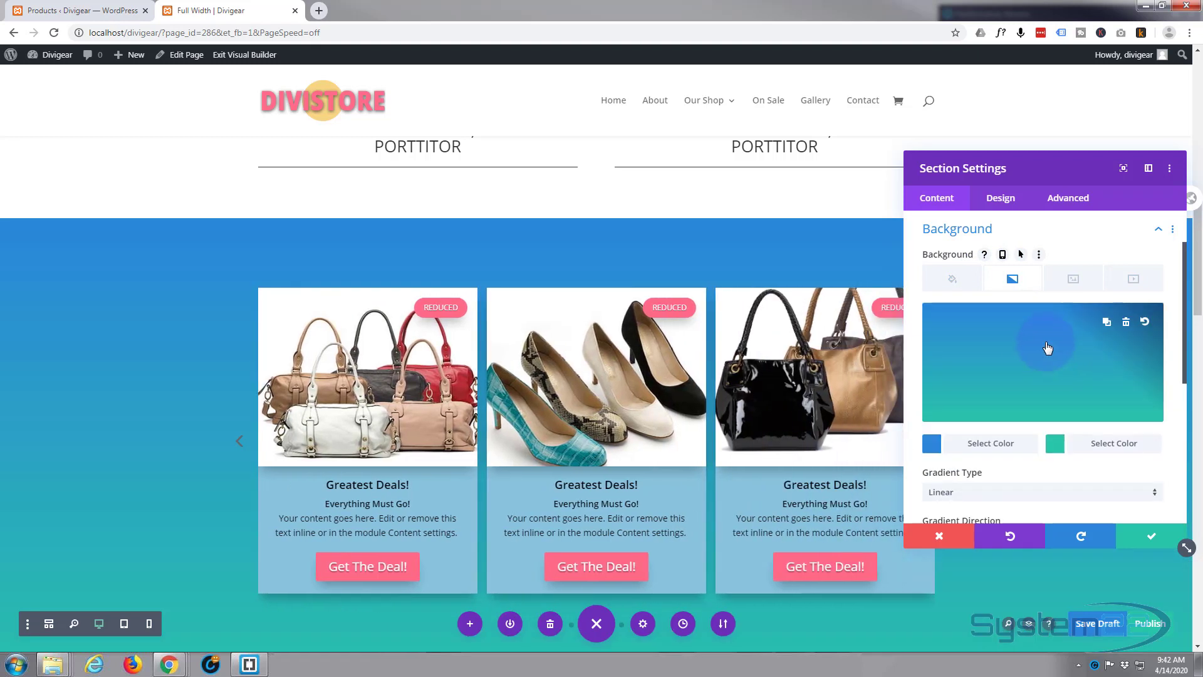
left_click(1115, 445)
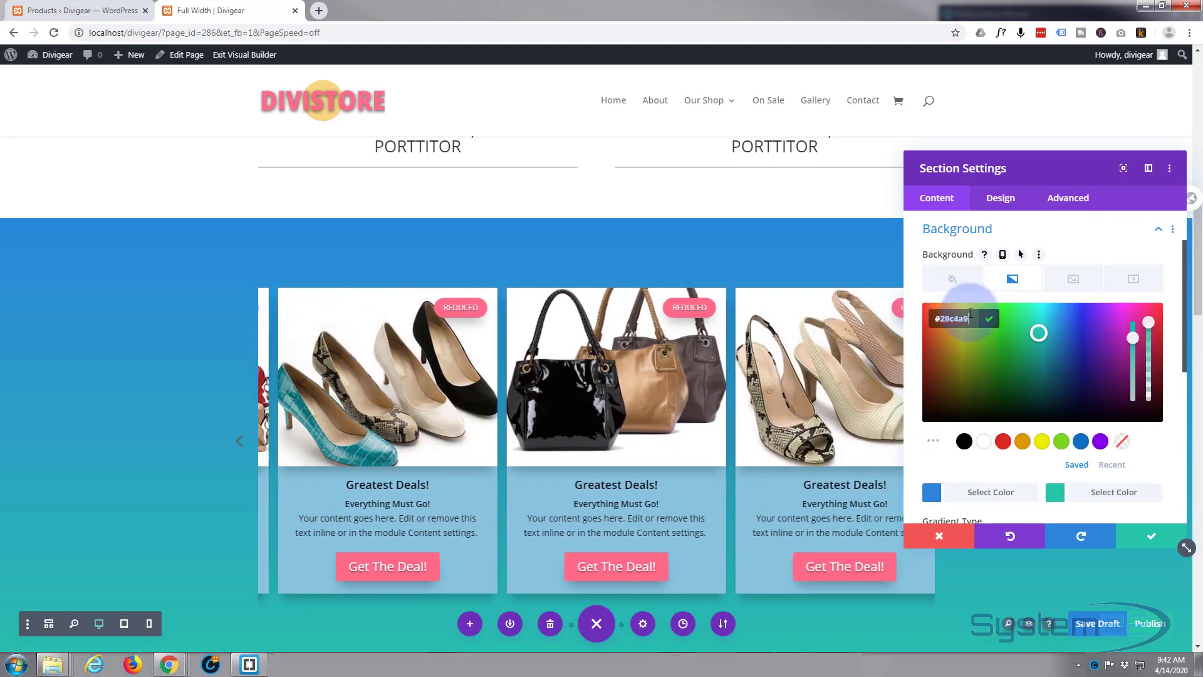
left_click(967, 318)
left_click_drag(967, 317, 941, 318)
type("#ff6a88")
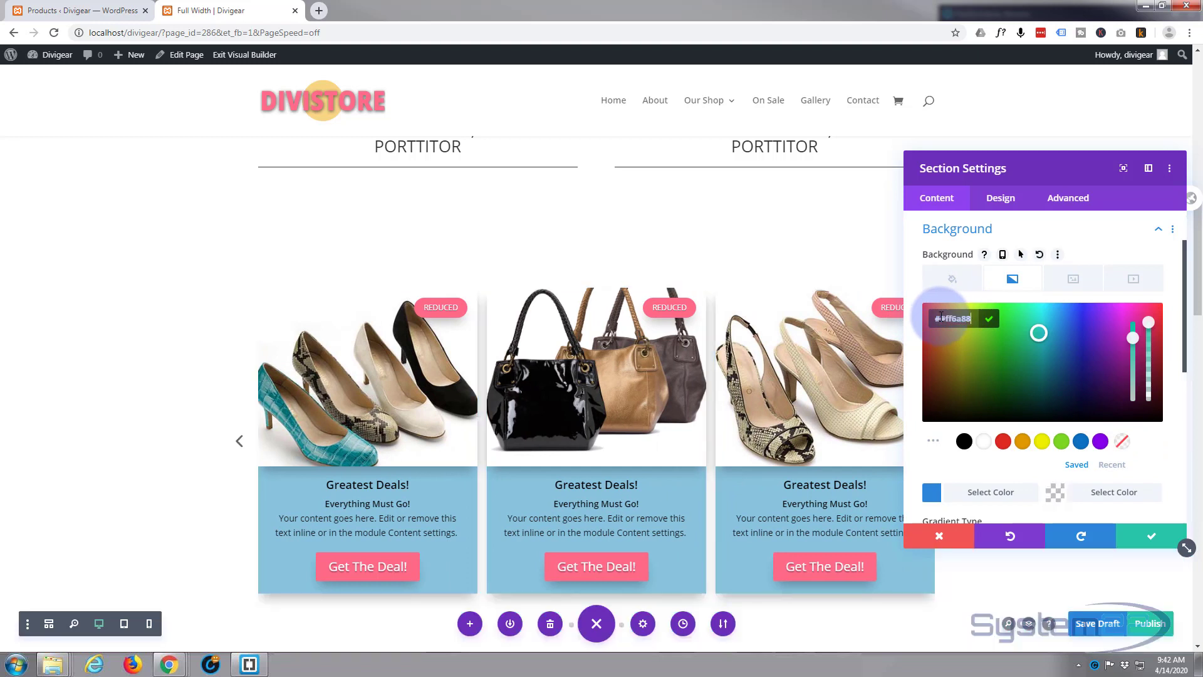
key("Return")
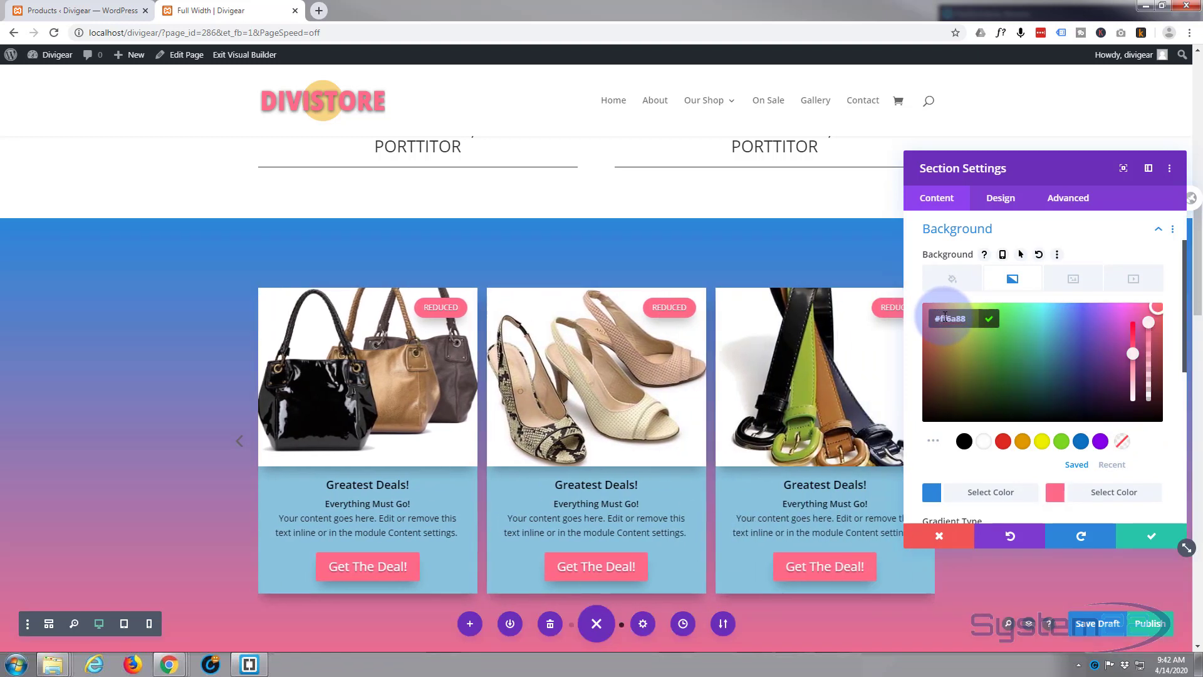
left_click(1152, 537)
left_click(1152, 537)
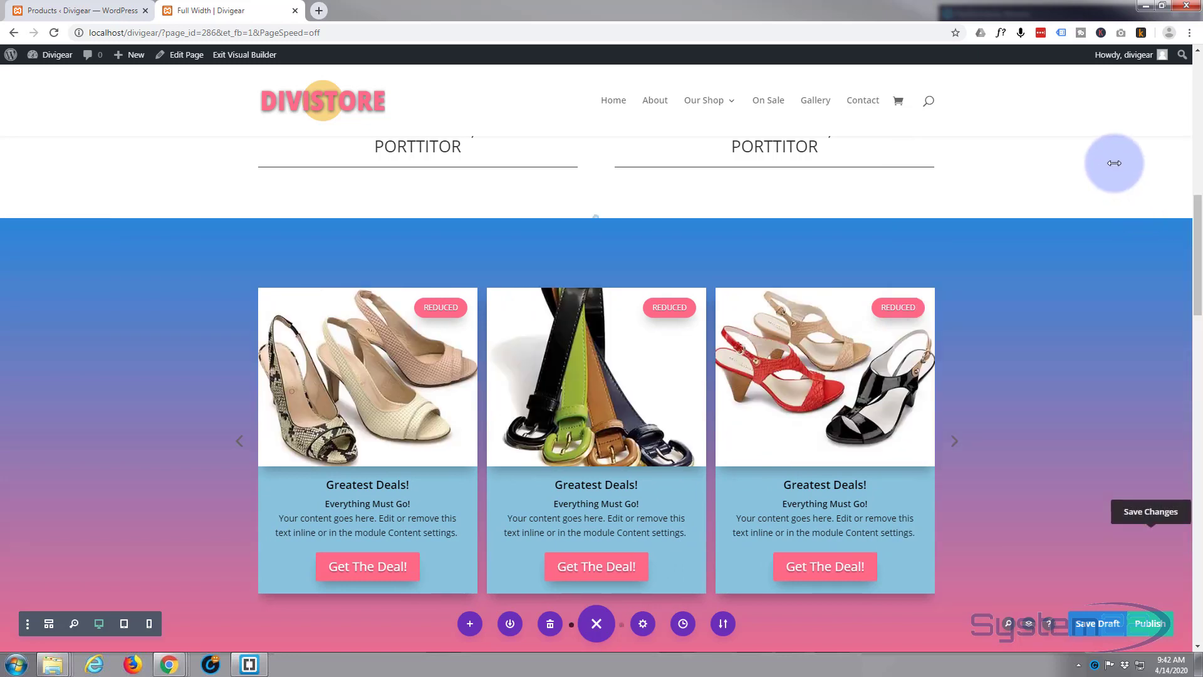
Save the page as a draft, exit the builder, and scroll down to the blue-to-pink Greatest Deals carousel
scroll(1114, 163, "down", 1)
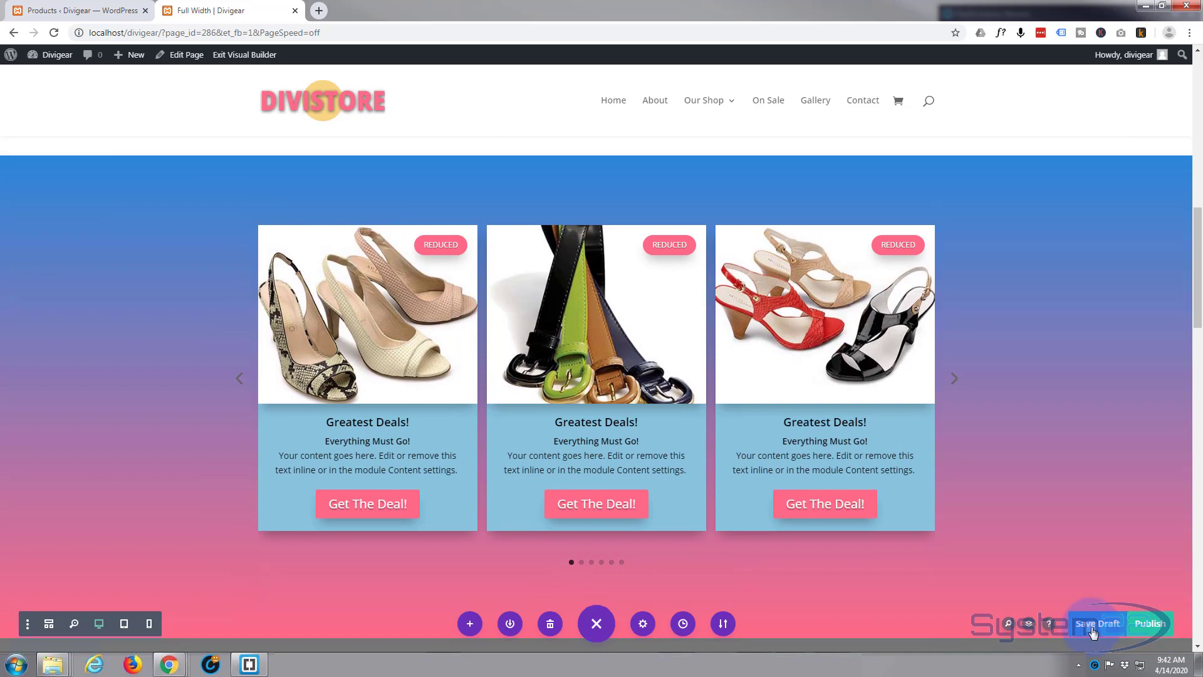
left_click(1094, 630)
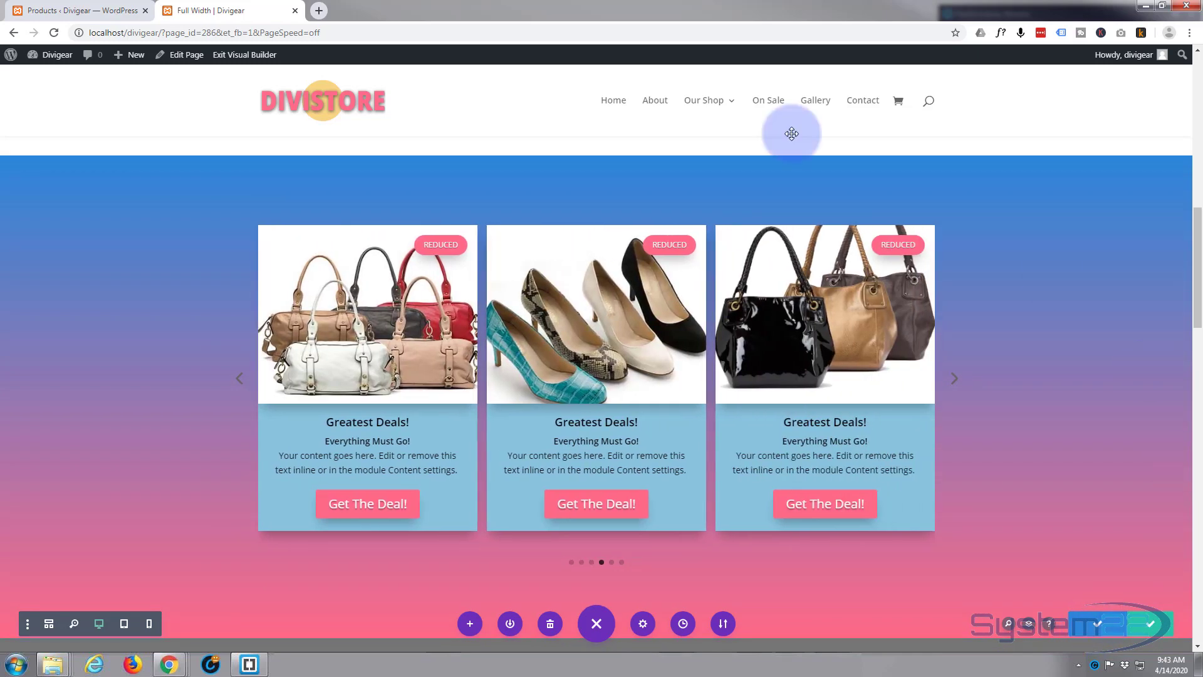
left_click(241, 55)
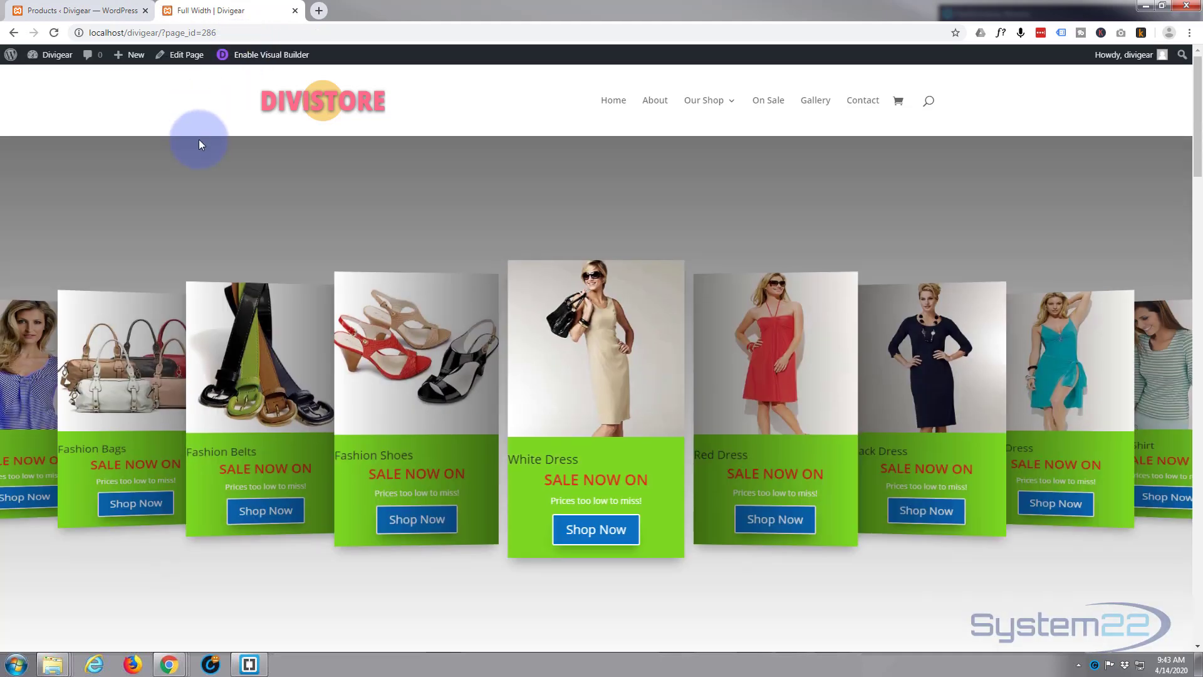
scroll(200, 139, "down", 7)
scroll(200, 138, "down", 5)
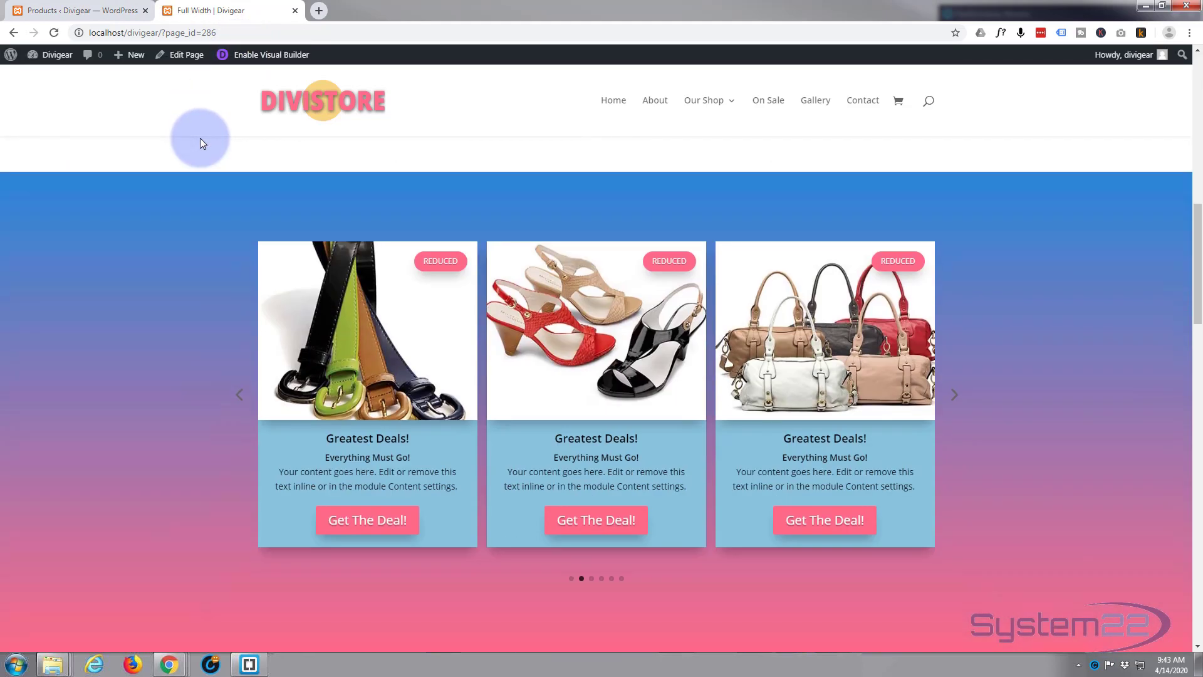
scroll(201, 138, "down", 1)
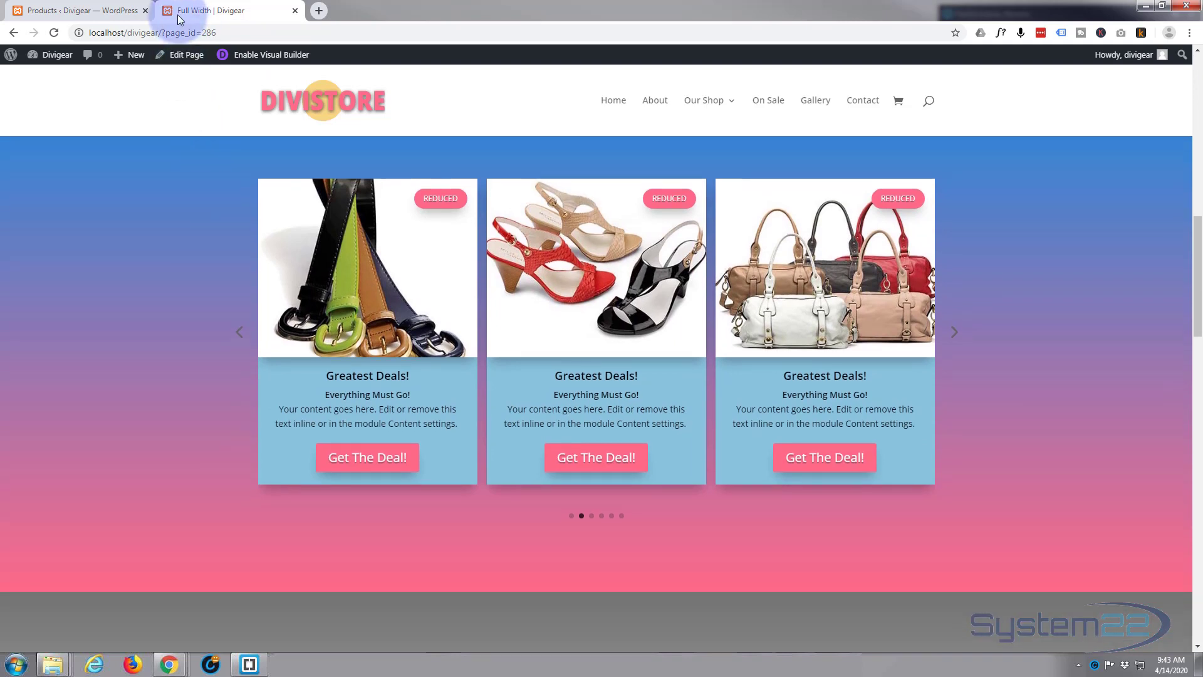